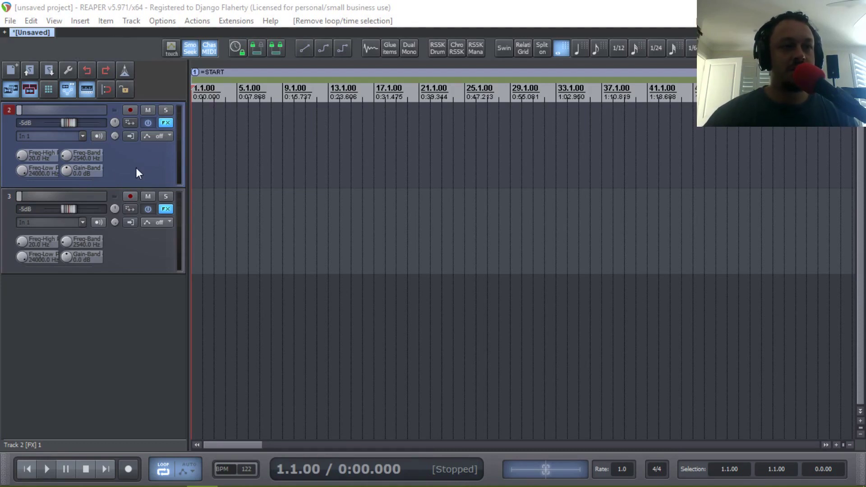
# Scroll and zoom the arrange view back to the project start at 1.1.00.
pyautogui.scroll(2, 252, 168)
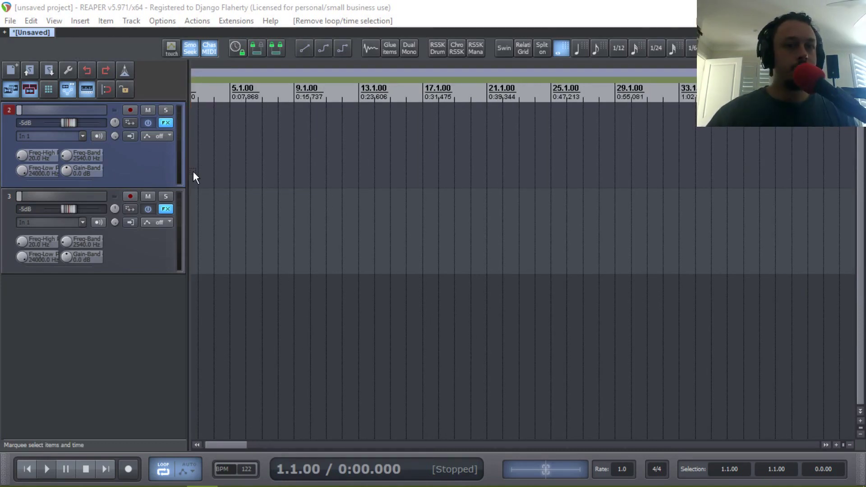
pyautogui.hscroll(-1, 195, 180)
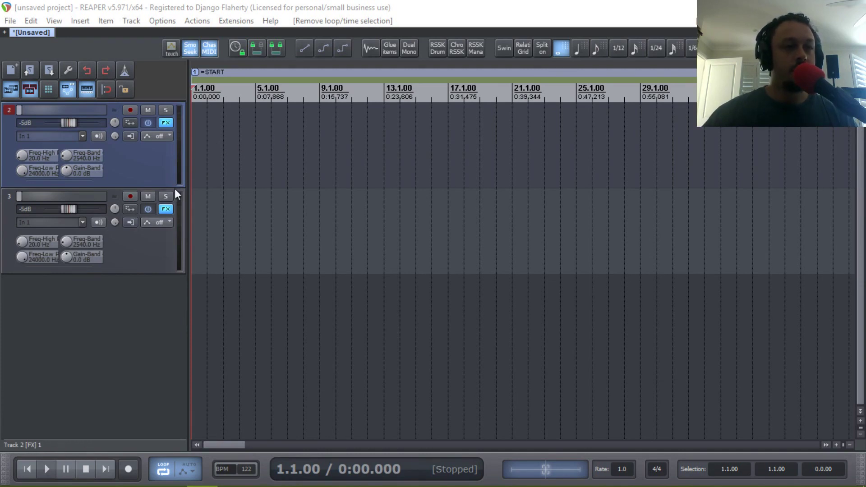
# Set track 3's timebase to Beats so its items follow tempo changes.
pyautogui.click(127, 266)
pyautogui.rightClick(128, 266)
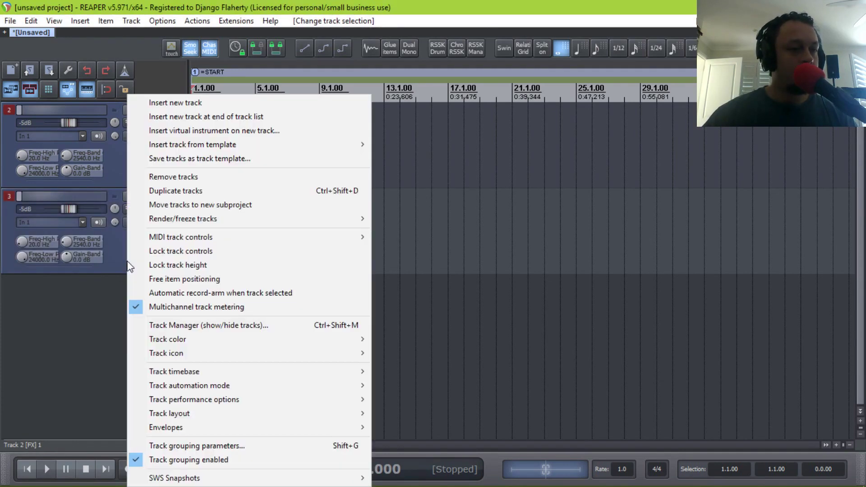
pyautogui.moveTo(210, 378)
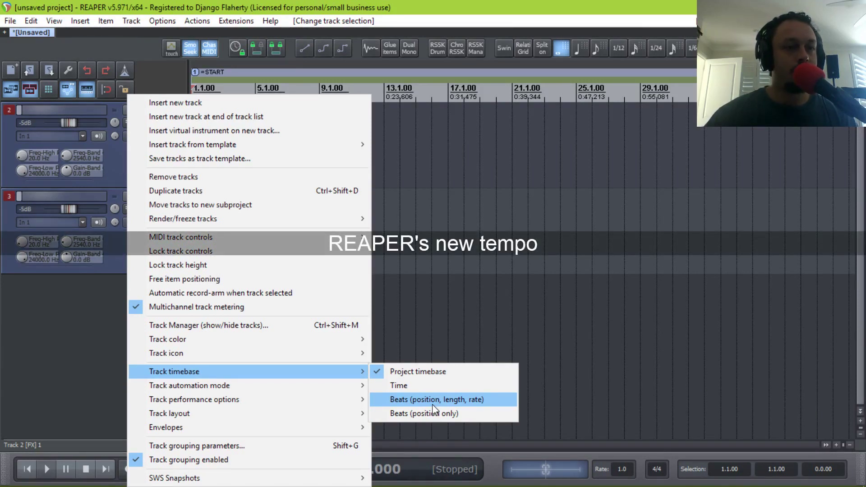
pyautogui.click(432, 193)
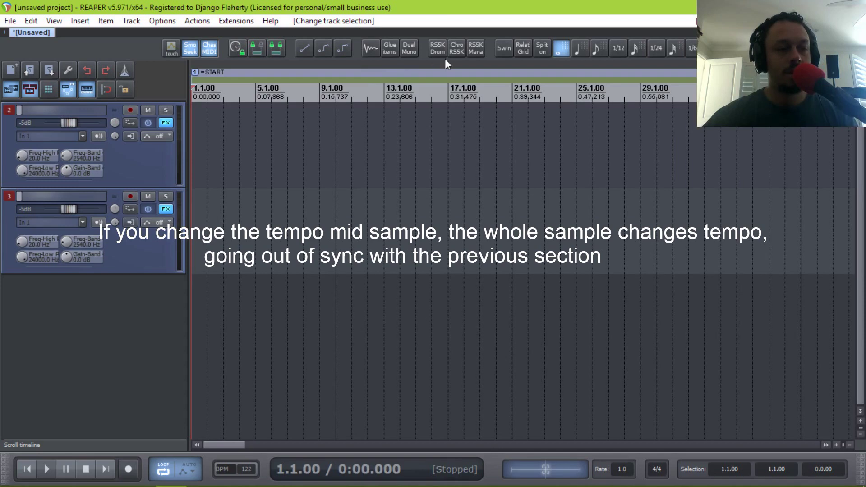
# Change the track selection from track 3 to track 2.
pyautogui.scroll(3, 208, 131)
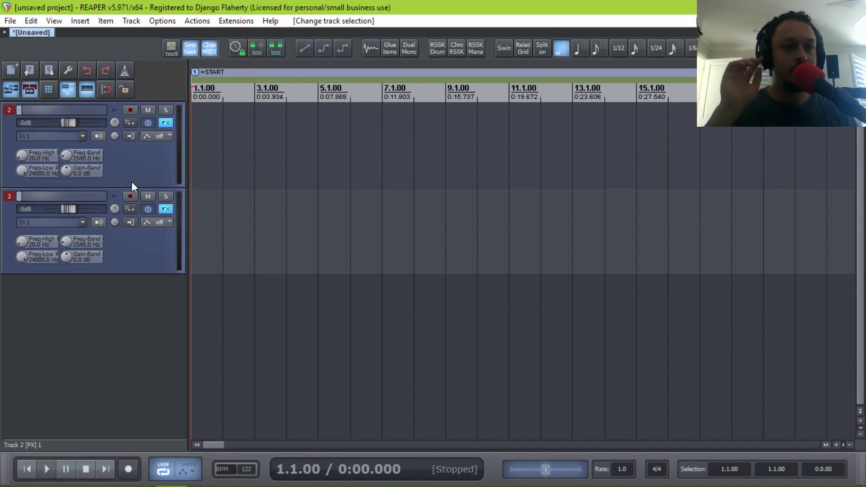
pyautogui.click(159, 260)
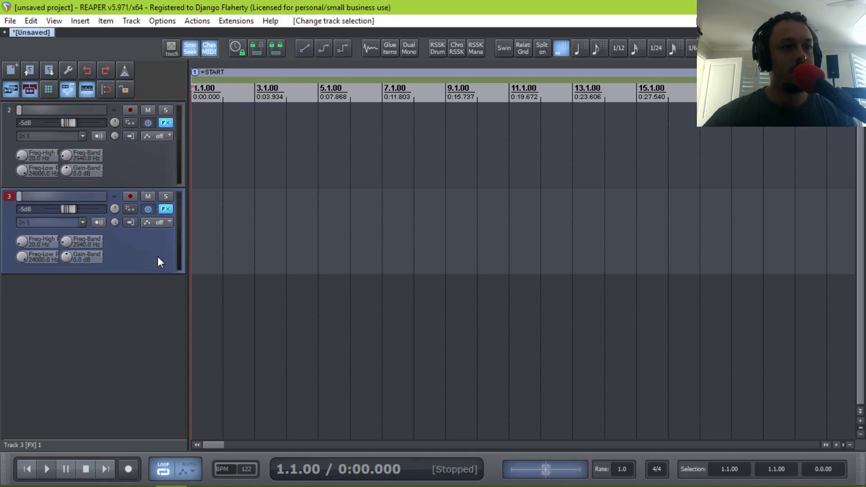
pyautogui.click(128, 177)
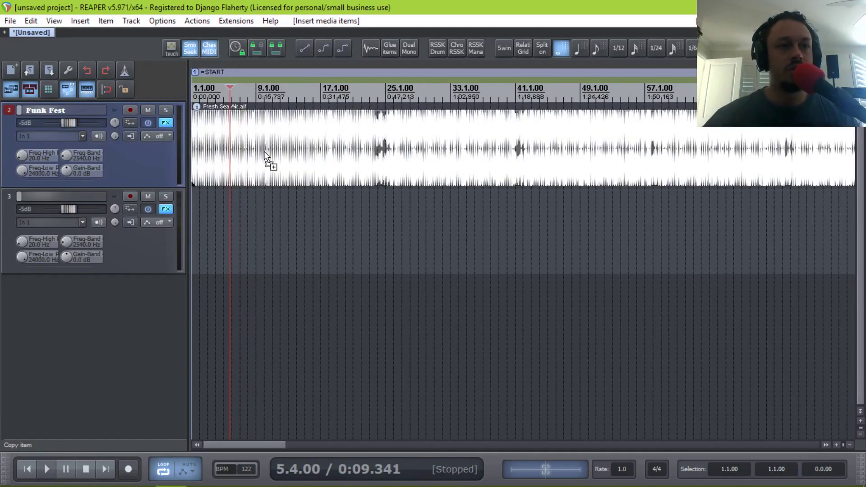
# Zoom out and play the Fresh Sea Air item from the project start.
pyautogui.scroll(-4, 264, 150)
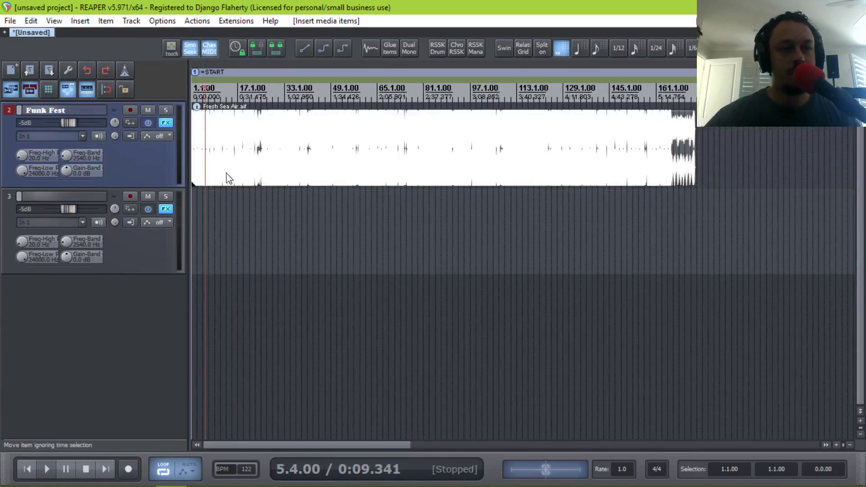
pyautogui.press('Home')
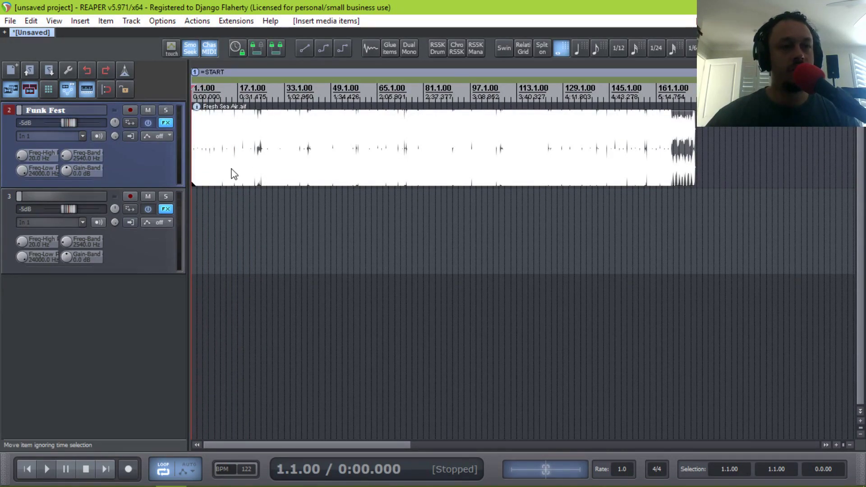
pyautogui.press('space')
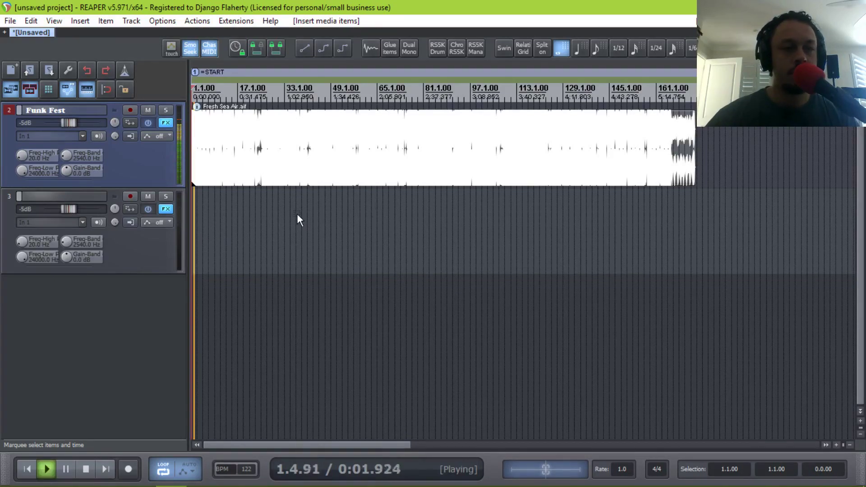
pyautogui.press('space')
# Audition Fresh Sea Air again from around bar 58, then from bar 40.
pyautogui.click(356, 201)
pyautogui.press('space')
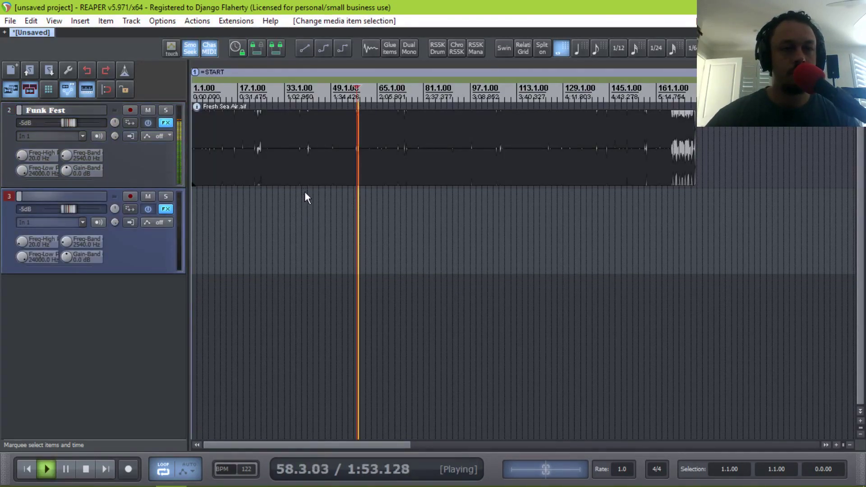
pyautogui.press('space')
pyautogui.click(306, 202)
pyautogui.press('space')
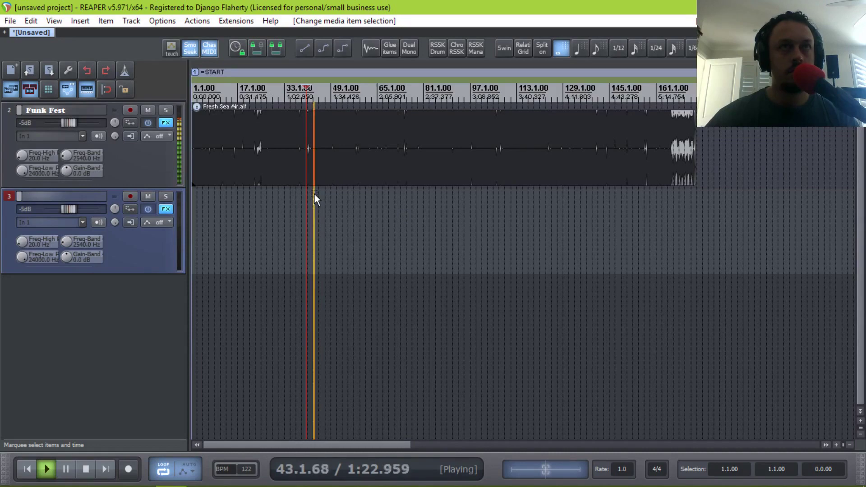
pyautogui.hscroll(3, 314, 194)
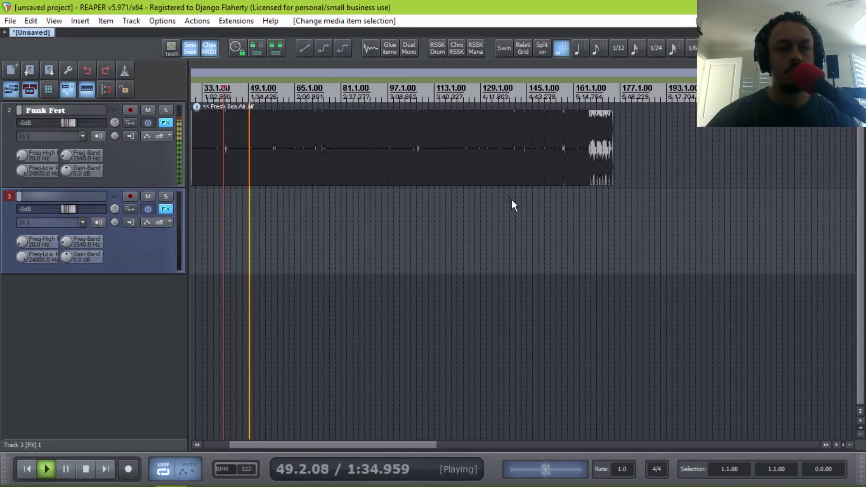
pyautogui.press('space')
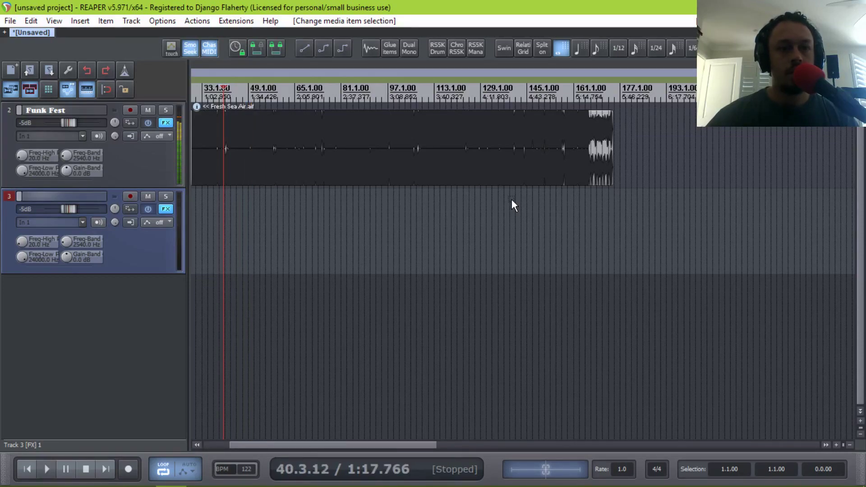
# Zoom in and play Fresh Sea Air from around bar 156.
pyautogui.scroll(5, 524, 204)
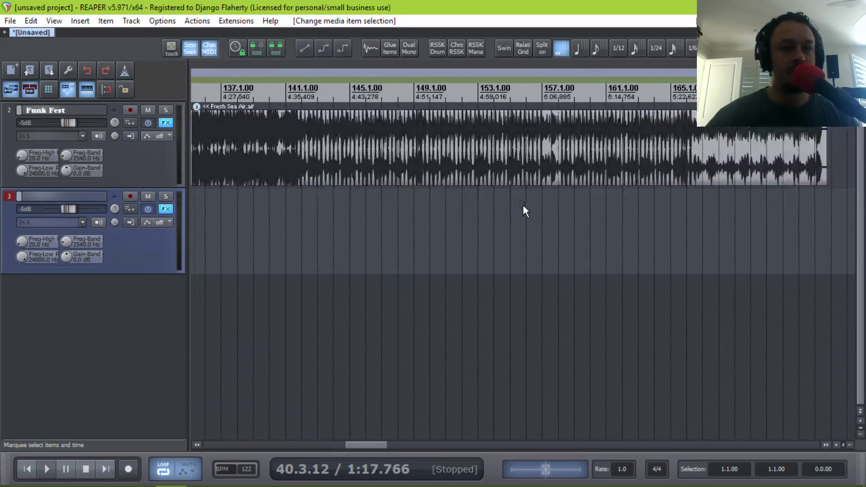
pyautogui.click(448, 199)
pyautogui.press('space')
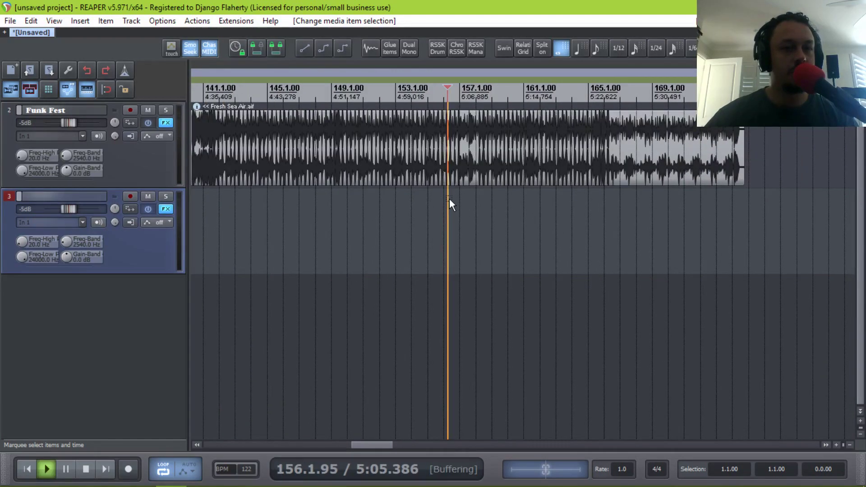
pyautogui.scroll(2, 447, 199)
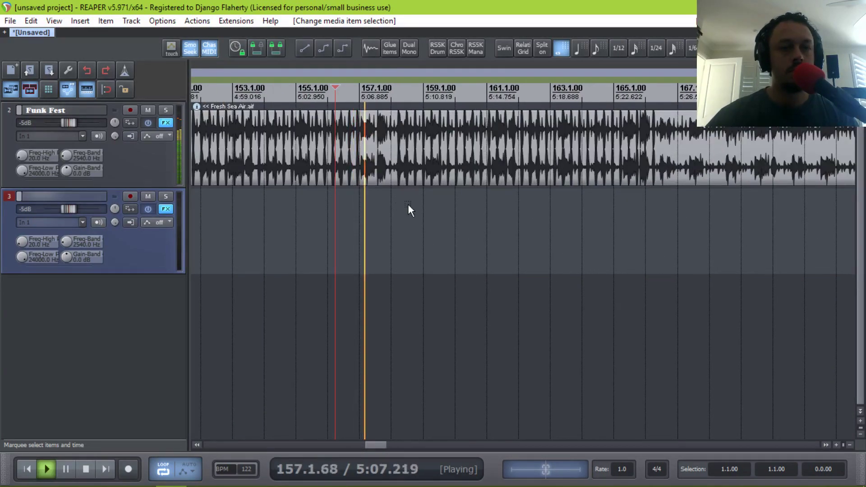
pyautogui.scroll(3, 383, 215)
pyautogui.scroll(3, 401, 194)
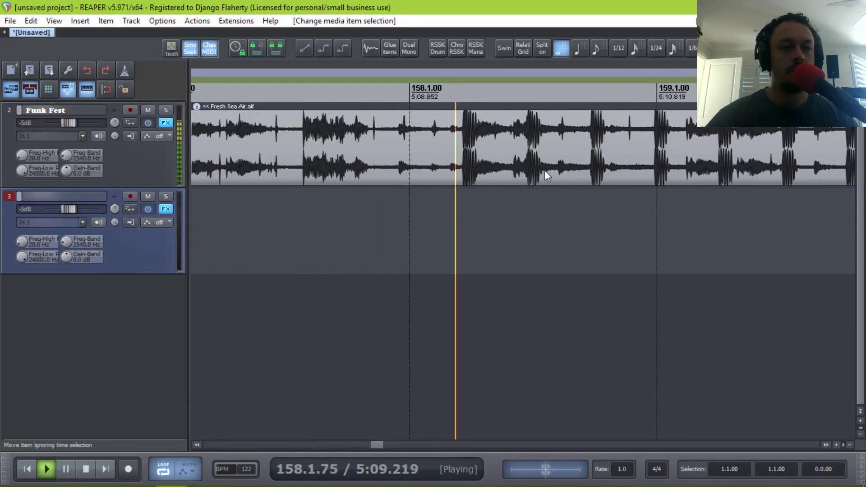
pyautogui.press('space')
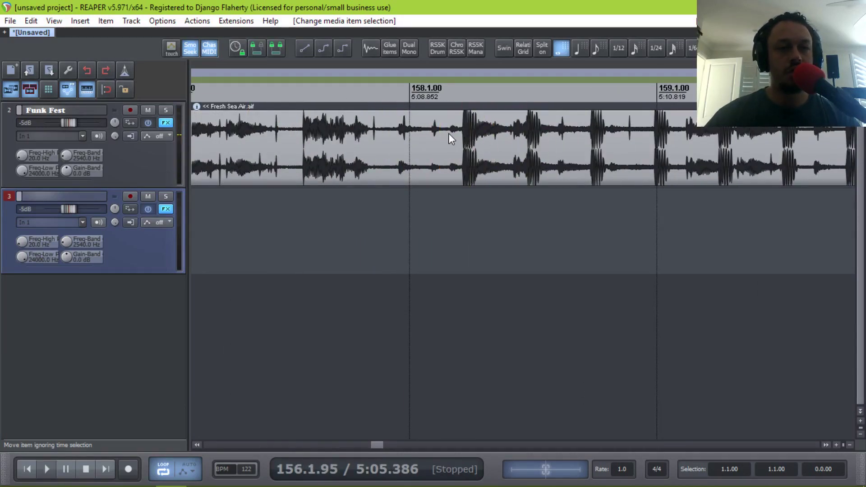
# Split the Fresh Sea Air item at the loud transient just after bar 158.
pyautogui.click(449, 133)
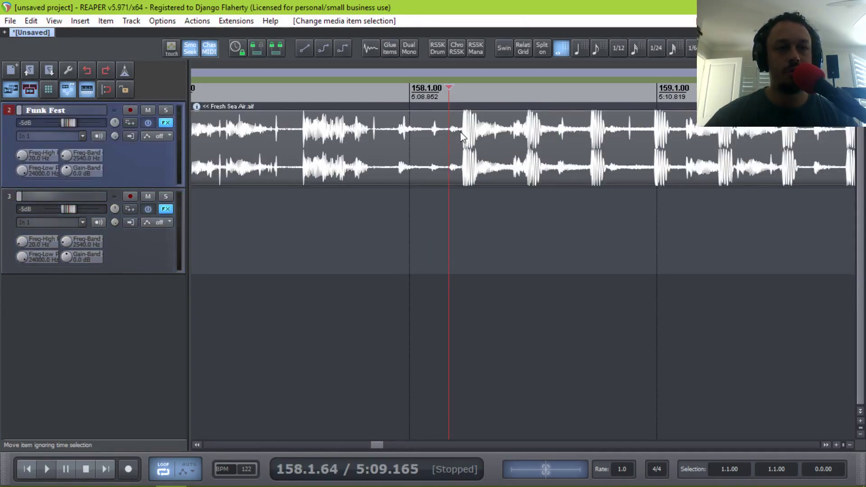
pyautogui.scroll(2, 461, 137)
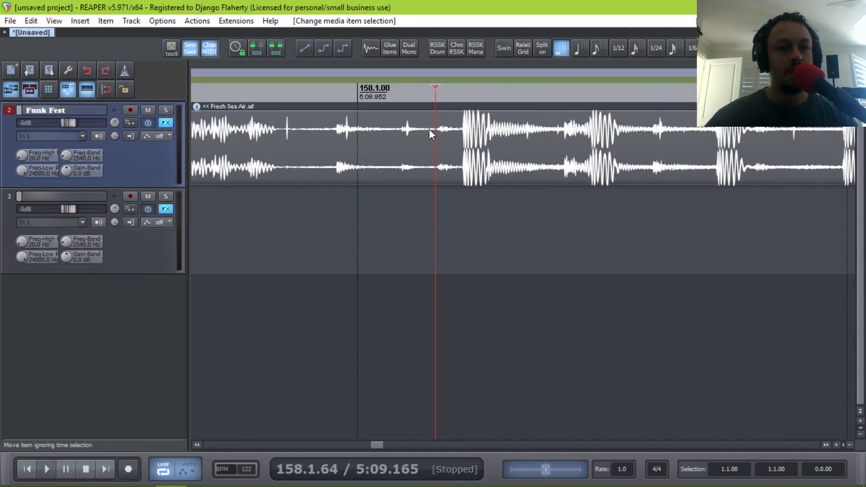
pyautogui.scroll(2, 446, 121)
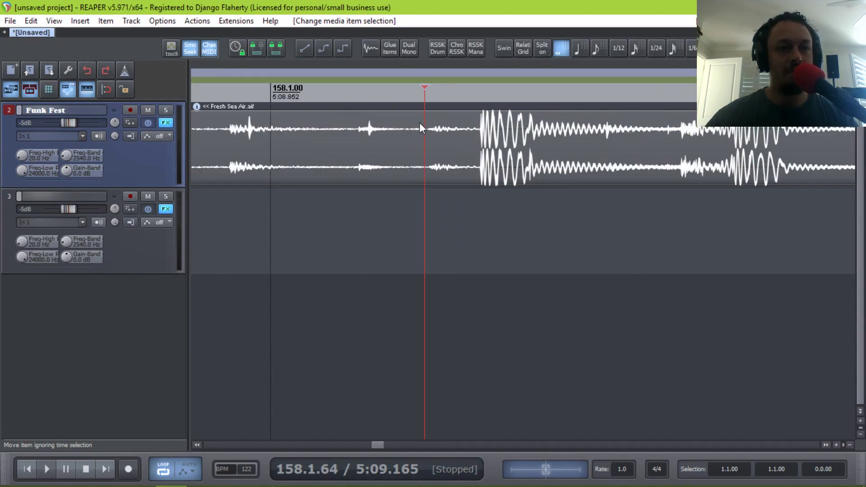
pyautogui.press('Tab')
pyautogui.press('Tab')
pyautogui.scroll(6, 477, 130)
pyautogui.scroll(-6, 485, 144)
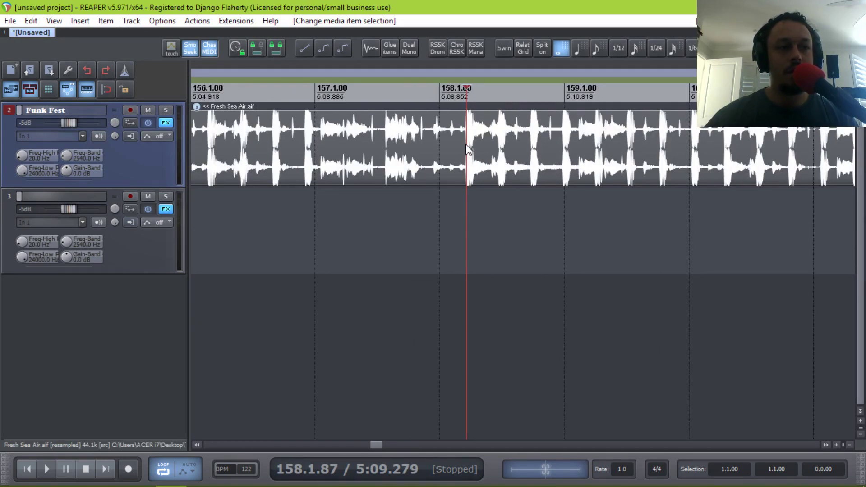
pyautogui.press('s')
pyautogui.scroll(-6, 420, 151)
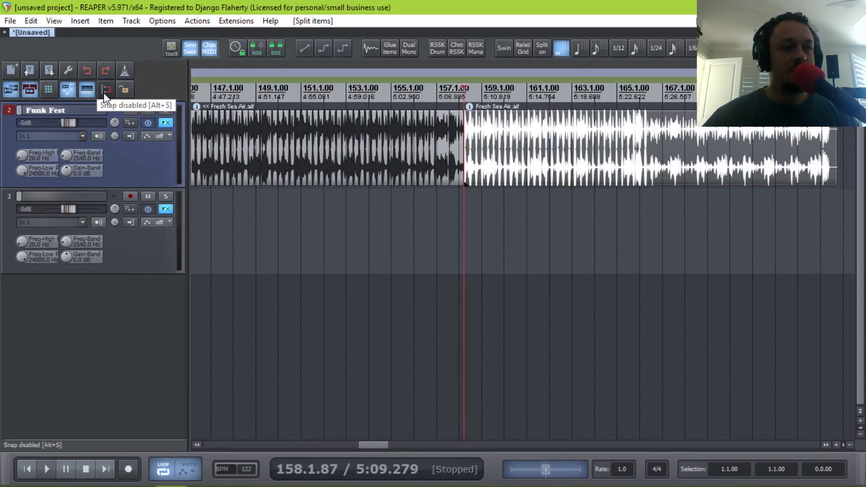
# View the Snap/Grid Settings, then close them without changes.
pyautogui.rightClick(106, 90)
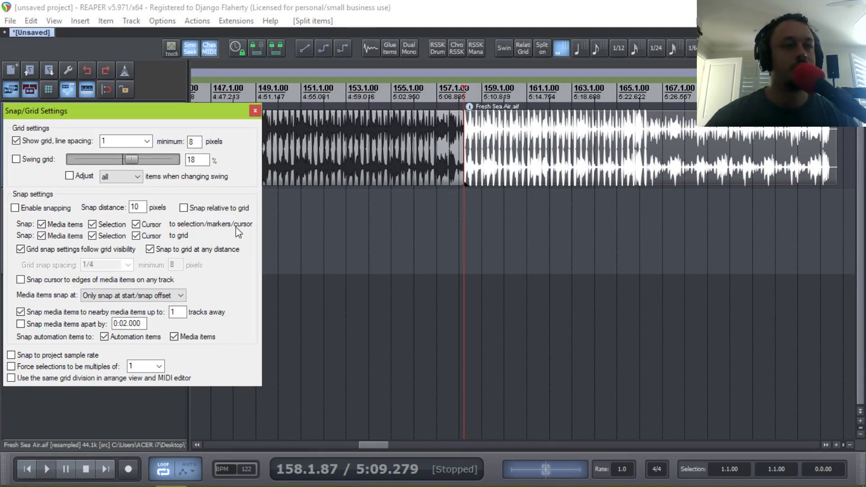
pyautogui.click(255, 111)
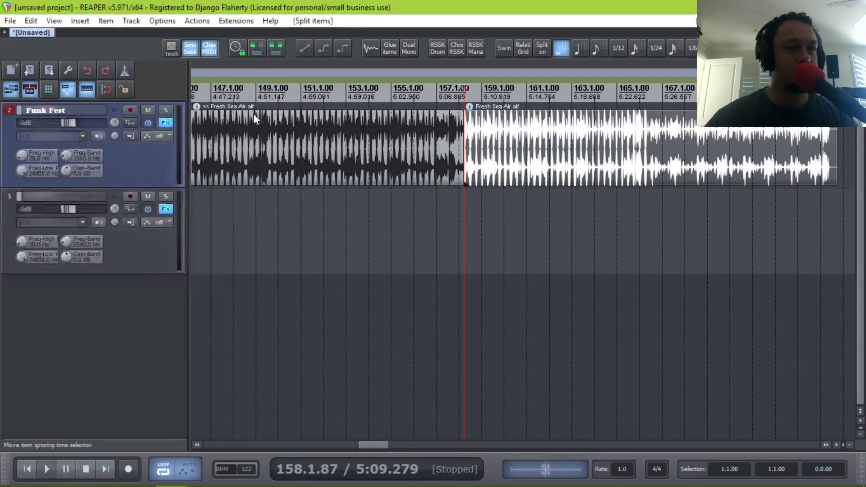
pyautogui.scroll(5, 397, 215)
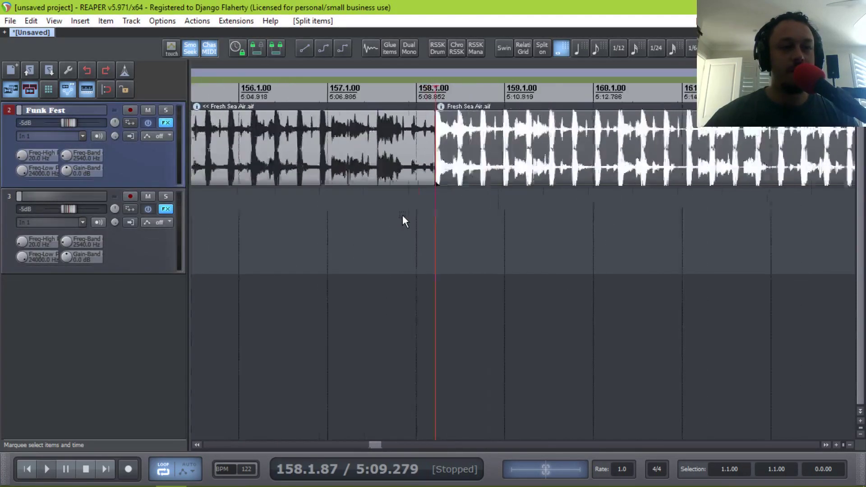
pyautogui.scroll(-5, 402, 215)
# Drag Goodguy Groove.aif from the DJ Mix folder onto track 3 near bar 158.
pyautogui.hotkey('alt', 'Tab')
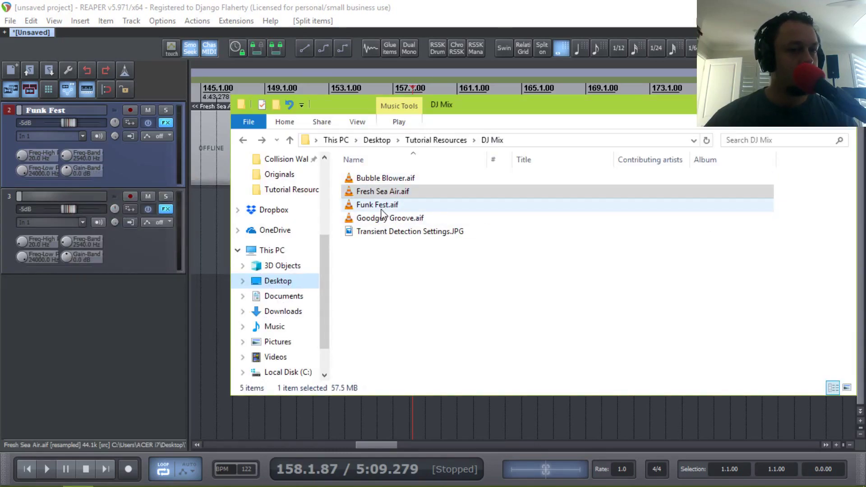
pyautogui.moveTo(383, 218); pyautogui.dragTo(410, 220)
pyautogui.scroll(5, 396, 232)
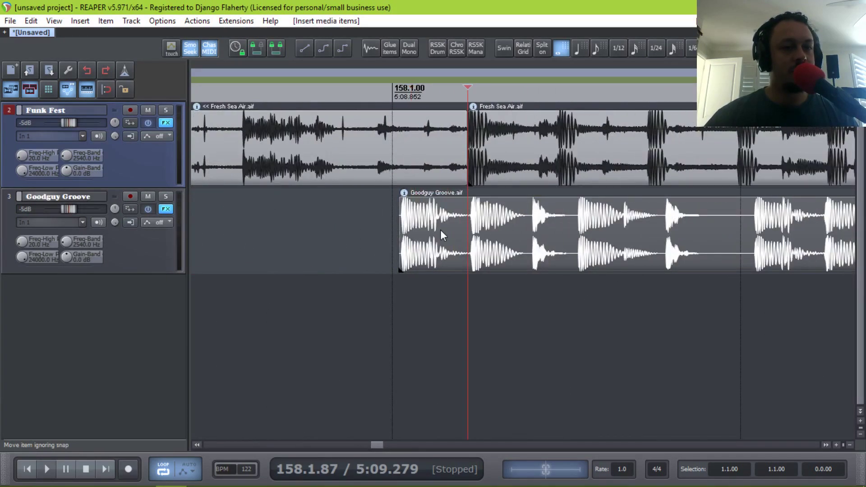
# Slide the Goodguy Groove item earlier until its first beat meets the Fresh Sea Air split.
pyautogui.click(360, 199)
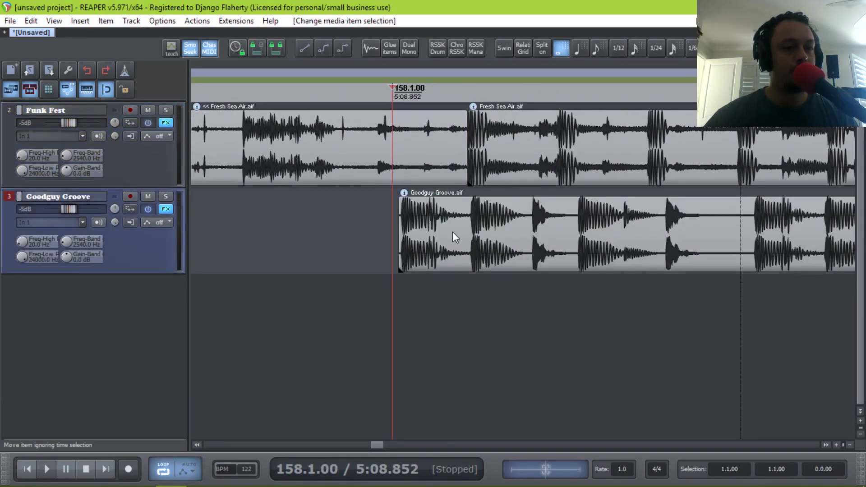
pyautogui.click(346, 222)
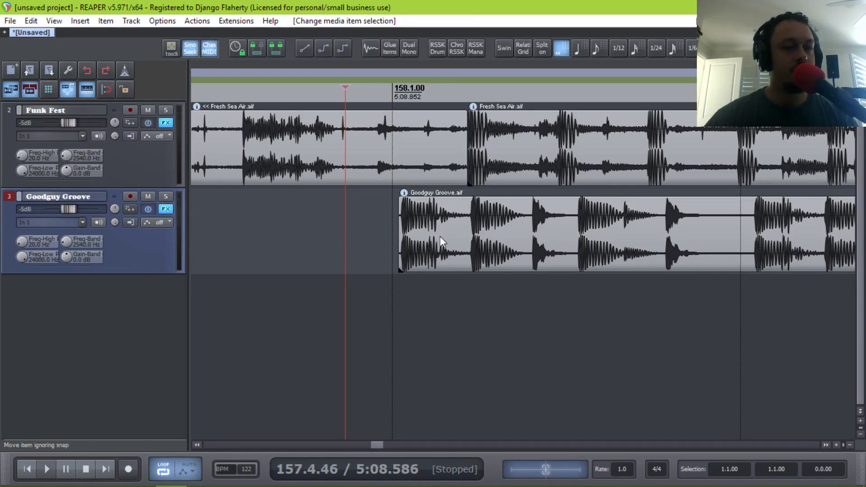
pyautogui.moveTo(440, 236); pyautogui.dragTo(518, 252)
pyautogui.scroll(5, 487, 226)
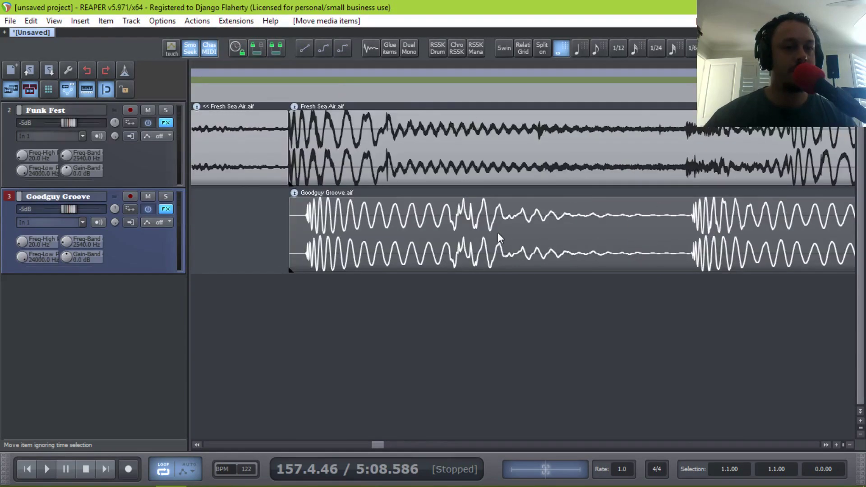
pyautogui.scroll(-3, 490, 231)
pyautogui.scroll(5, 315, 235)
pyautogui.hscroll(-3, 350, 202)
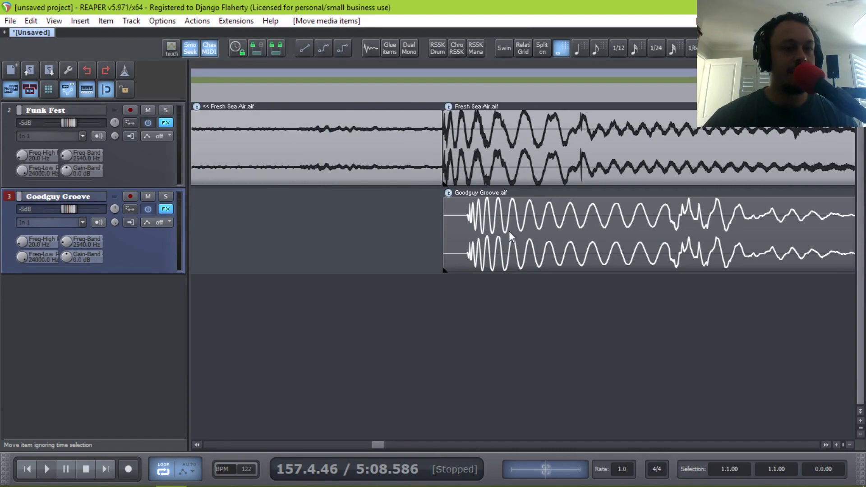
pyautogui.moveTo(534, 243); pyautogui.dragTo(509, 242)
pyautogui.scroll(5, 439, 242)
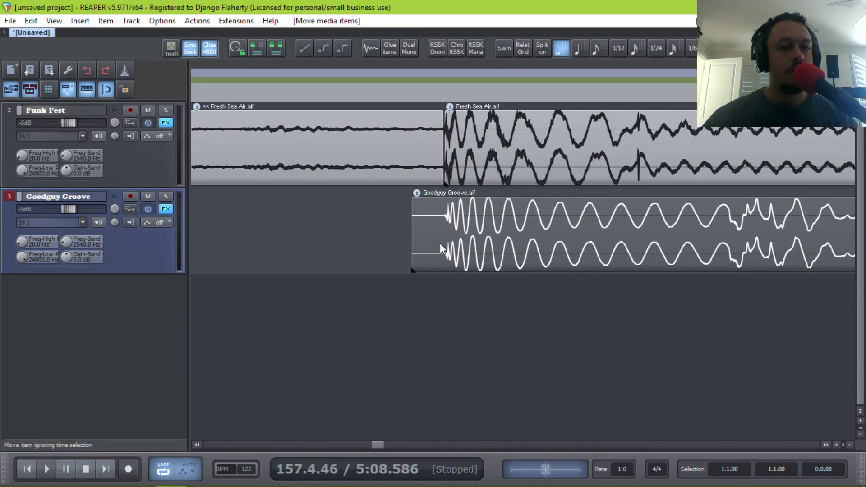
pyautogui.scroll(-2, 474, 229)
pyautogui.moveTo(532, 236); pyautogui.dragTo(545, 242)
pyautogui.scroll(-3, 409, 228)
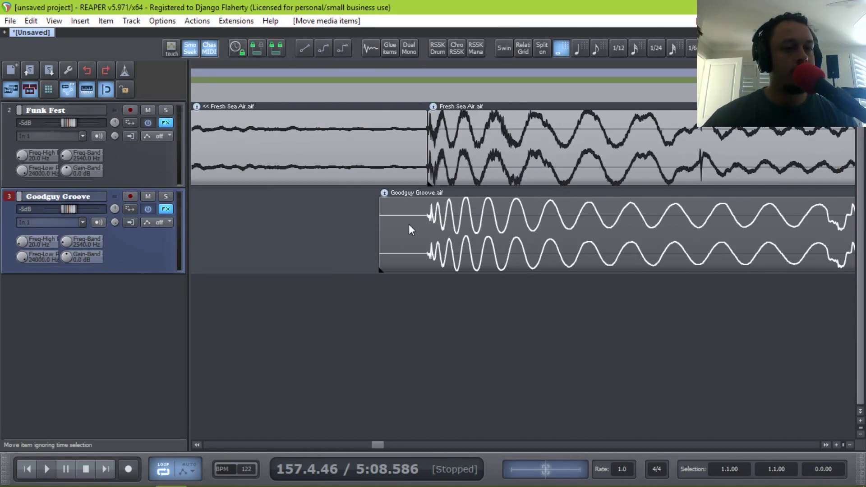
# Place the edit cursor on Goodguy Groove's first transient.
pyautogui.click(377, 219)
pyautogui.press('Tab')
pyautogui.scroll(3, 408, 226)
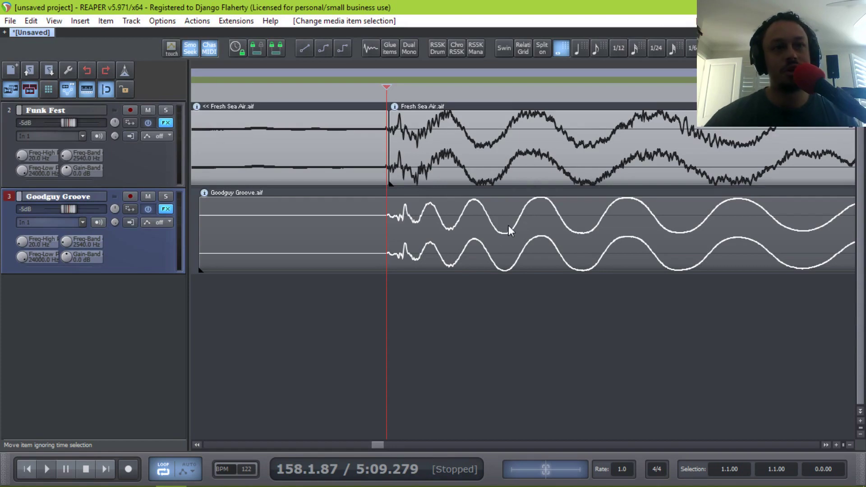
# Trim Goodguy Groove's left edge to its first transient at the edit cursor.
pyautogui.press('[')
pyautogui.scroll(-5, 431, 232)
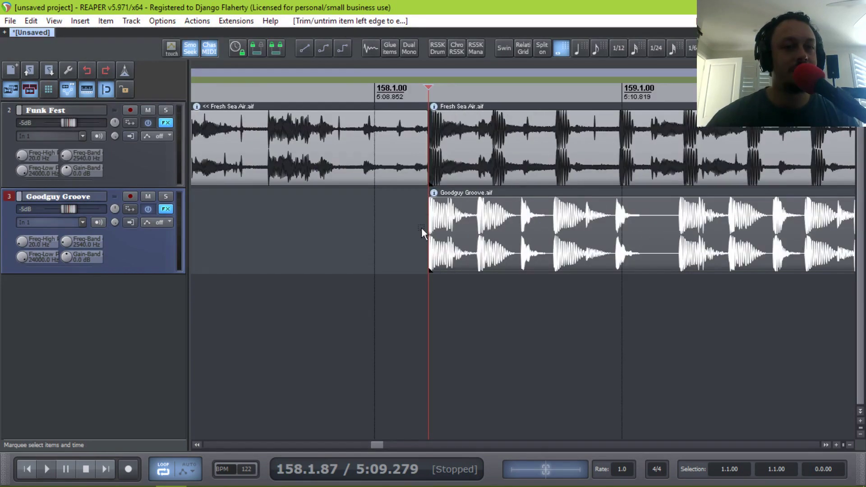
pyautogui.scroll(-6, 424, 222)
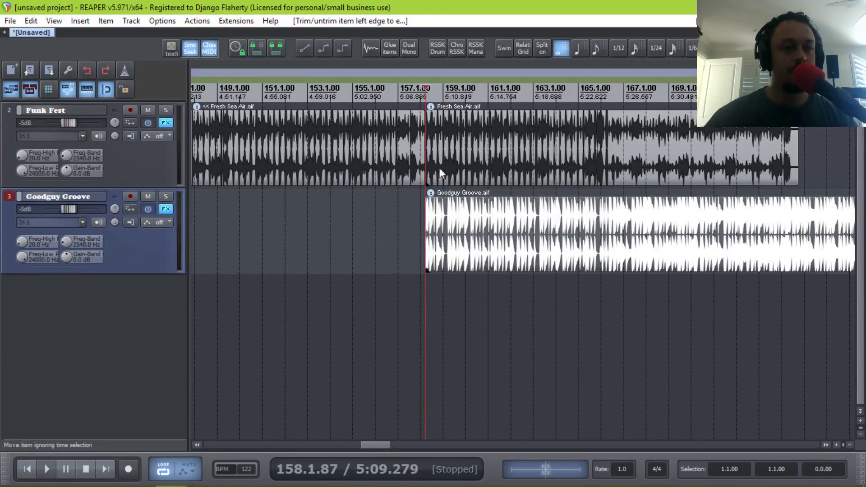
pyautogui.scroll(-1, 436, 203)
# Play from bar 158 to check the alignment, then solo the Goodguy Groove track.
pyautogui.click(363, 205)
pyautogui.scroll(5, 375, 209)
pyautogui.press('space')
pyautogui.scroll(-2, 360, 206)
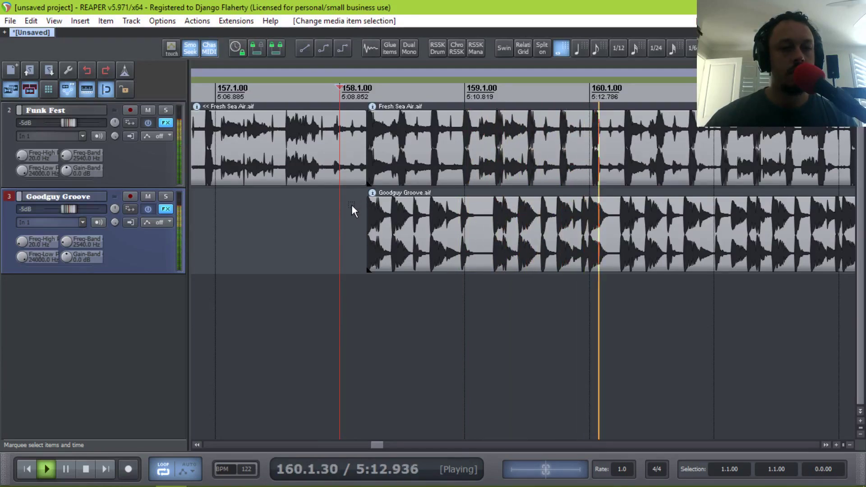
pyautogui.press('space')
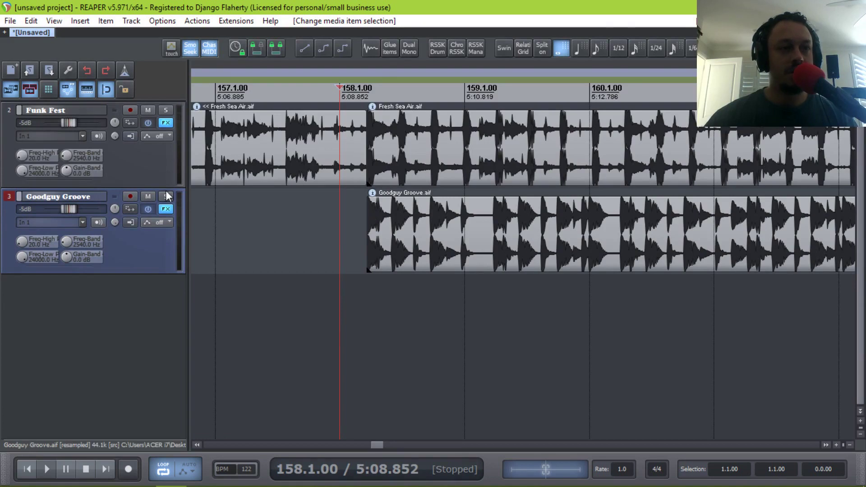
pyautogui.hotkey('alt', 's')
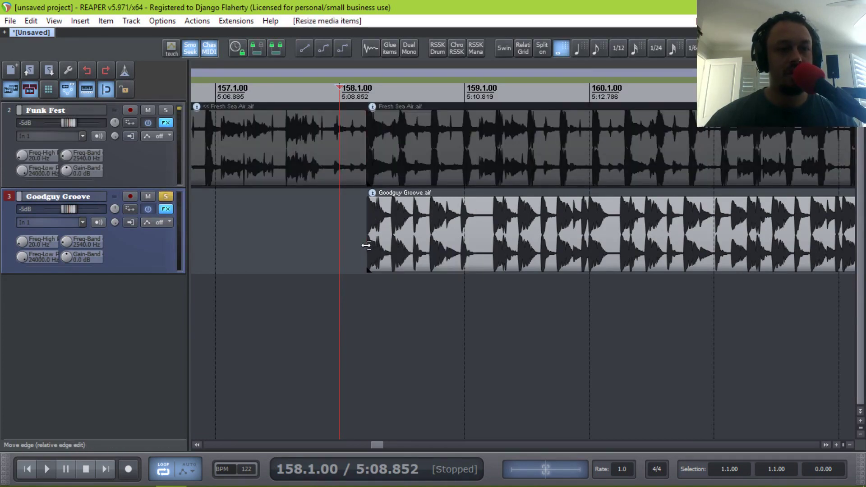
# Audition Goodguy Groove and set the edit cursor to the transient just after bar 162.
pyautogui.press('space')
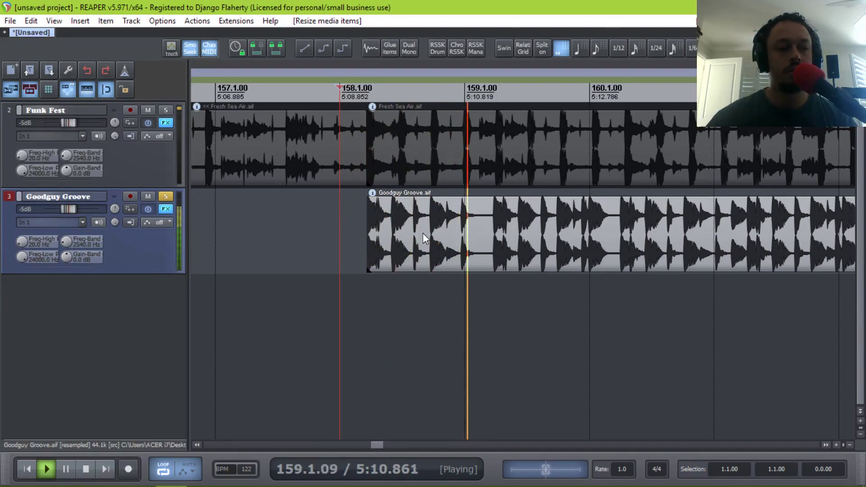
pyautogui.hscroll(2, 423, 235)
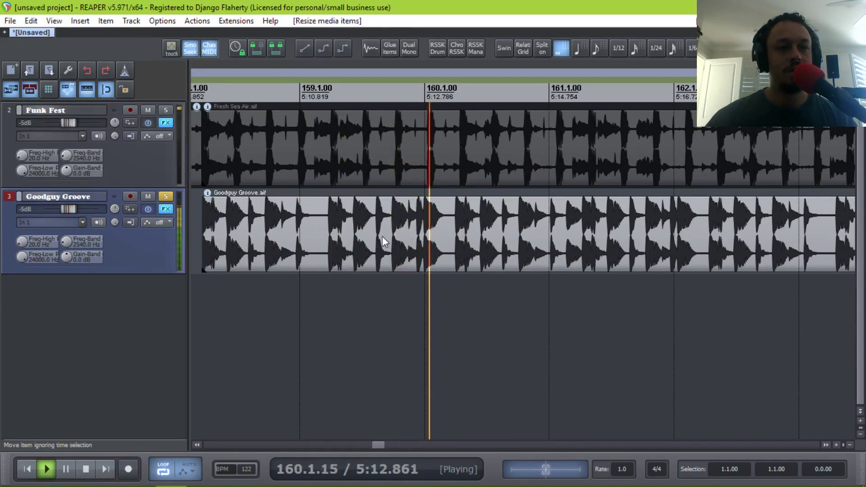
pyautogui.hscroll(3, 384, 233)
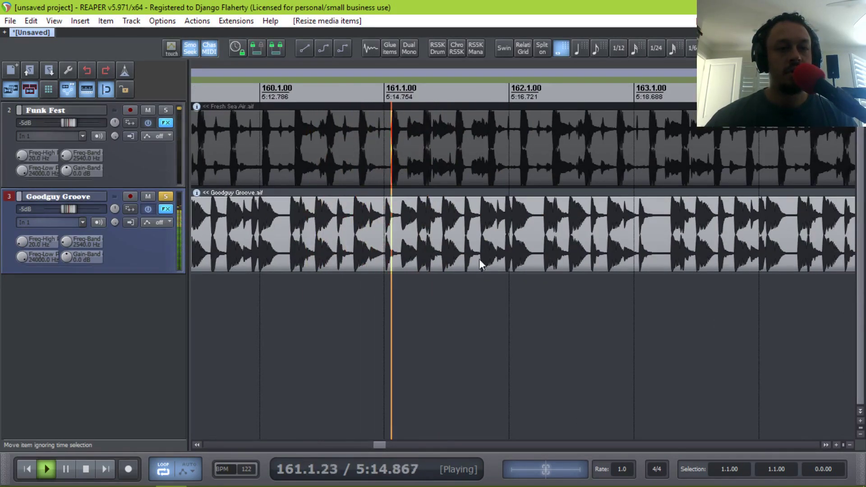
pyautogui.scroll(3, 500, 237)
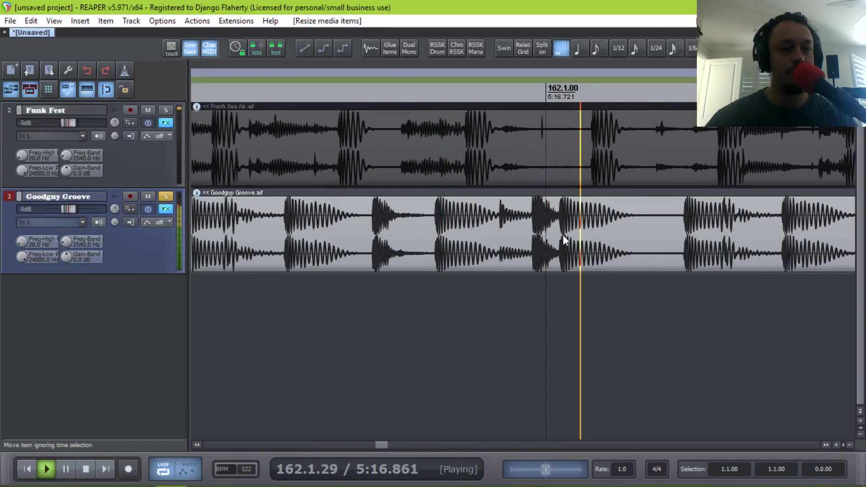
pyautogui.click(670, 225)
pyautogui.press('space')
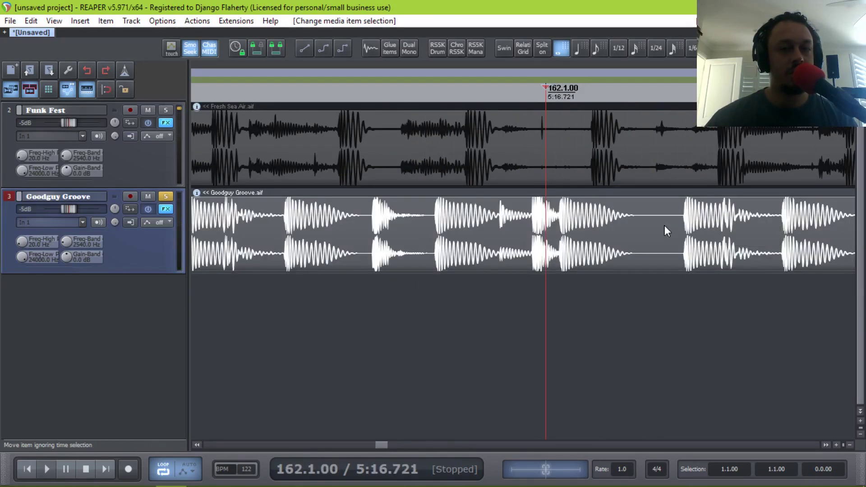
pyautogui.click(659, 231)
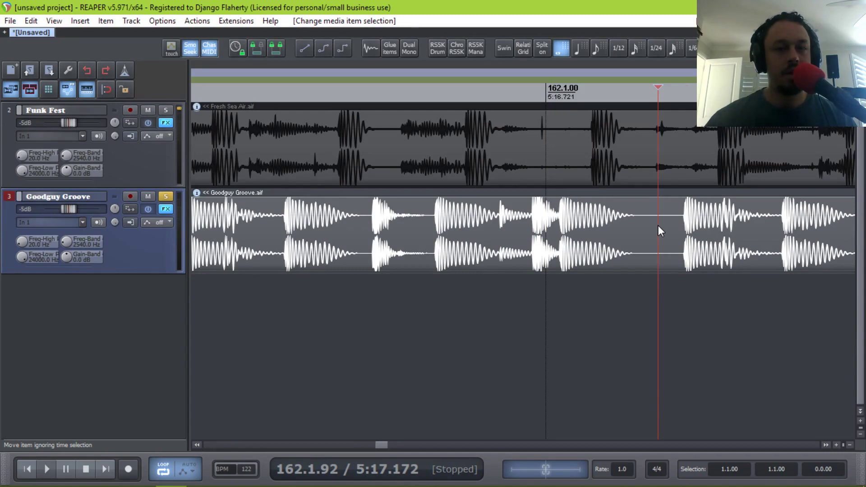
pyautogui.press('Right')
pyautogui.scroll(3, 667, 223)
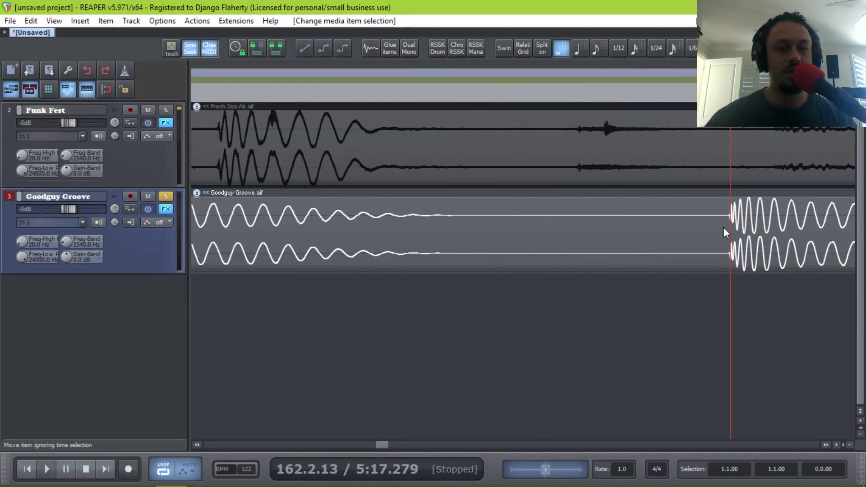
pyautogui.scroll(-5, 702, 225)
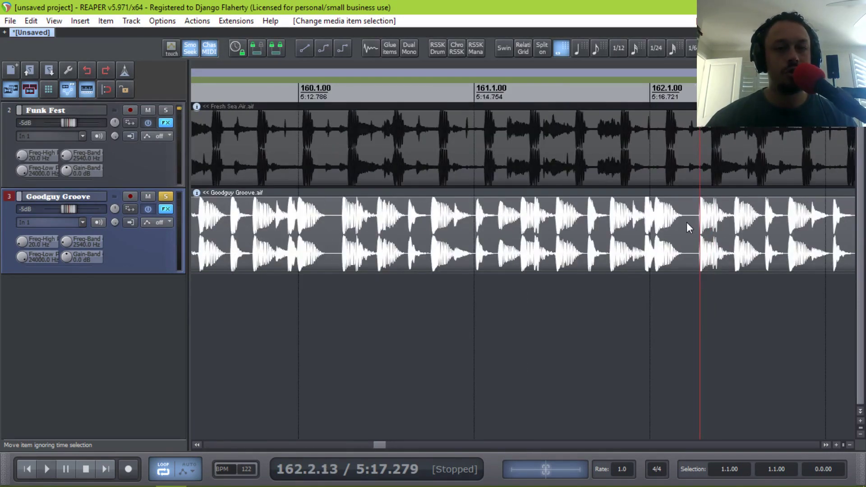
# Split Goodguy Groove there, delete the right piece, and undo an accidental edge drag.
pyautogui.press('s')
pyautogui.scroll(-4, 695, 224)
pyautogui.press('Delete')
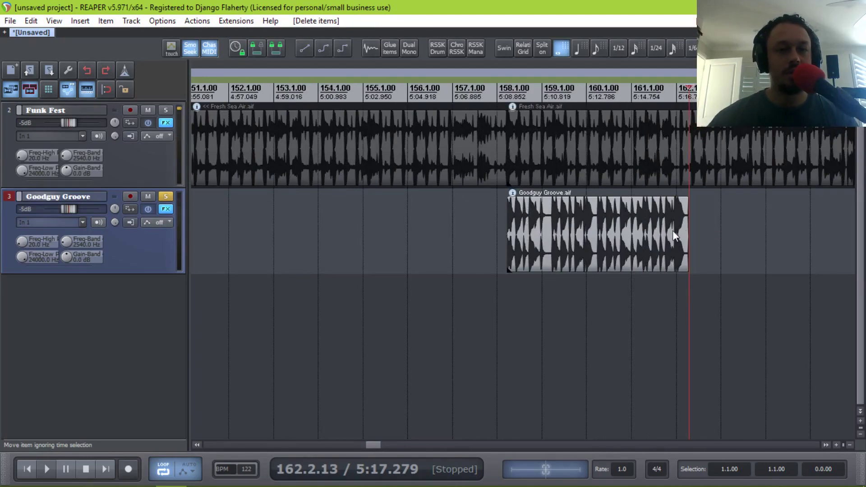
pyautogui.moveTo(688, 239); pyautogui.dragTo(792, 233)
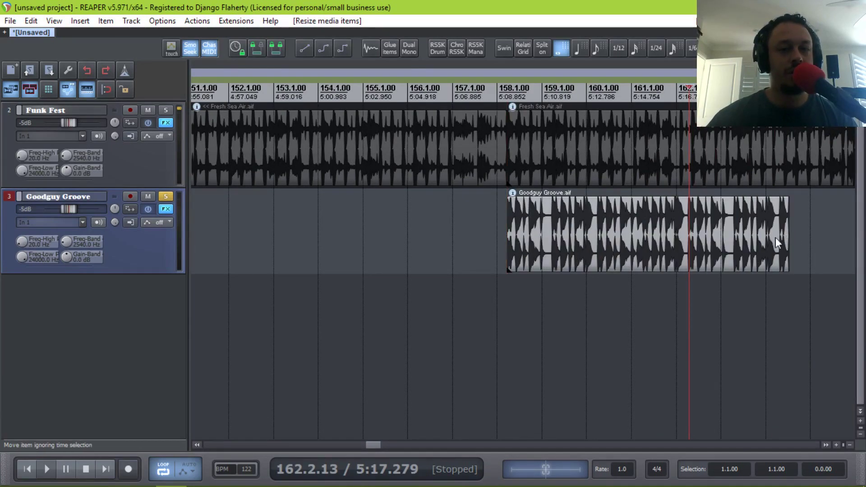
pyautogui.hotkey('ctrl', 'z')
pyautogui.hscroll(5, 528, 226)
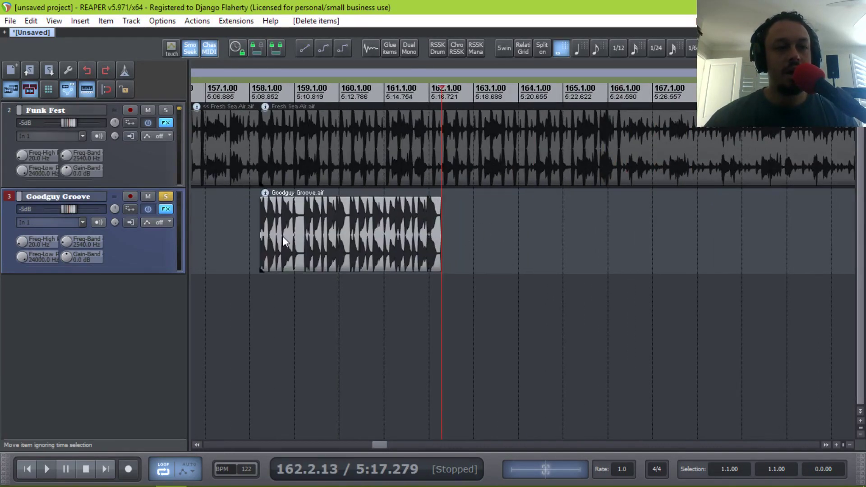
# Unsolo Goodguy Groove, solo Funk Fest, and play Funk Fest from bar 158.
pyautogui.scroll(4, 380, 231)
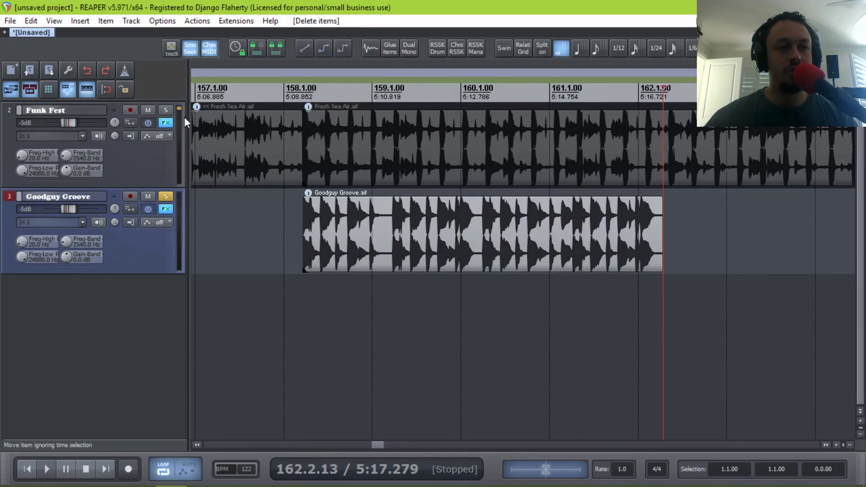
pyautogui.click(166, 197)
pyautogui.click(165, 110)
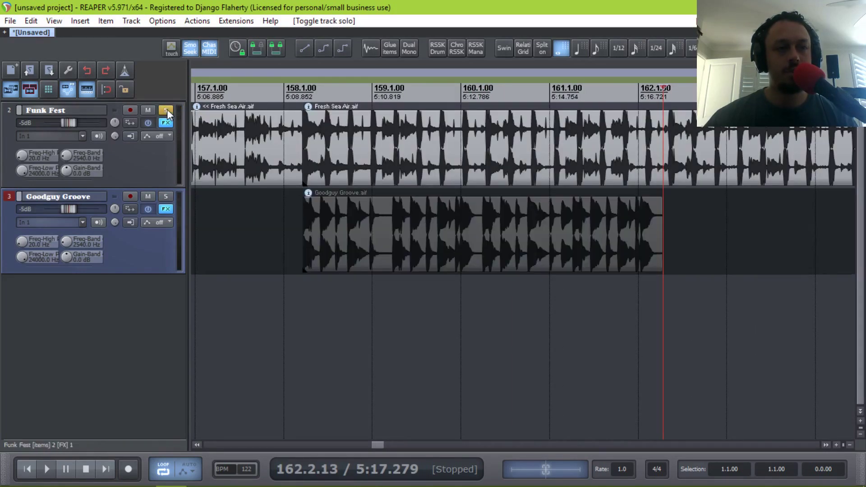
pyautogui.click(291, 150)
pyautogui.press('space')
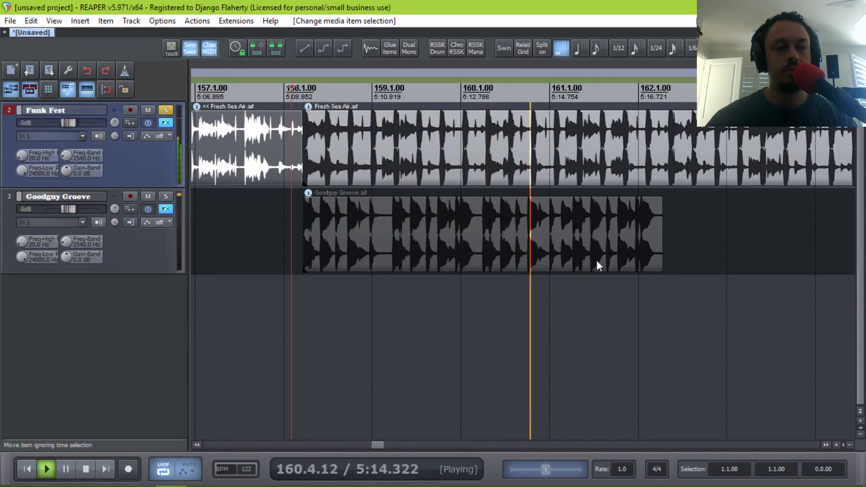
pyautogui.scroll(3, 719, 193)
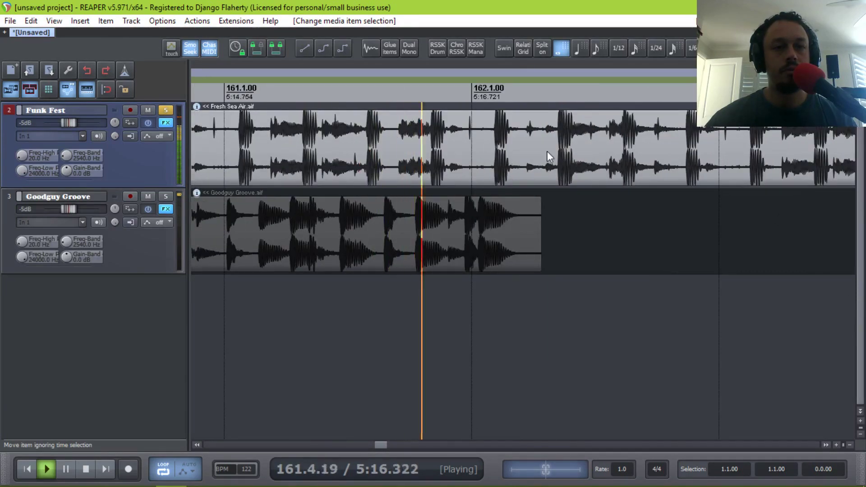
pyautogui.scroll(2, 485, 161)
pyautogui.press('space')
# Split Fresh Sea Air at the transient just after bar 162.
pyautogui.click(577, 148)
pyautogui.press('Tab')
pyautogui.press('s')
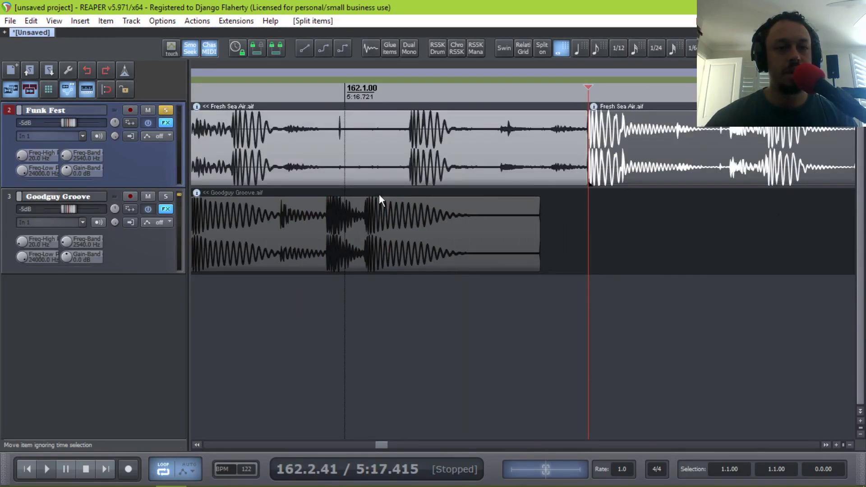
pyautogui.click(165, 111)
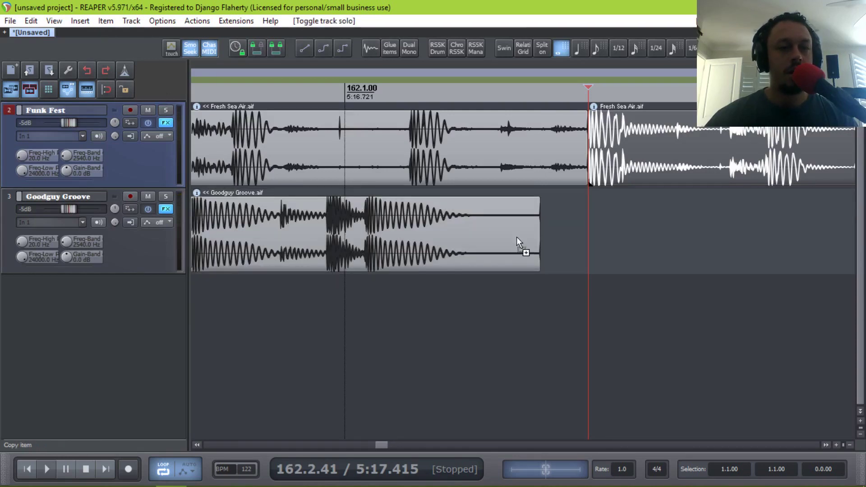
pyautogui.moveTo(537, 241); pyautogui.dragTo(584, 238)
pyautogui.scroll(-5, 583, 239)
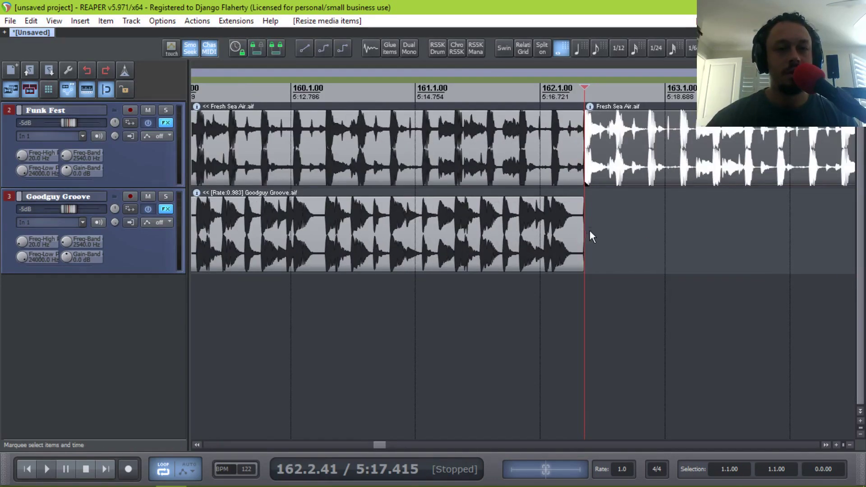
pyautogui.scroll(-5, 590, 235)
pyautogui.moveTo(588, 227); pyautogui.dragTo(802, 241)
pyautogui.scroll(3, 427, 223)
pyautogui.scroll(2, 615, 231)
pyautogui.scroll(-5, 543, 207)
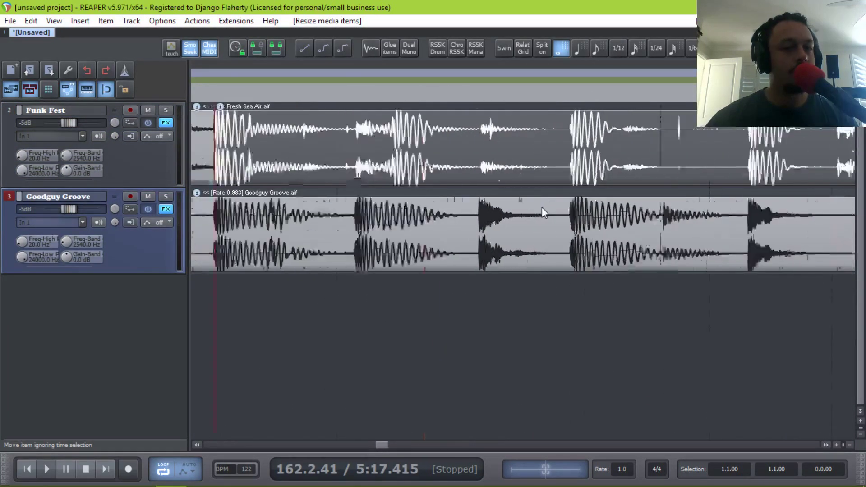
pyautogui.scroll(2, 408, 205)
pyautogui.click(409, 205)
pyautogui.press('space')
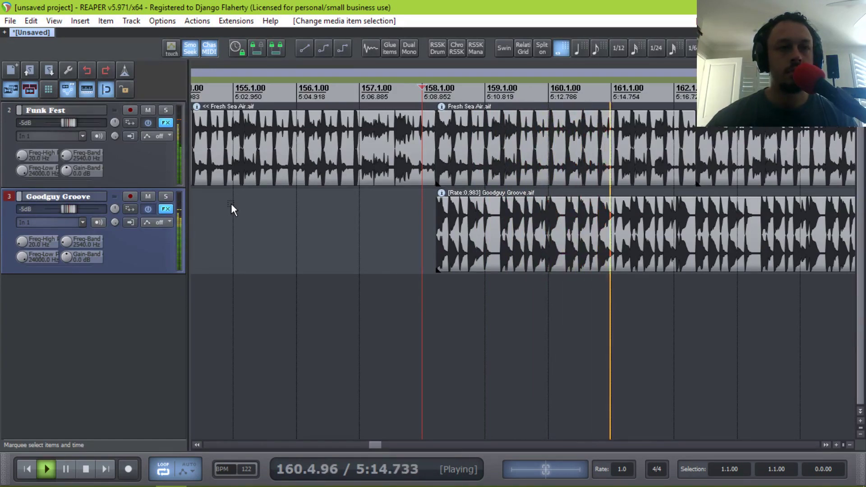
# Show Goodguy Groove's ReaEQ band 1 high-pass frequency (20 Hz) as a track envelope lane.
pyautogui.press('space')
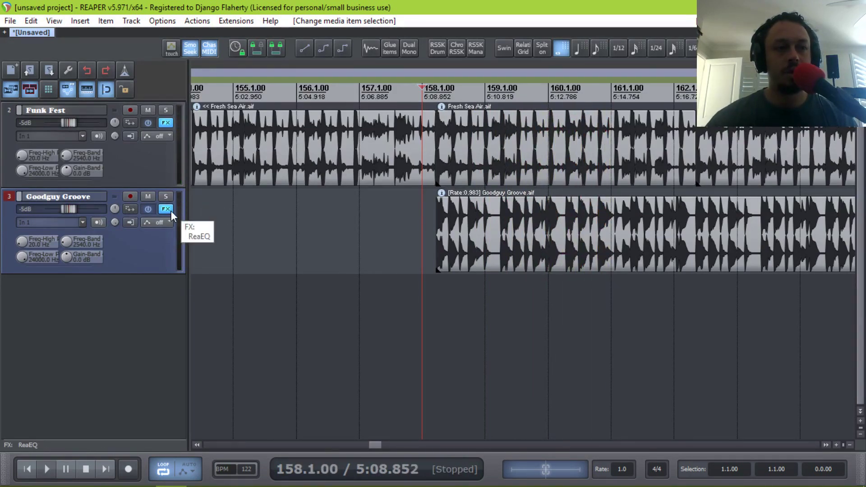
pyautogui.click(170, 210)
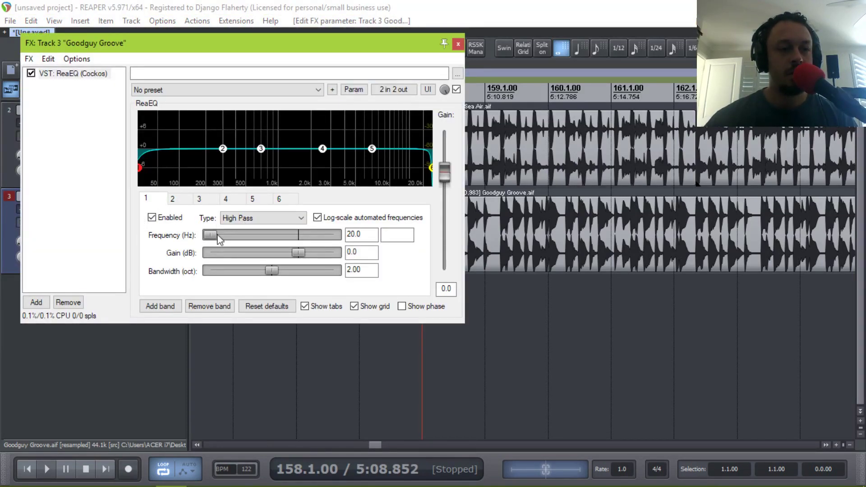
pyautogui.moveTo(232, 236)
pyautogui.mouseDown()
pyautogui.moveTo(253, 236)
pyautogui.moveTo(225, 236)
pyautogui.mouseUp()
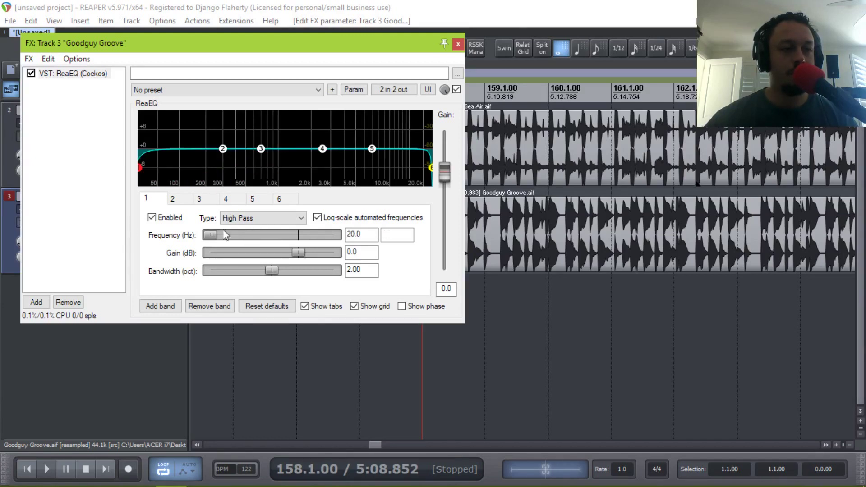
pyautogui.click(355, 89)
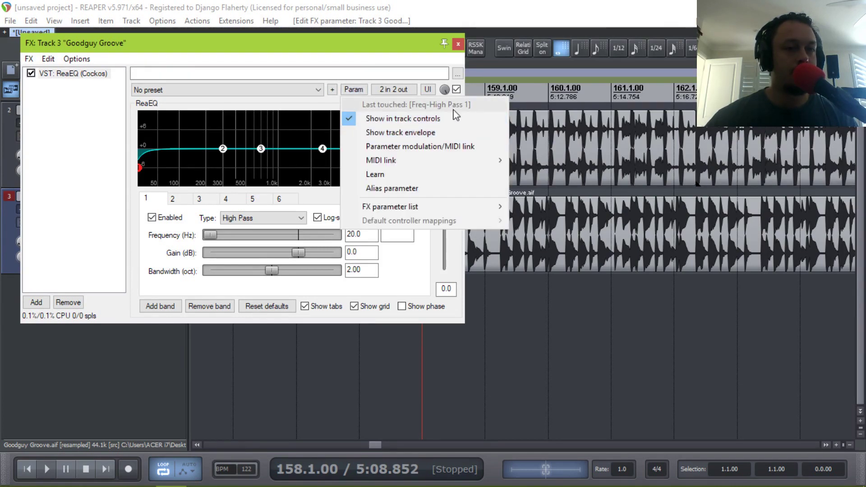
pyautogui.click(392, 133)
# Close the ReaEQ window, audition the blend around bar 166, and select the Goodguy Groove item.
pyautogui.click(458, 45)
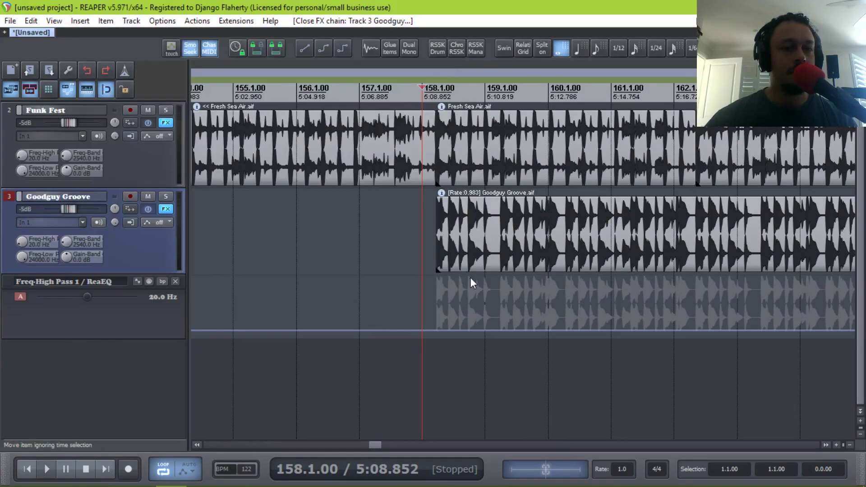
pyautogui.scroll(-3, 379, 309)
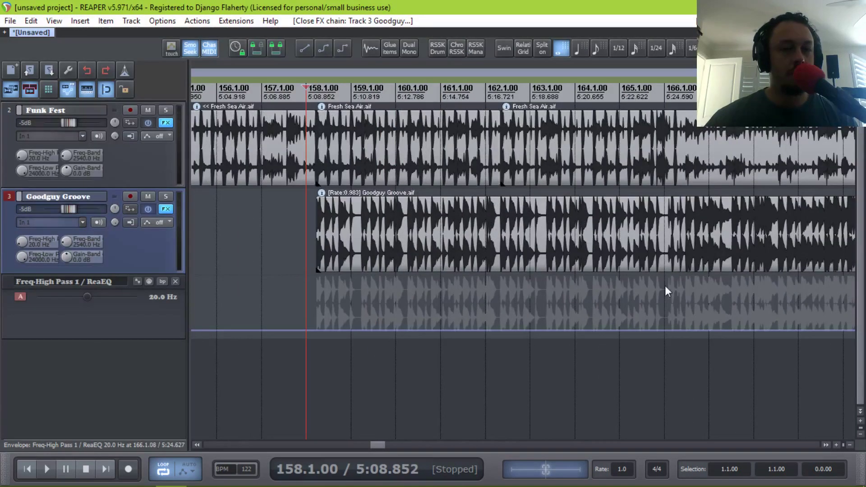
pyautogui.hscroll(5, 496, 290)
pyautogui.scroll(8, 381, 299)
pyautogui.click(380, 300)
pyautogui.press('space')
pyautogui.scroll(5, 518, 273)
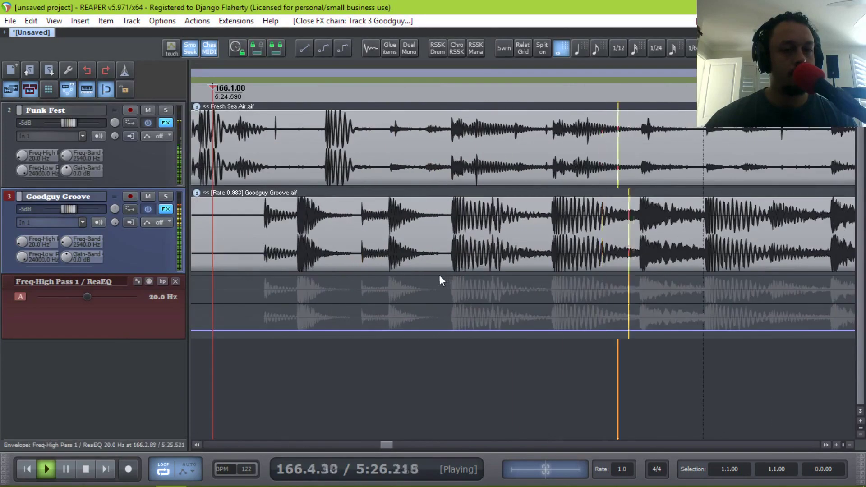
pyautogui.press('space')
pyautogui.click(446, 225)
pyautogui.scroll(-3, 445, 221)
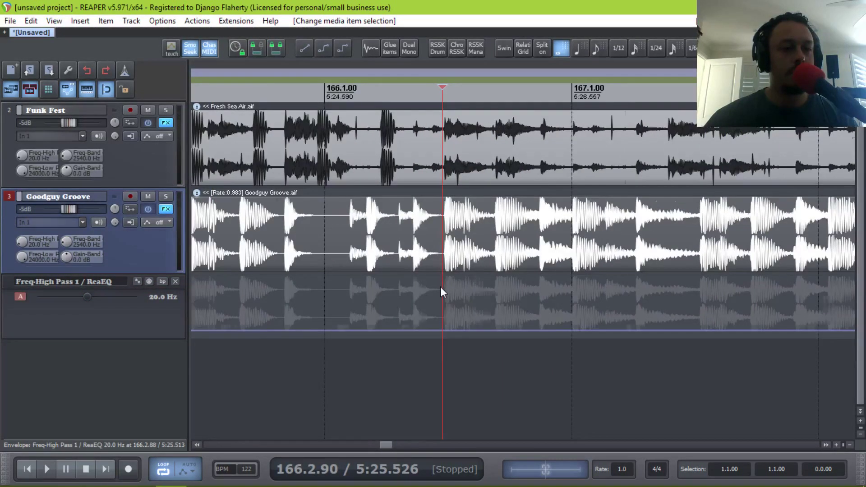
pyautogui.scroll(6, 440, 286)
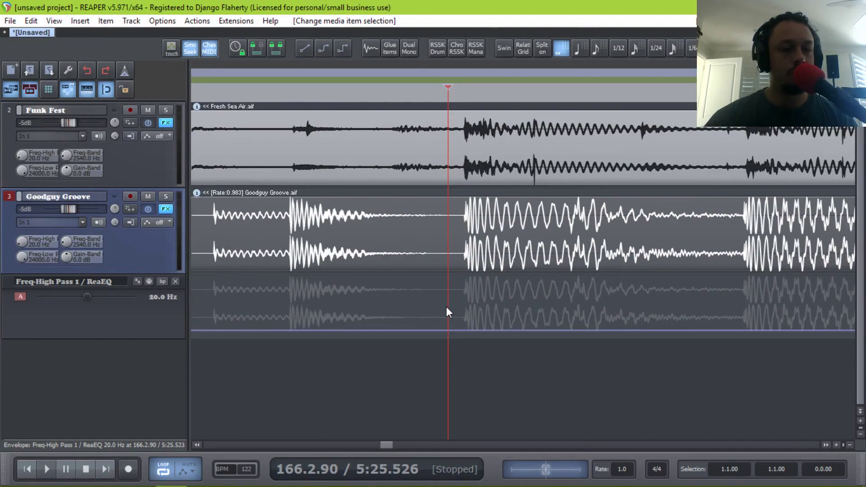
# Time-select bars 158–166 and raise the high-pass envelope there to about 485 Hz.
pyautogui.moveTo(447, 307); pyautogui.dragTo(408, 307)
pyautogui.scroll(-4, 408, 307)
pyautogui.scroll(-3, 275, 307)
pyautogui.moveTo(318, 307); pyautogui.dragTo(551, 294)
pyautogui.scroll(4, 550, 293)
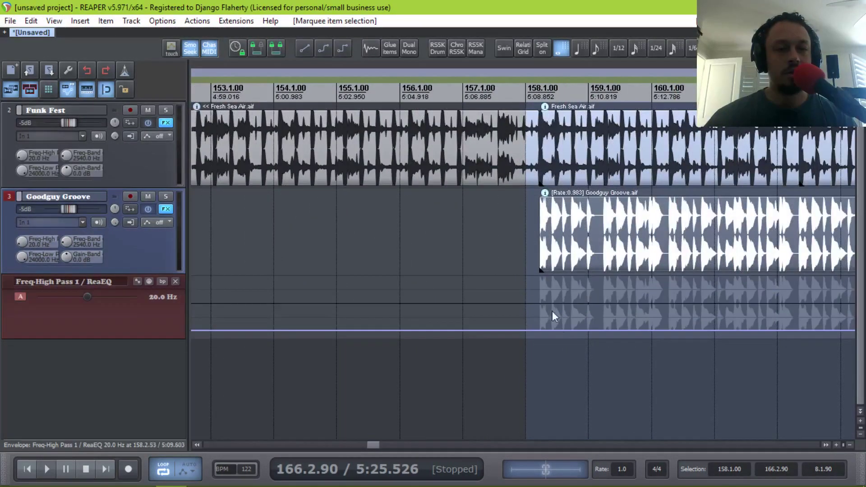
pyautogui.moveTo(561, 331); pyautogui.dragTo(563, 291)
pyautogui.scroll(-6, 533, 296)
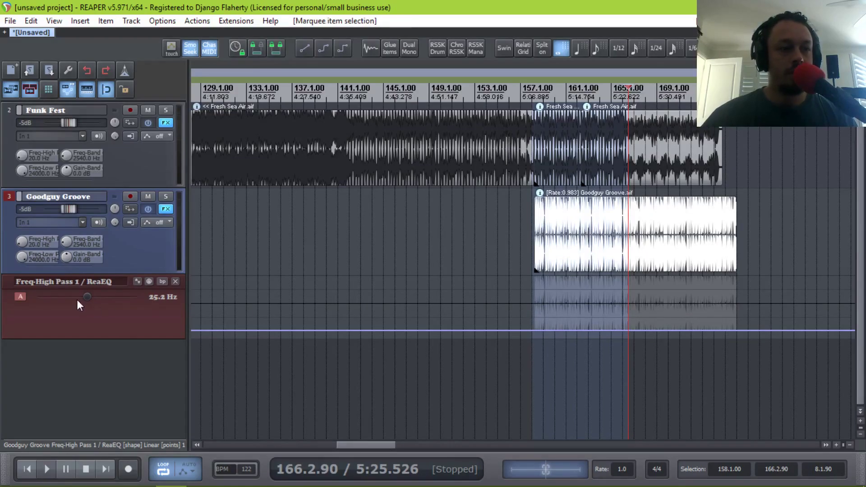
pyautogui.moveTo(88, 295); pyautogui.dragTo(124, 294)
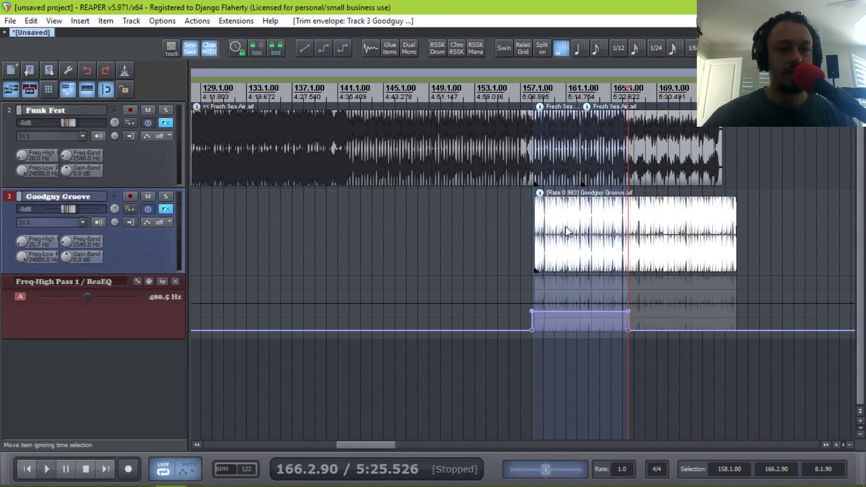
# Solo Goodguy Groove to hear the filter from bar 158, then unsolo and play from bar 157.
pyautogui.press('F6')
pyautogui.click(545, 228)
pyautogui.press('space')
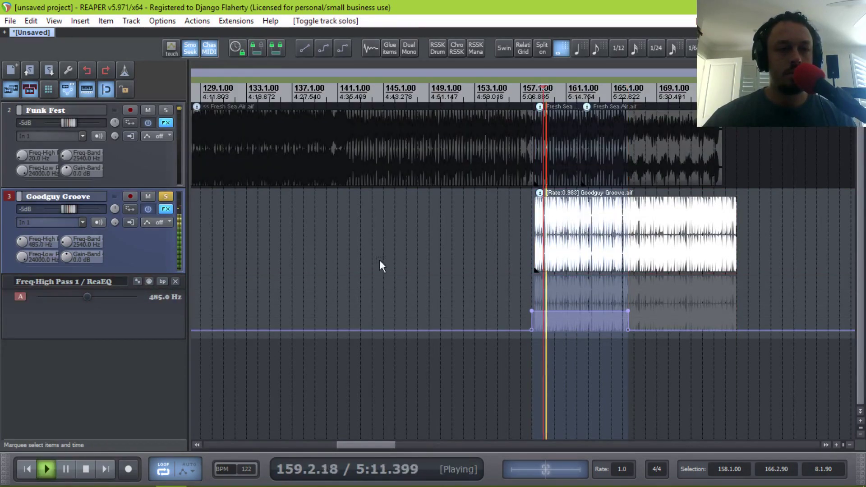
pyautogui.press('space')
pyautogui.click(165, 196)
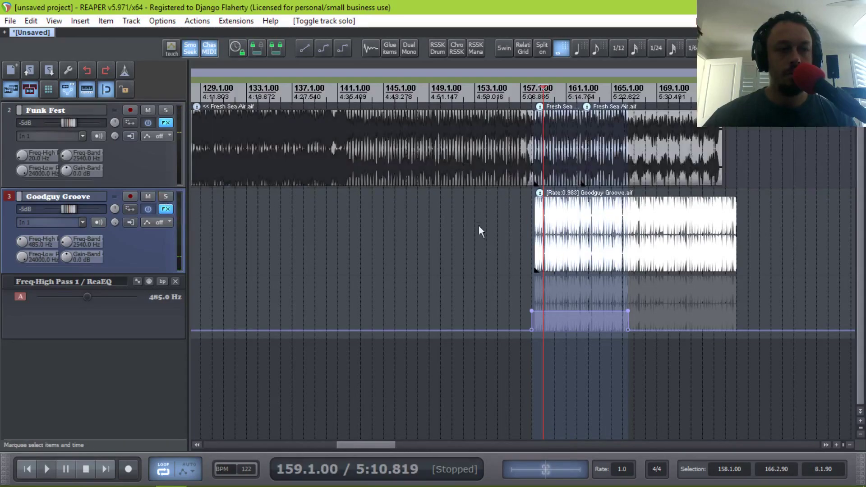
pyautogui.scroll(4, 493, 221)
pyautogui.hscroll(5, 451, 208)
pyautogui.click(273, 201)
pyautogui.press('space')
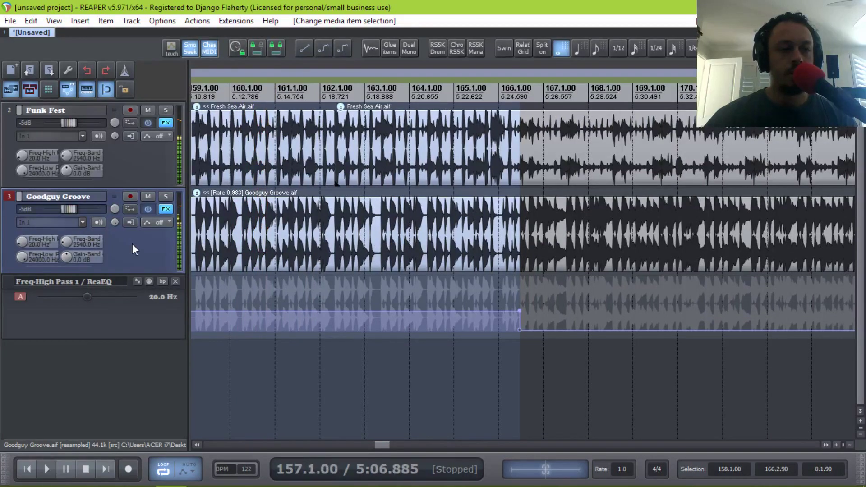
# Lower Goodguy Groove's trim volume to -5.51 dB, ramping back up into bar 166.
pyautogui.press('v')
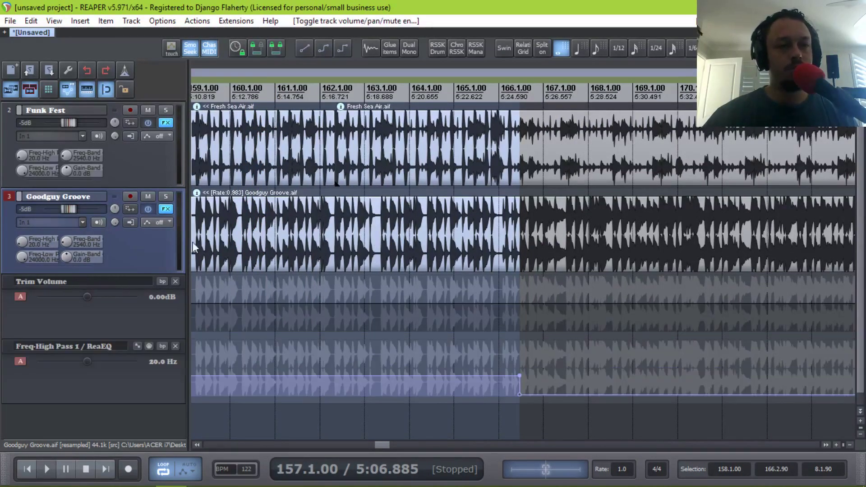
pyautogui.hscroll(-3, 326, 290)
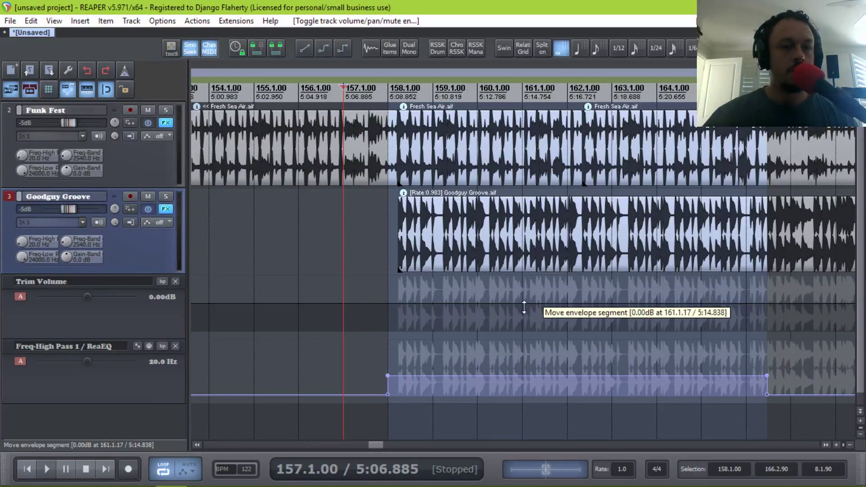
pyautogui.moveTo(523, 303); pyautogui.dragTo(523, 317)
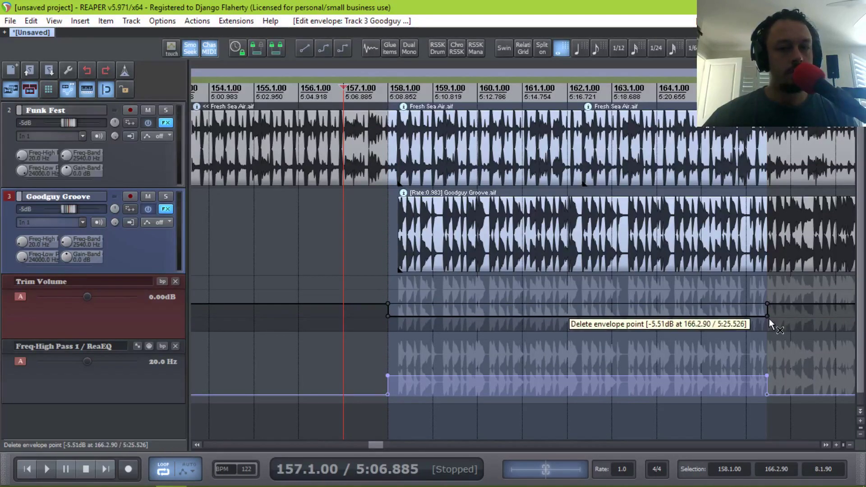
pyautogui.keyDown('alt'); pyautogui.click(768, 316); pyautogui.keyUp('alt')
pyautogui.press('space')
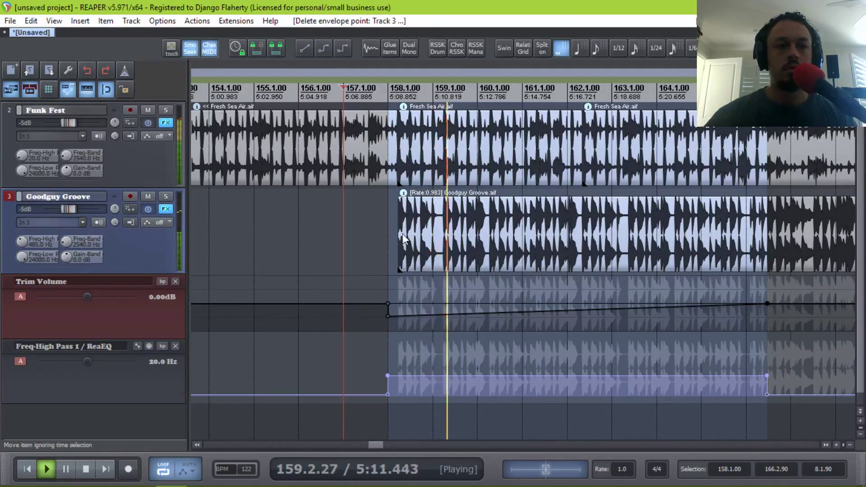
pyautogui.hscroll(2, 536, 296)
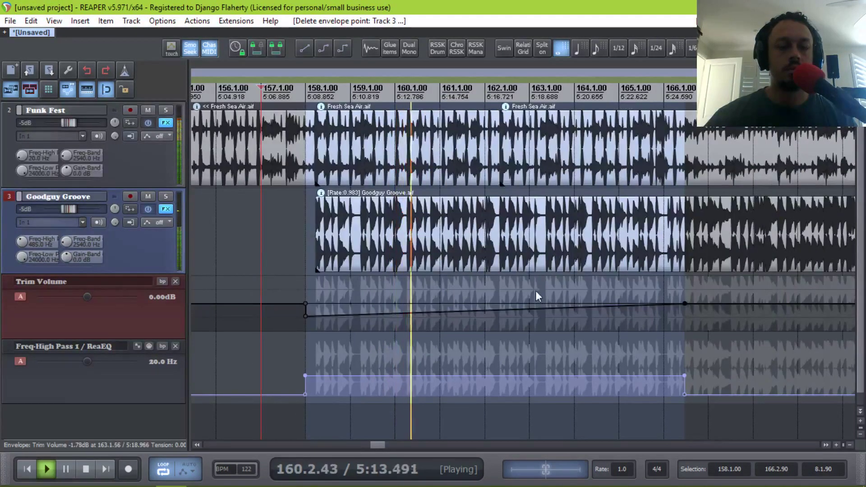
pyautogui.click(532, 315)
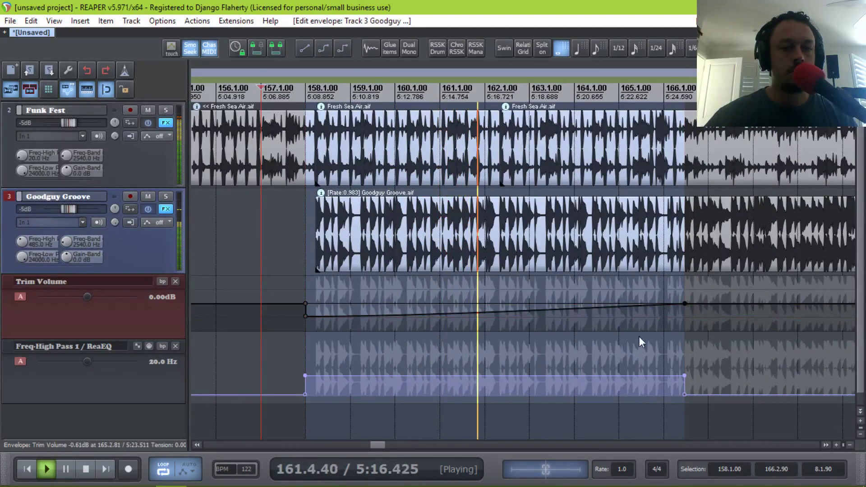
# Fade Funk Fest's trim volume down gradually to -6.7 dB by bar 175.
pyautogui.click(118, 160)
pyautogui.press('v')
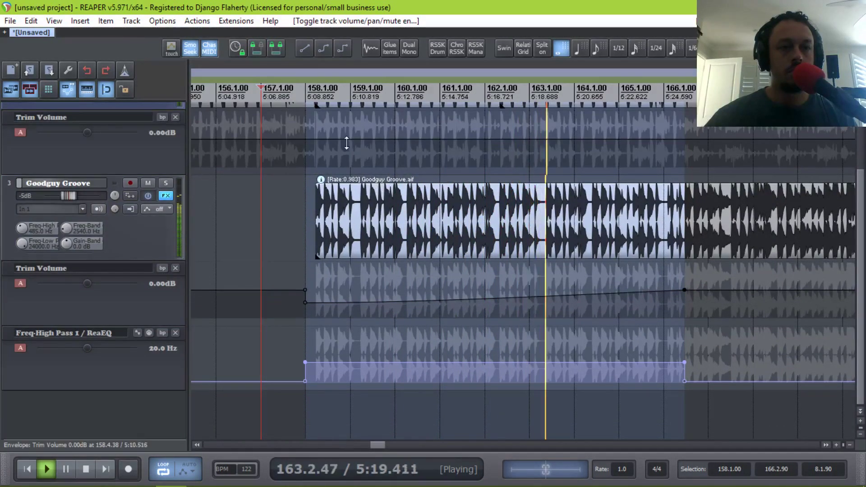
pyautogui.scroll(-2, 347, 149)
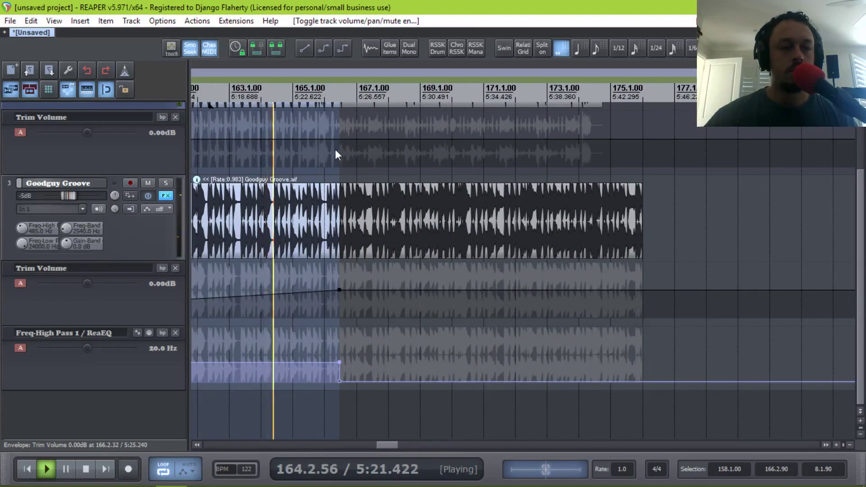
pyautogui.moveTo(334, 150); pyautogui.dragTo(636, 159)
pyautogui.scroll(2, 98, 149)
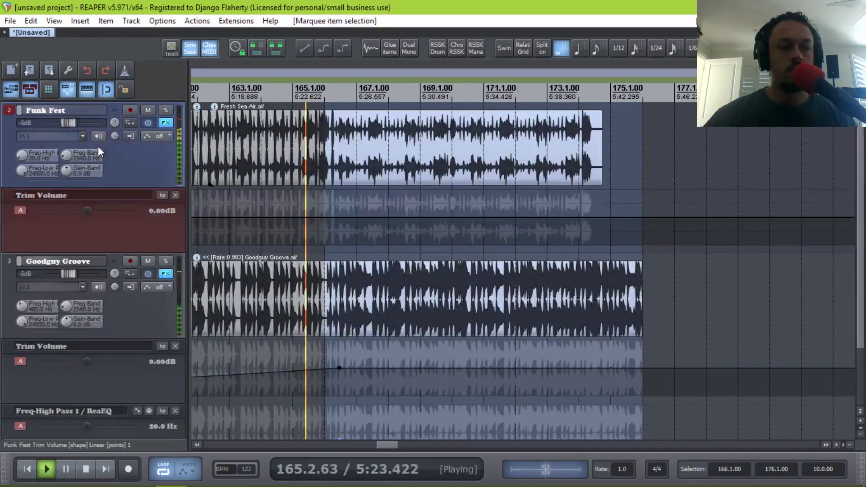
pyautogui.moveTo(410, 217); pyautogui.dragTo(405, 242)
pyautogui.keyDown('alt'); pyautogui.click(325, 229); pyautogui.keyUp('alt')
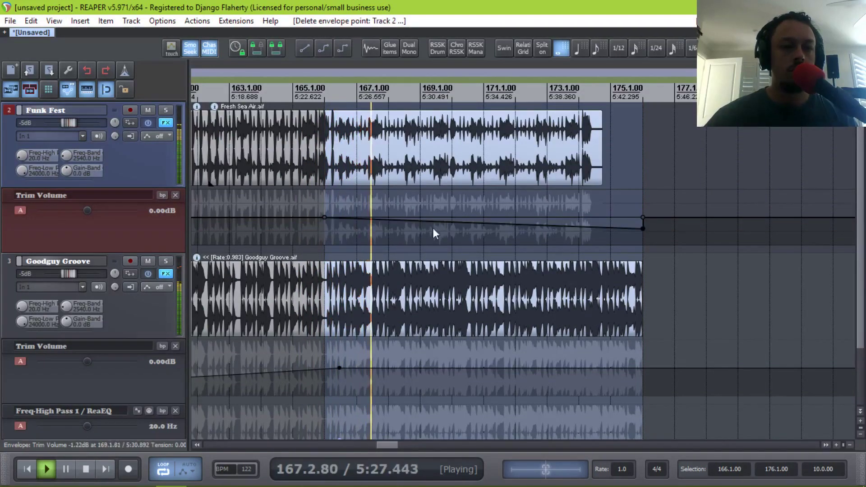
# Lengthen the Goodguy Groove item to about bar 181 and stop playback.
pyautogui.moveTo(663, 233); pyautogui.dragTo(610, 232)
pyautogui.moveTo(609, 232)
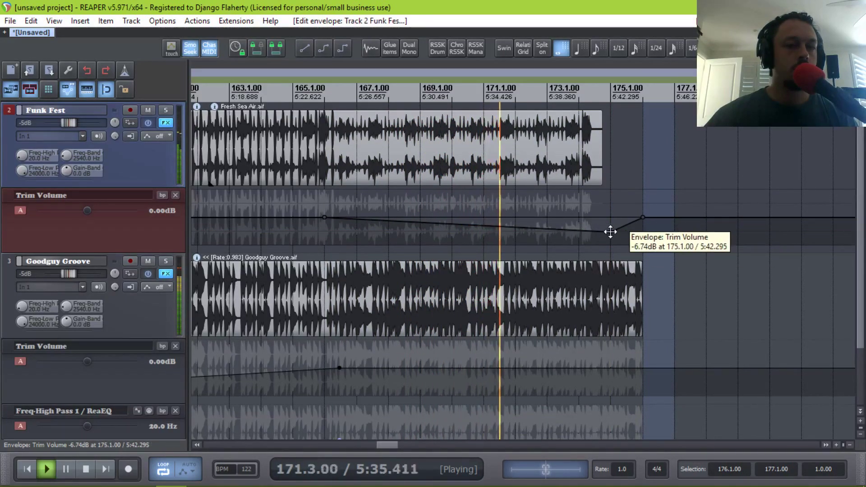
pyautogui.moveTo(643, 270); pyautogui.dragTo(801, 320)
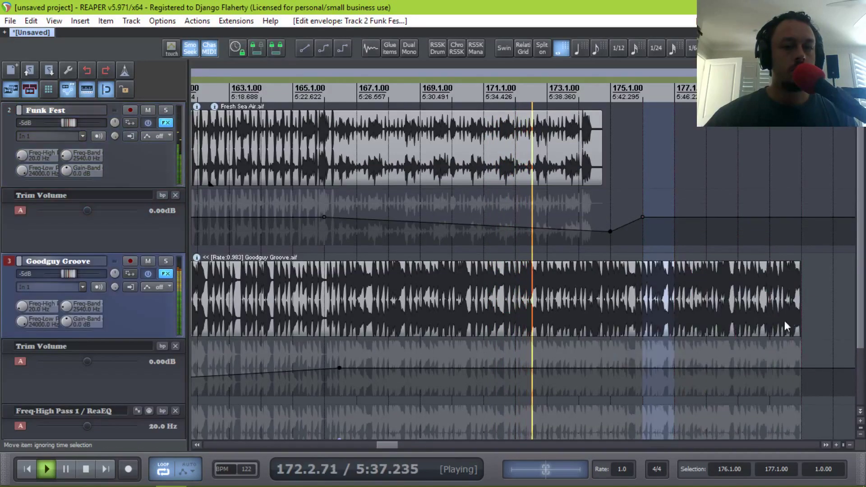
pyautogui.scroll(-8, 651, 297)
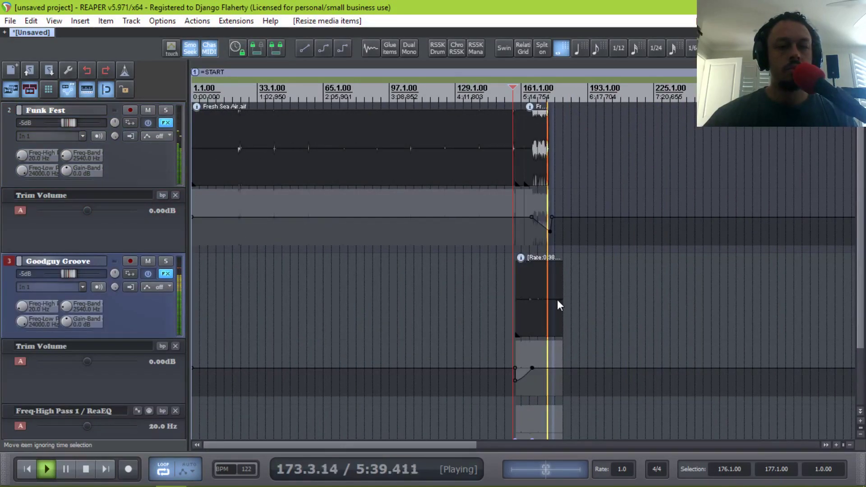
pyautogui.scroll(8, 556, 304)
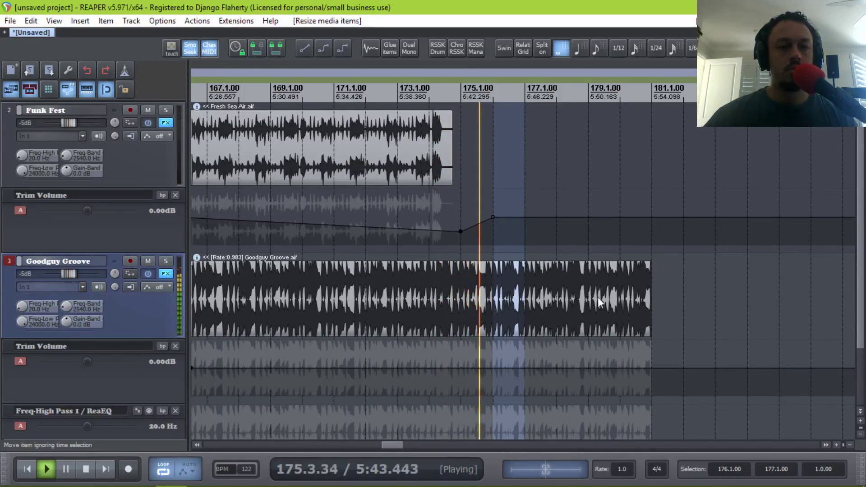
pyautogui.press('space')
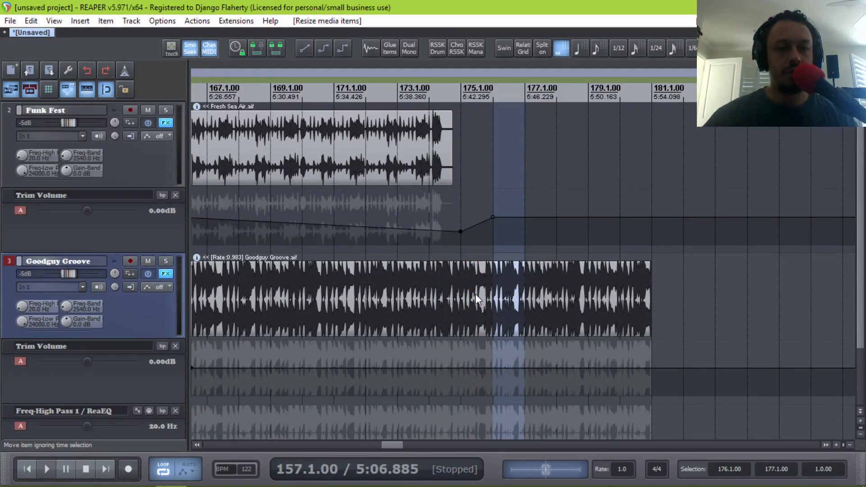
# Add a stretch marker and split Goodguy Groove just before bar 175, then play to check.
pyautogui.click(475, 293)
pyautogui.scroll(2, 264, 269)
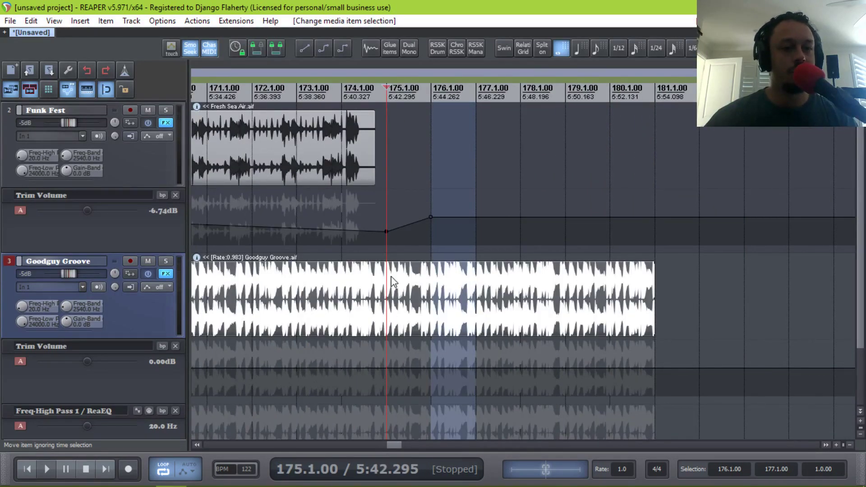
pyautogui.scroll(3, 256, 286)
pyautogui.scroll(-2, 289, 285)
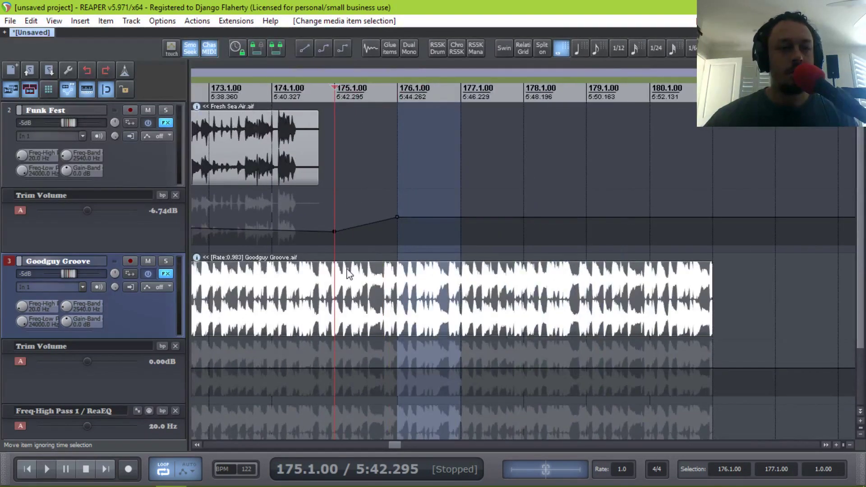
pyautogui.scroll(2, 301, 295)
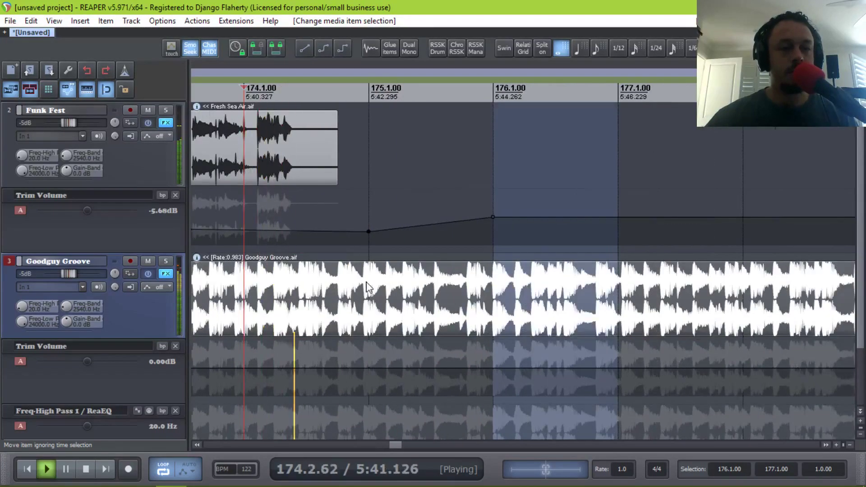
pyautogui.scroll(2, 302, 298)
pyautogui.press('space')
pyautogui.scroll(1, 310, 288)
pyautogui.click(312, 293)
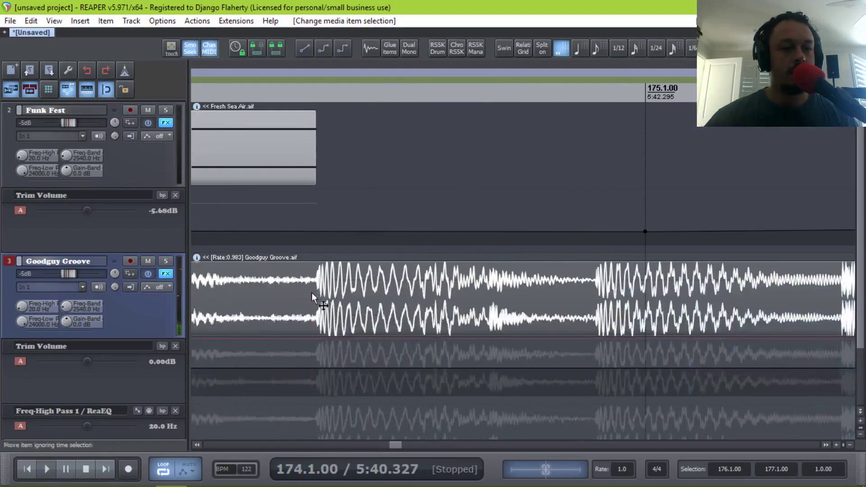
pyautogui.scroll(-1, 302, 290)
pyautogui.hotkey('shift', 'w')
pyautogui.scroll(2, 355, 253)
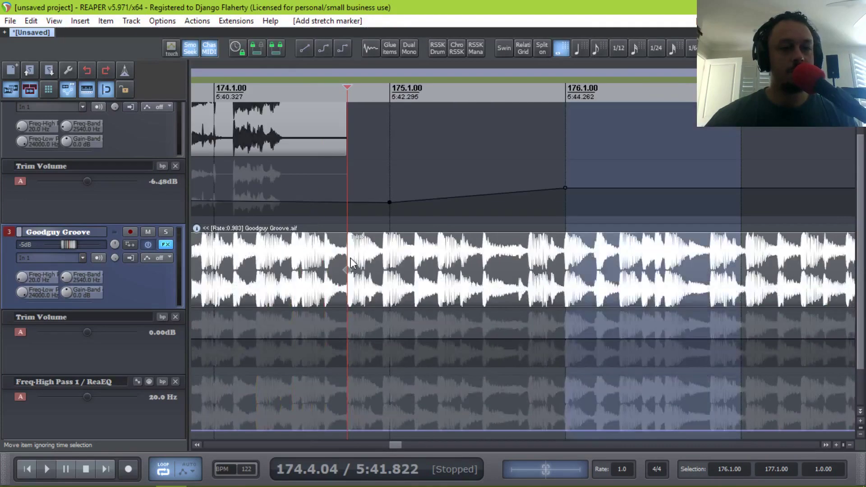
pyautogui.press('s')
pyautogui.press('space')
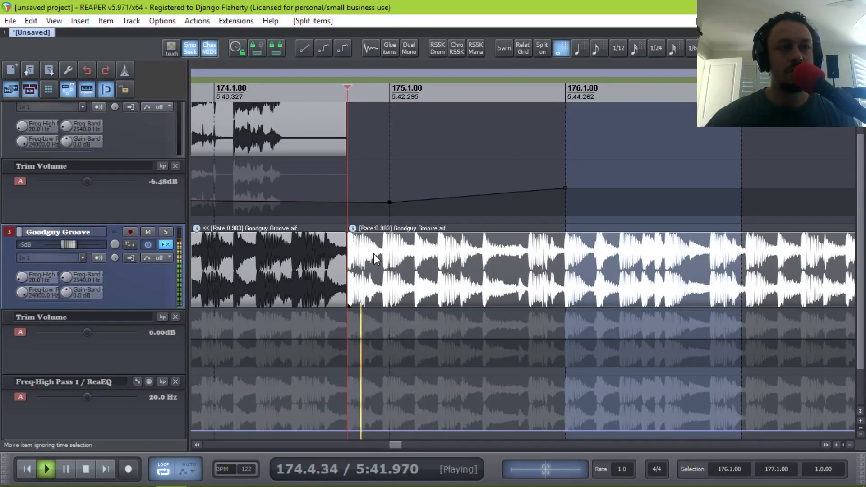
pyautogui.scroll(-4, 451, 257)
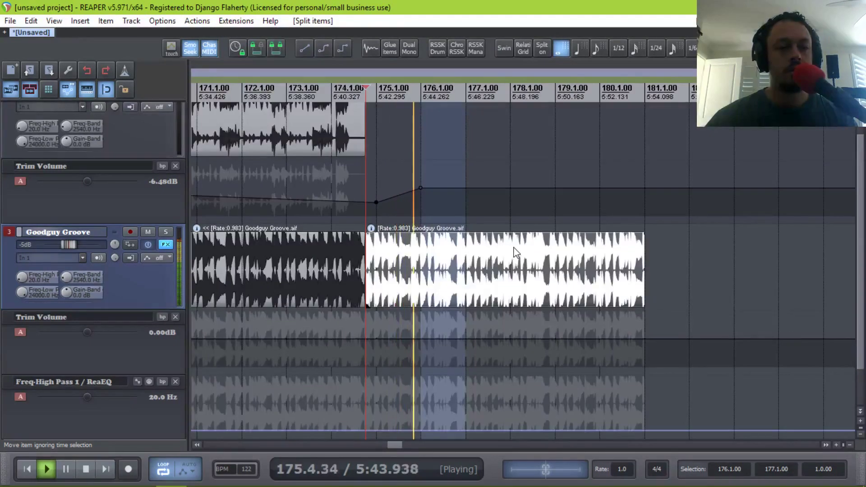
pyautogui.press('space')
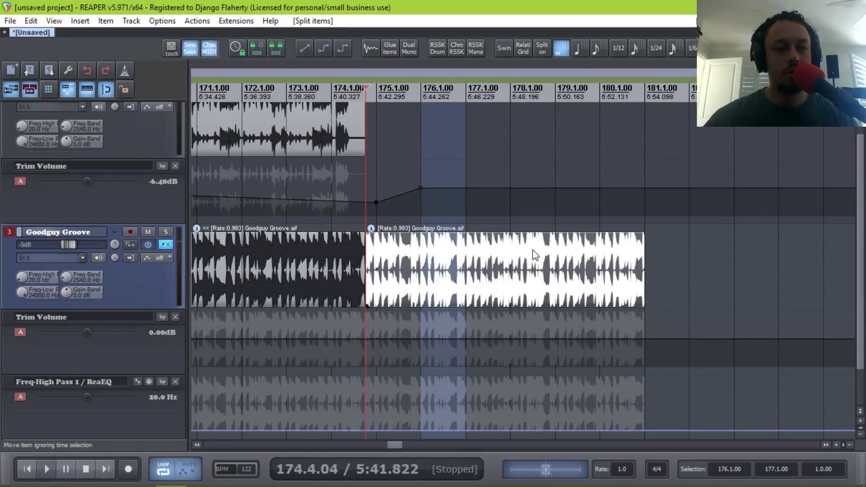
# Split Goodguy Groove at the transient just before bar 179 and clear the time selection.
pyautogui.press('space')
pyautogui.scroll(5, 542, 293)
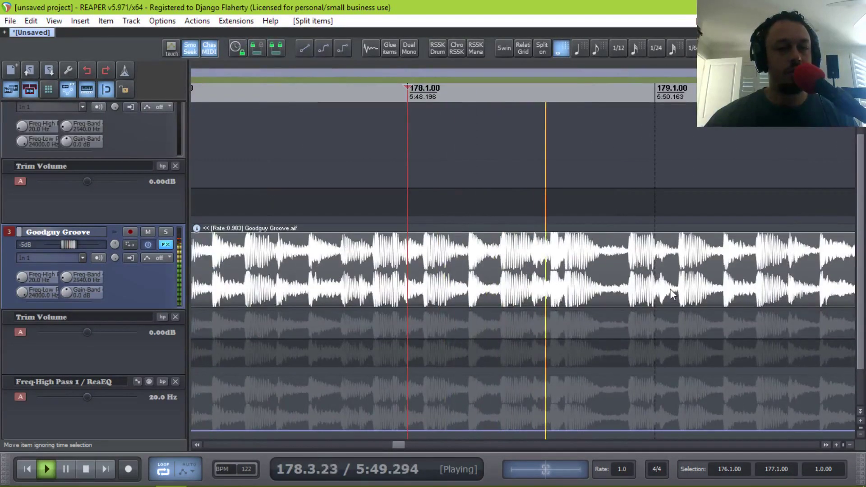
pyautogui.press('Right')
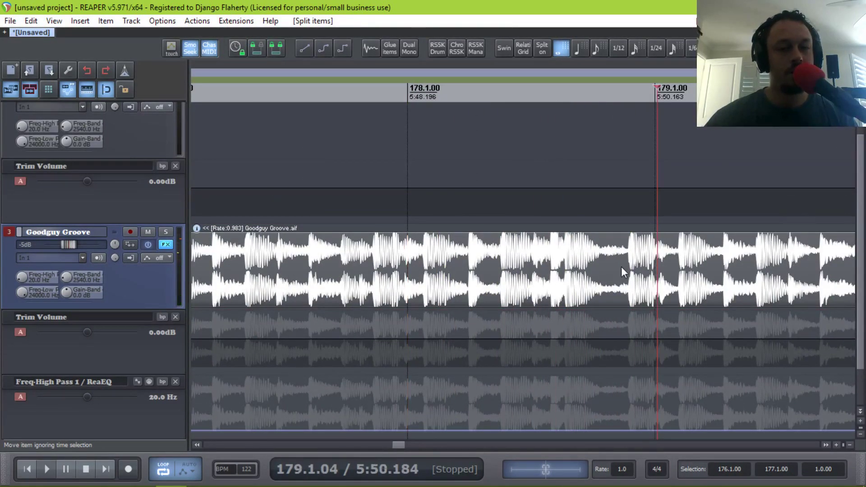
pyautogui.click(614, 263)
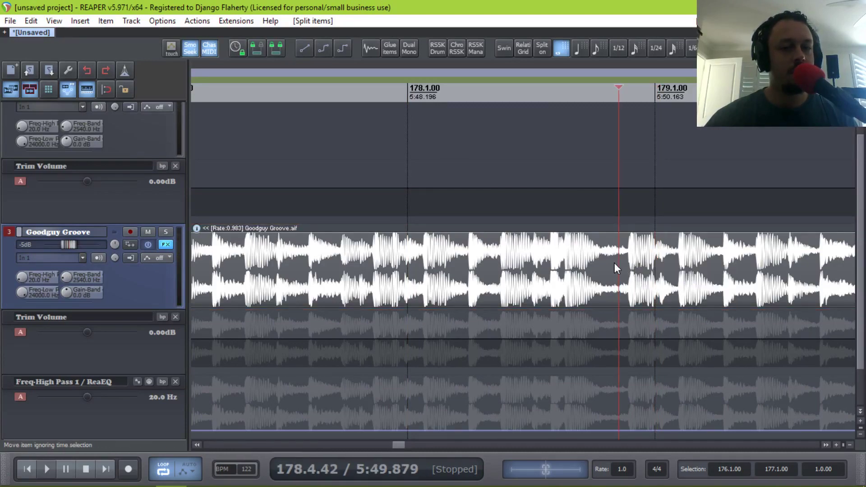
pyautogui.scroll(3, 616, 264)
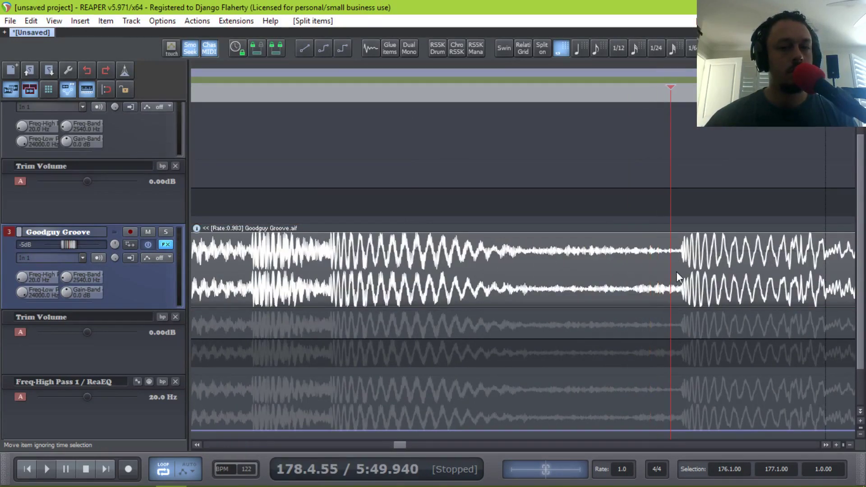
pyautogui.press('Tab')
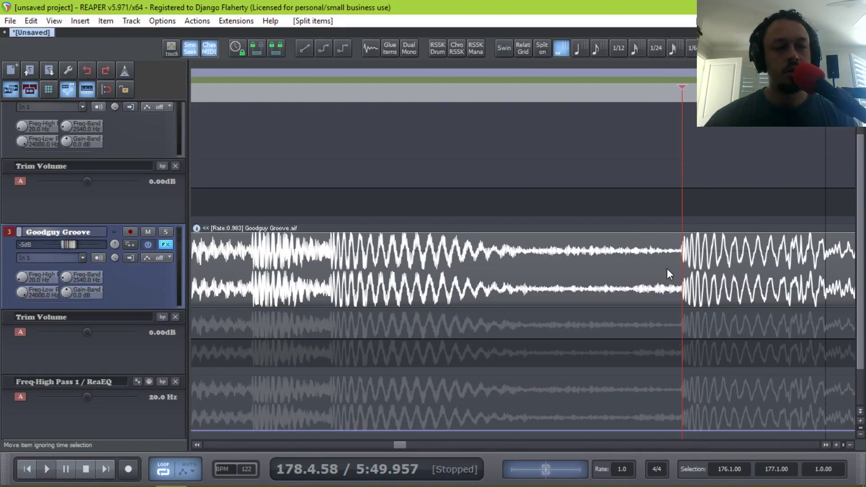
pyautogui.scroll(-4, 665, 269)
pyautogui.click(579, 274)
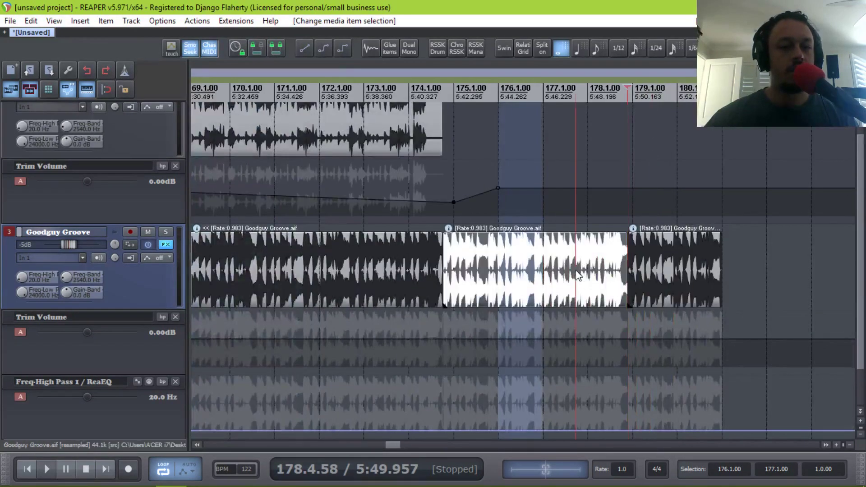
pyautogui.press('Escape')
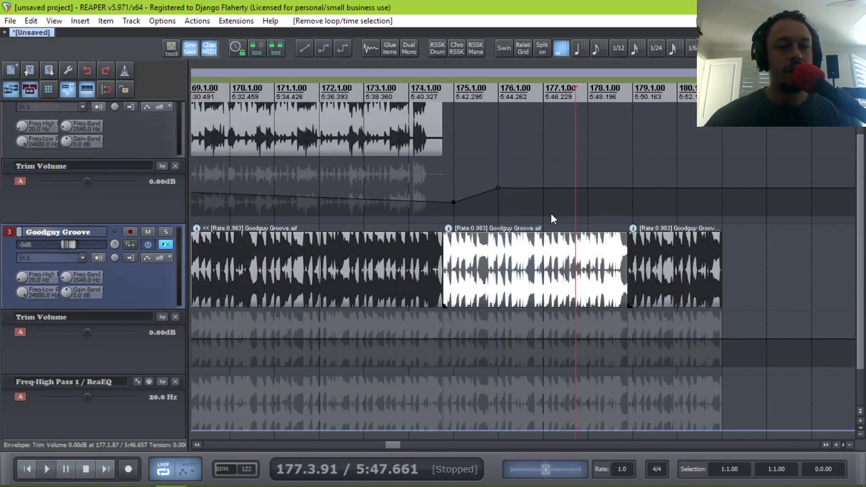
# Change the middle slice's playback rate from 0.983 to 0.9895 in Media Item Properties.
pyautogui.doubleClick(472, 264)
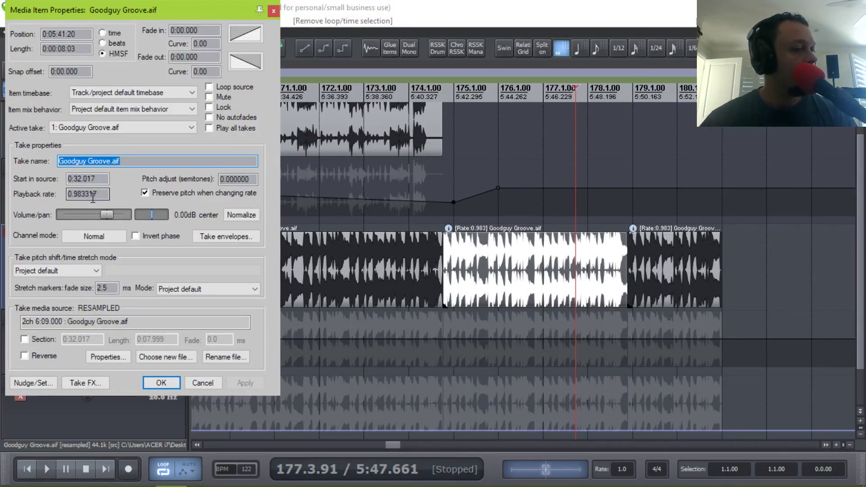
pyautogui.moveTo(77, 194); pyautogui.dragTo(104, 196)
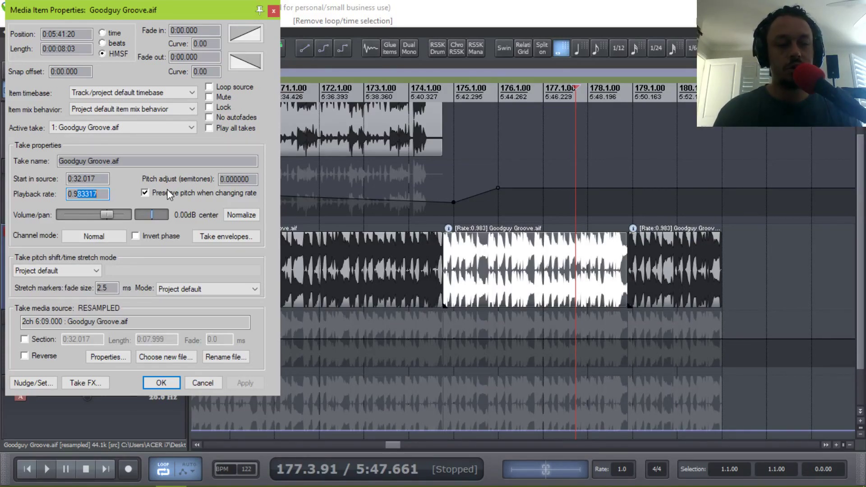
pyautogui.write('8')
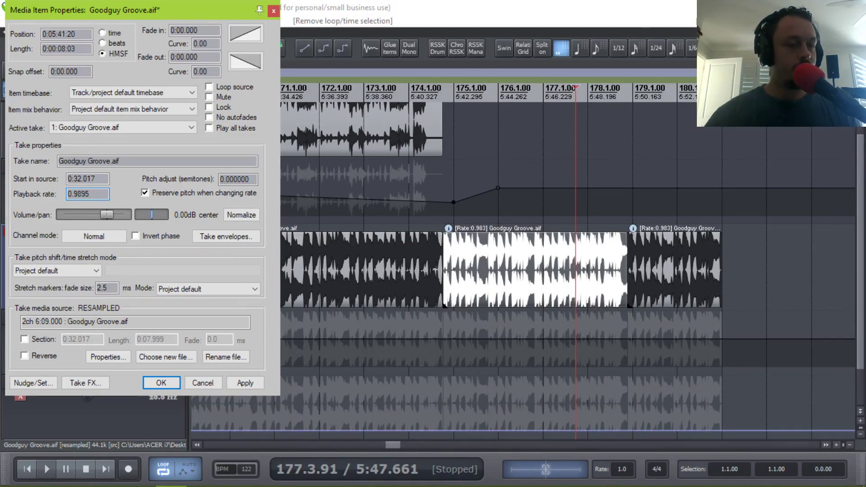
pyautogui.click(169, 384)
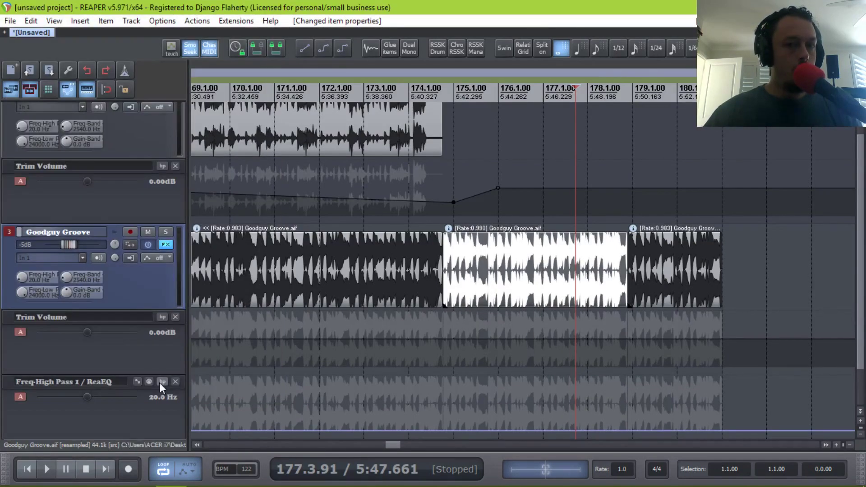
# Play back from the first Goodguy Groove slice to check the sped-up middle slice.
pyautogui.scroll(3, 525, 239)
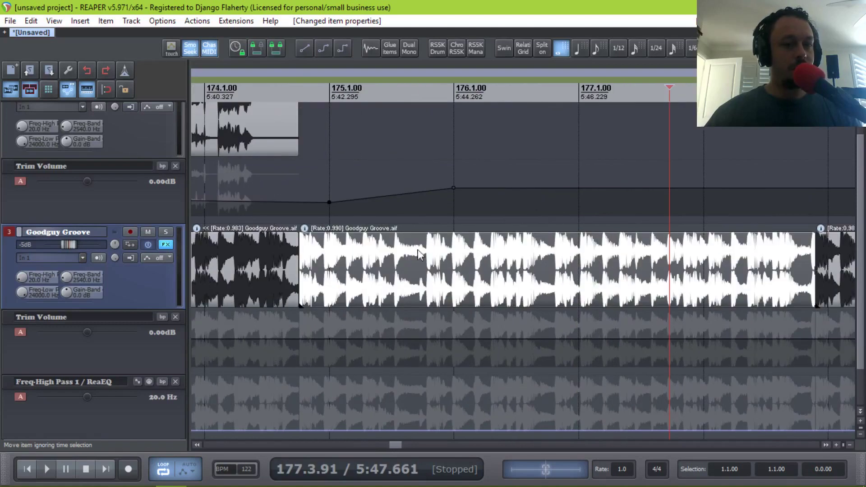
pyautogui.click(194, 258)
pyautogui.press('space')
pyautogui.scroll(-3, 373, 267)
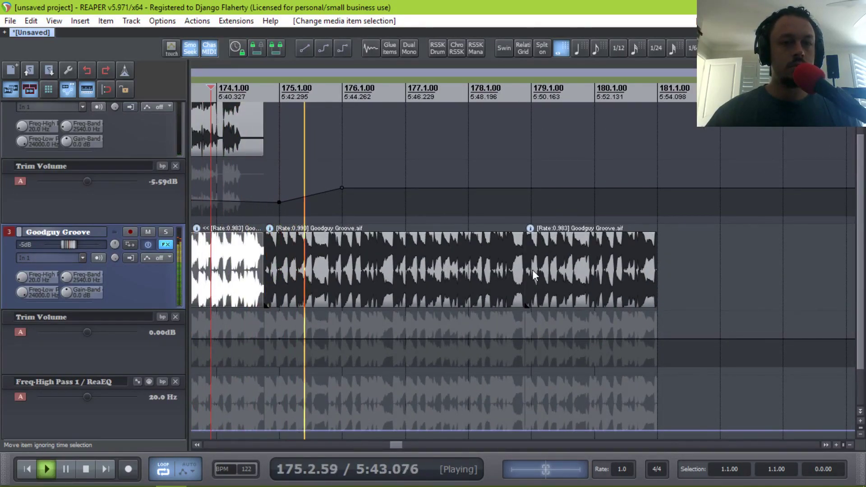
pyautogui.scroll(4, 537, 270)
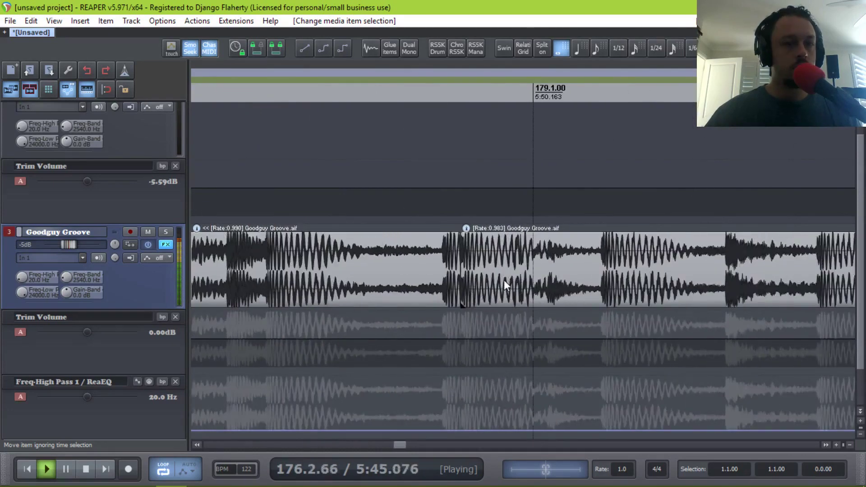
pyautogui.scroll(2, 504, 280)
pyautogui.press('space')
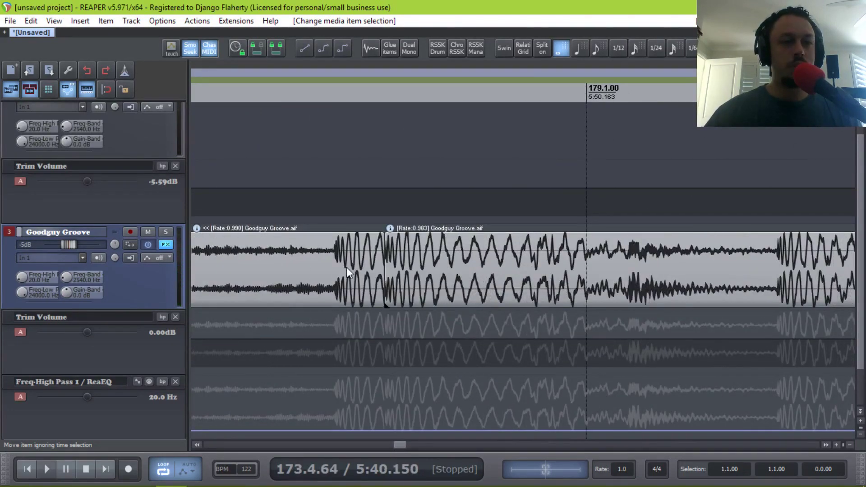
# Trim the middle slice at the transient near bar 179 and slide the last slice to 178.4.49.
pyautogui.click(430, 267)
pyautogui.click(321, 265)
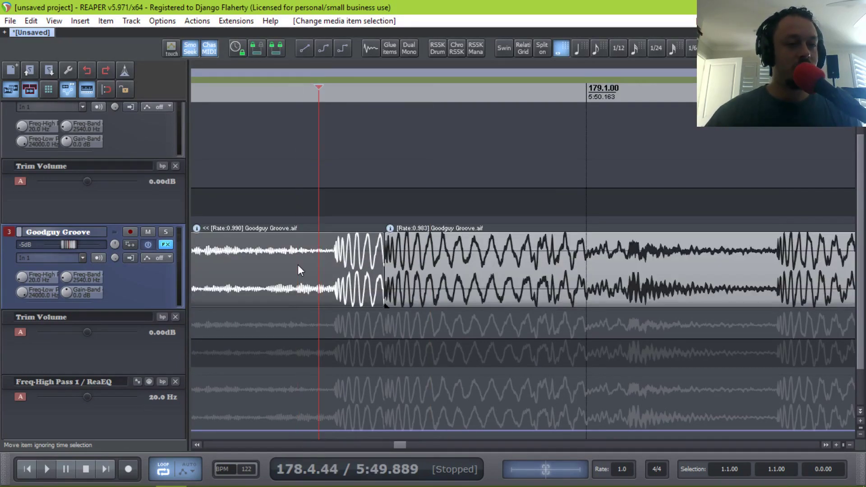
pyautogui.press('Tab')
pyautogui.hotkey('alt', ']')
pyautogui.moveTo(471, 271); pyautogui.dragTo(426, 274)
pyautogui.scroll(-10, 345, 279)
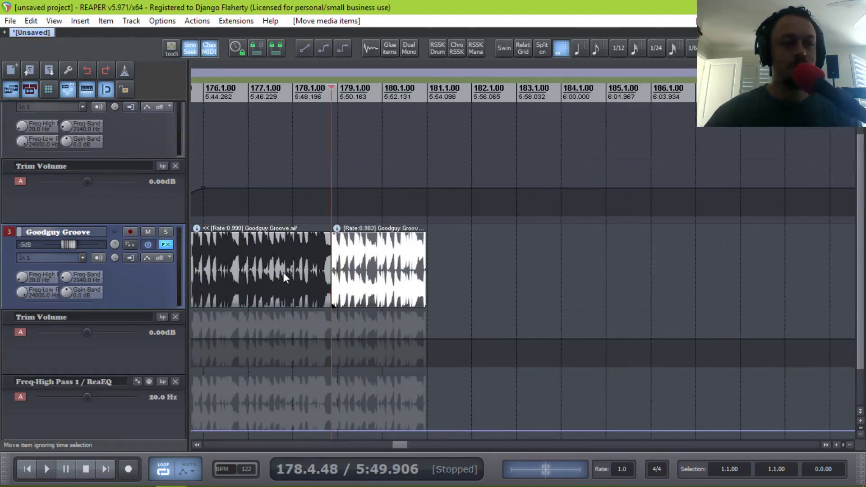
# Set the last Goodguy Groove slice's playback rate to 1.00 and play it back.
pyautogui.scroll(-3, 283, 272)
pyautogui.doubleClick(334, 266)
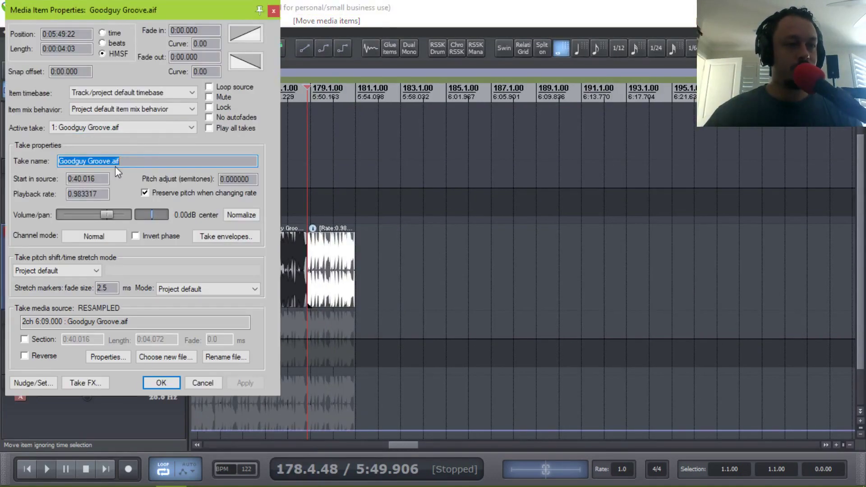
pyautogui.click(96, 195)
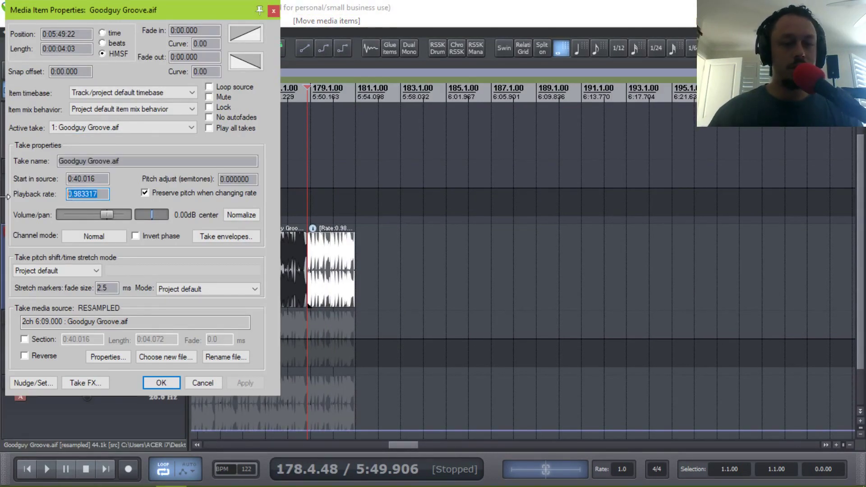
pyautogui.write('1.00')
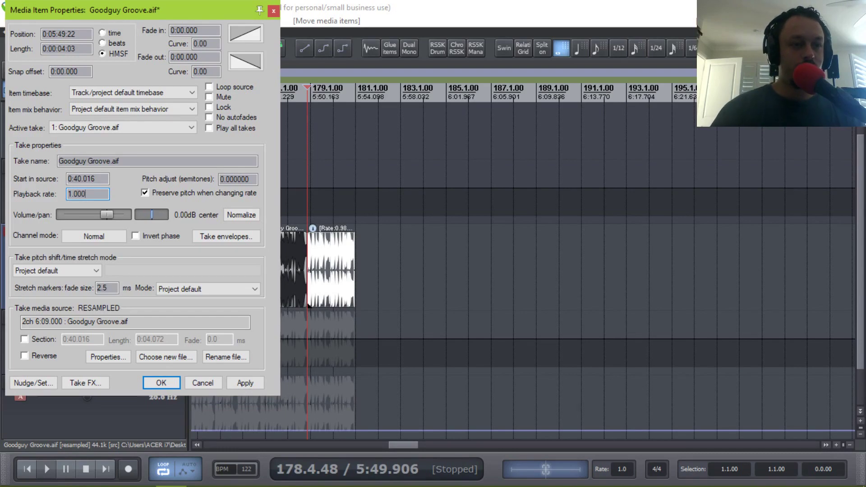
pyautogui.click(164, 382)
pyautogui.press('space')
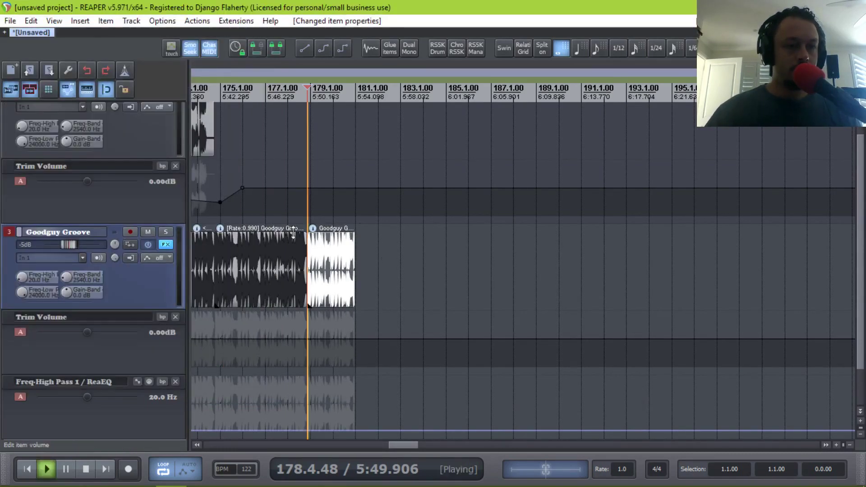
# Audition the mix from the first Goodguy Groove slice and from bar 172.
pyautogui.scroll(3, 287, 237)
pyautogui.press('space')
pyautogui.scroll(-4, 291, 268)
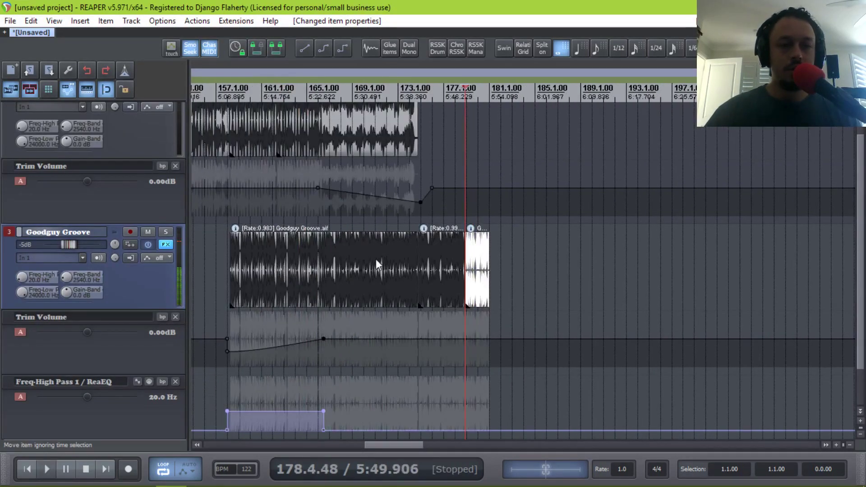
pyautogui.click(354, 261)
pyautogui.press('space')
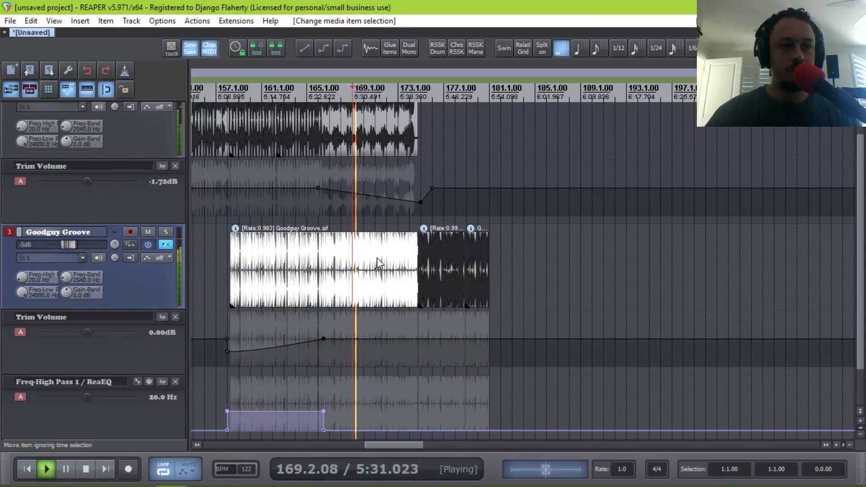
pyautogui.hscroll(2, 378, 262)
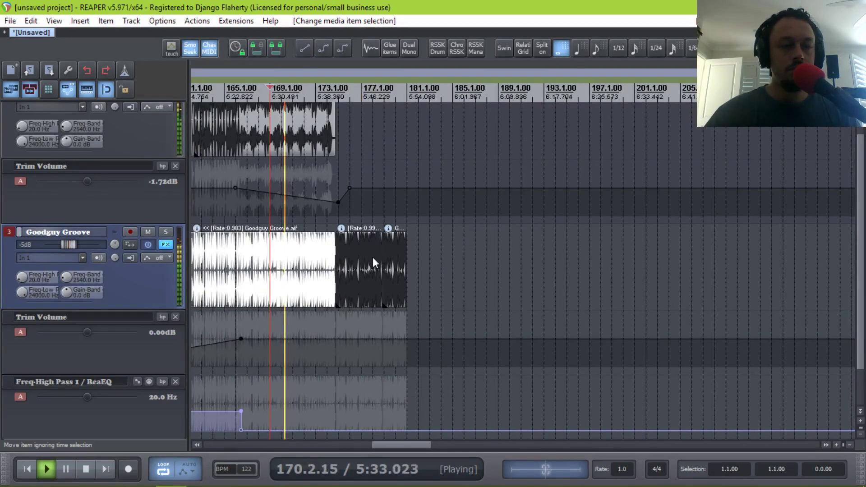
pyautogui.press('space')
pyautogui.press('space')
pyautogui.click(307, 268)
# Extend the last Goodguy Groove item to about bar 186 and stop playback.
pyautogui.scroll(4, 327, 270)
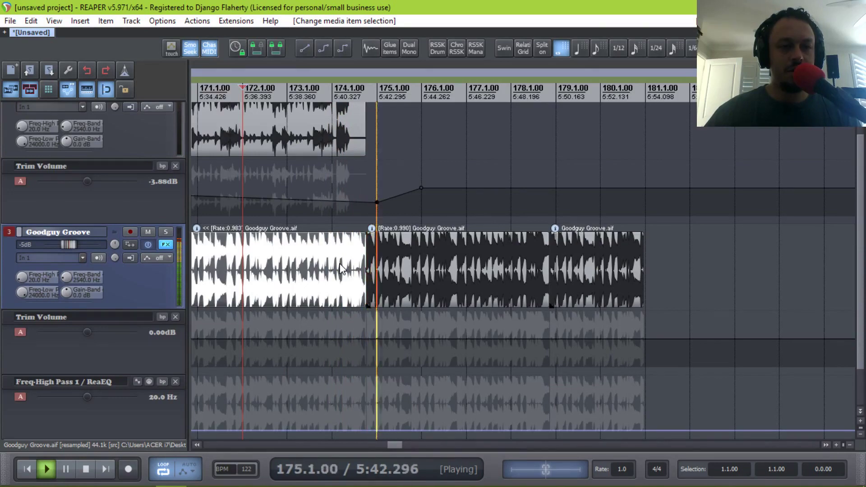
pyautogui.hscroll(3, 340, 268)
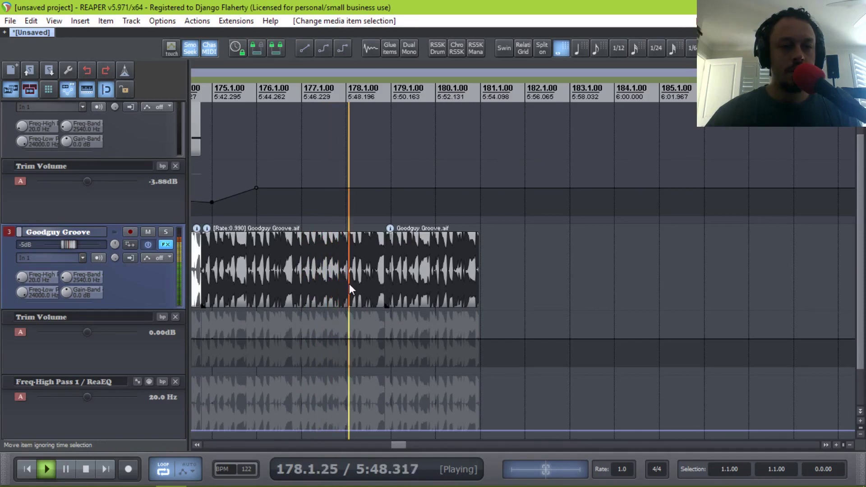
pyautogui.moveTo(478, 276); pyautogui.dragTo(744, 280)
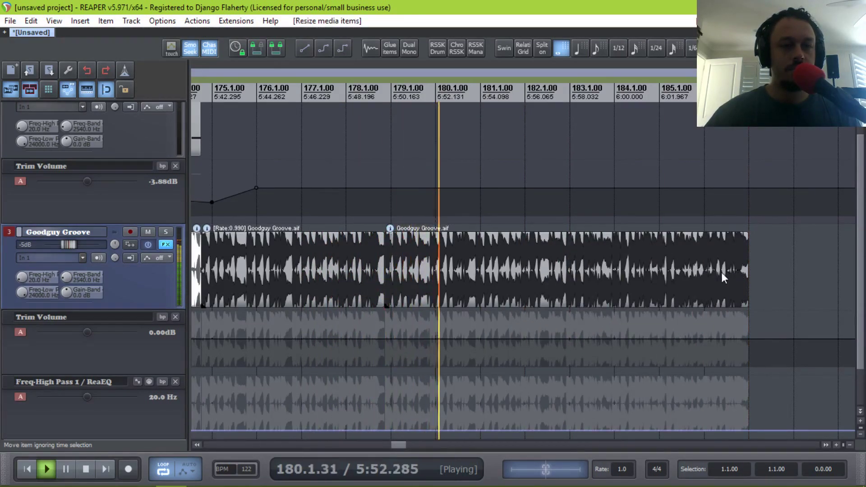
pyautogui.press('space')
pyautogui.scroll(-3, 616, 277)
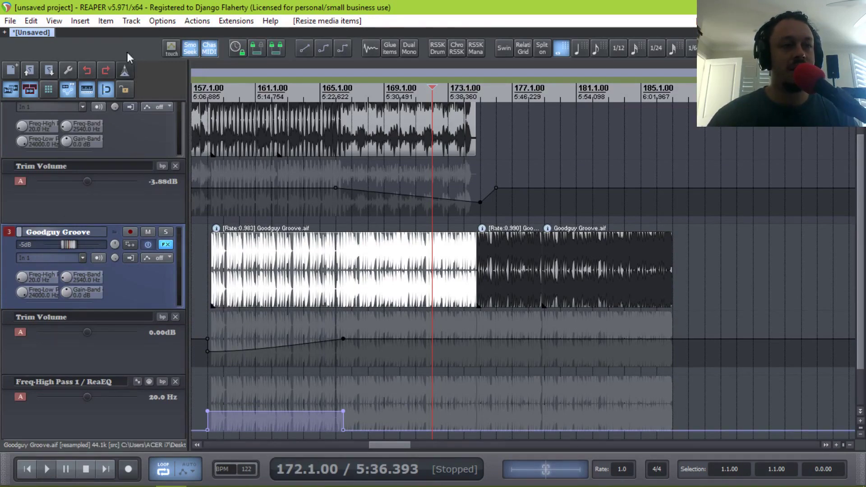
pyautogui.scroll(1, 132, 137)
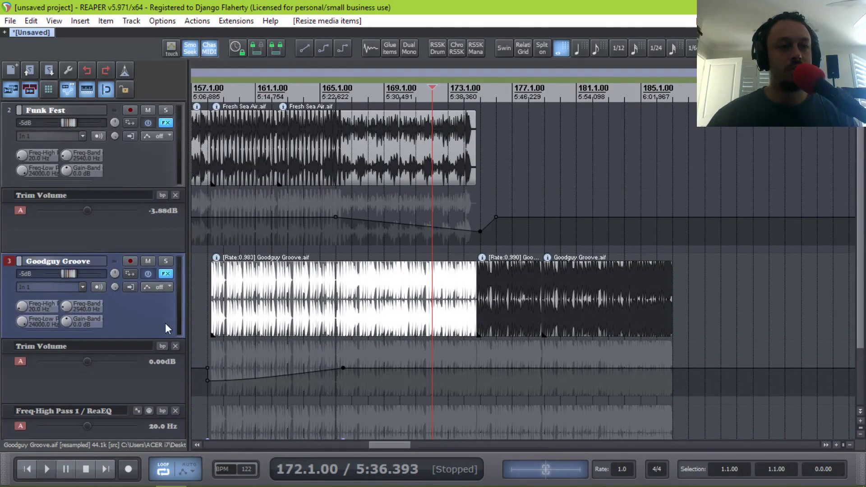
pyautogui.scroll(-5, 469, 299)
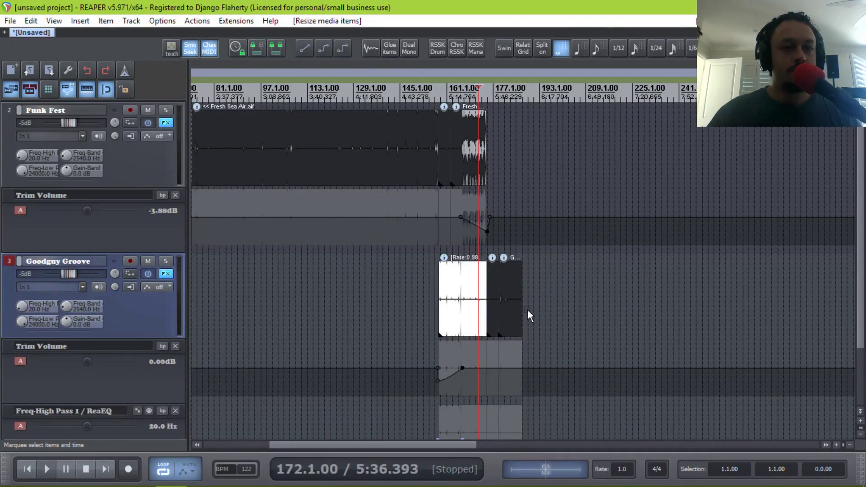
pyautogui.scroll(-5, 527, 315)
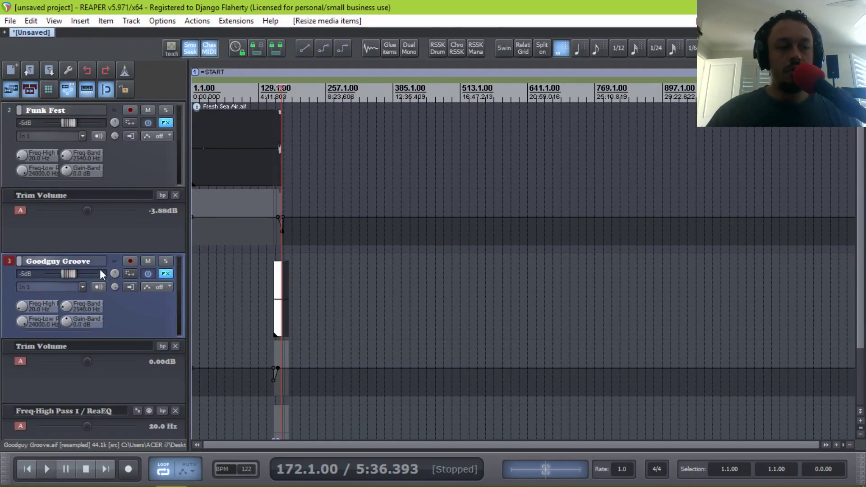
# Delete all the Goodguy Groove items.
pyautogui.moveTo(396, 147); pyautogui.dragTo(237, 298)
pyautogui.press('Delete')
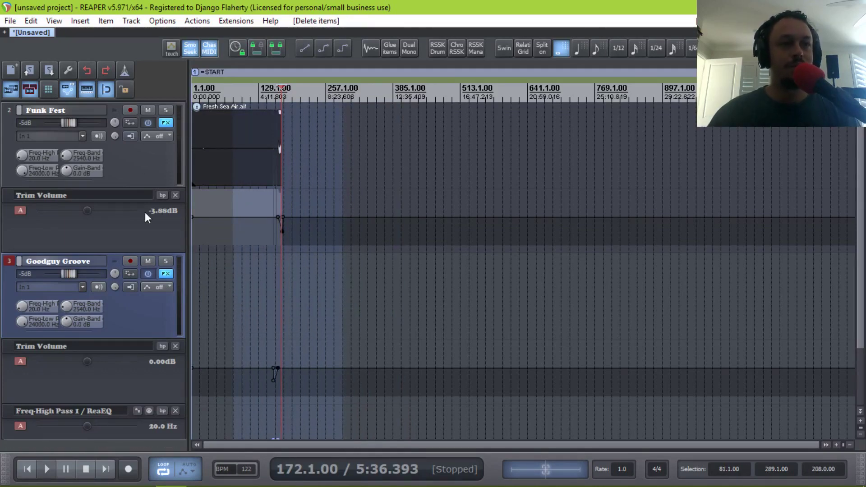
pyautogui.scroll(5, 268, 321)
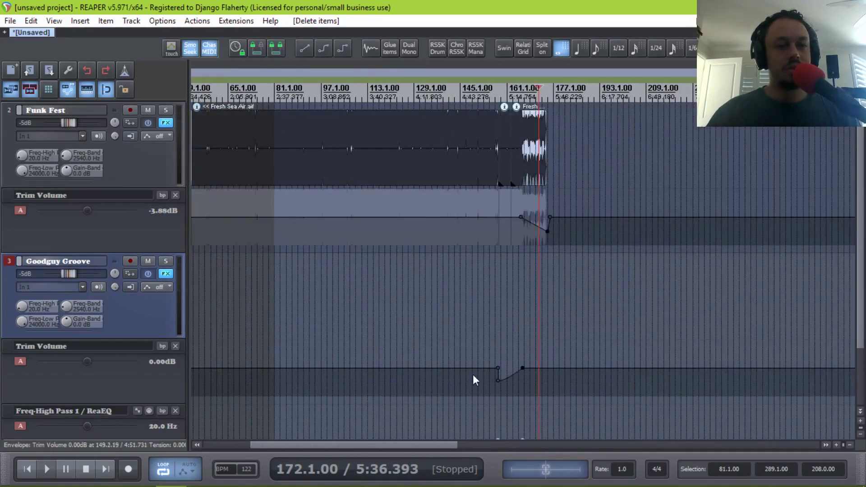
# Clear the points from the Goodguy Groove volume and high-pass lanes and Funk Fest's volume lane.
pyautogui.moveTo(480, 356); pyautogui.dragTo(544, 392)
pyautogui.click(119, 366)
pyautogui.scroll(-2, 99, 343)
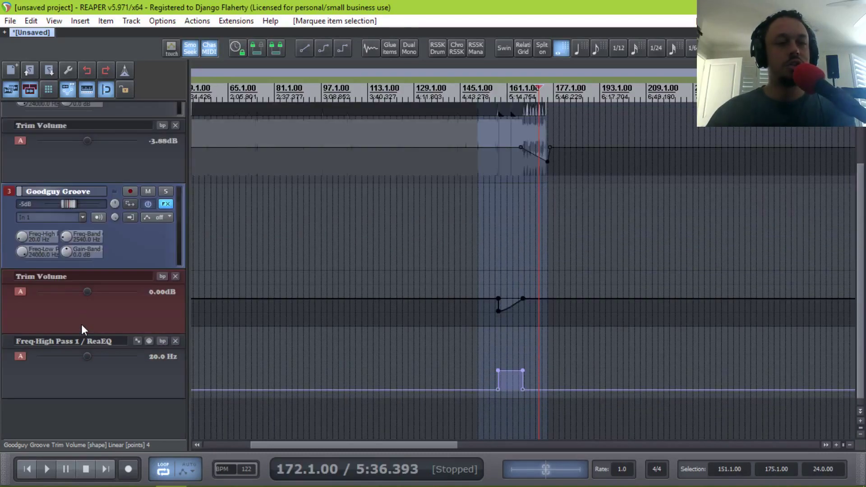
pyautogui.press('Delete')
pyautogui.moveTo(491, 357); pyautogui.dragTo(579, 407)
pyautogui.press('Delete')
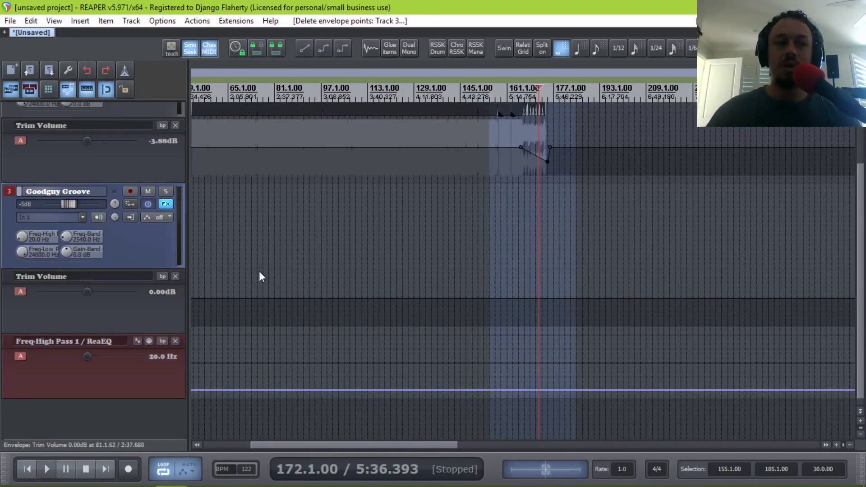
pyautogui.scroll(2, 45, 251)
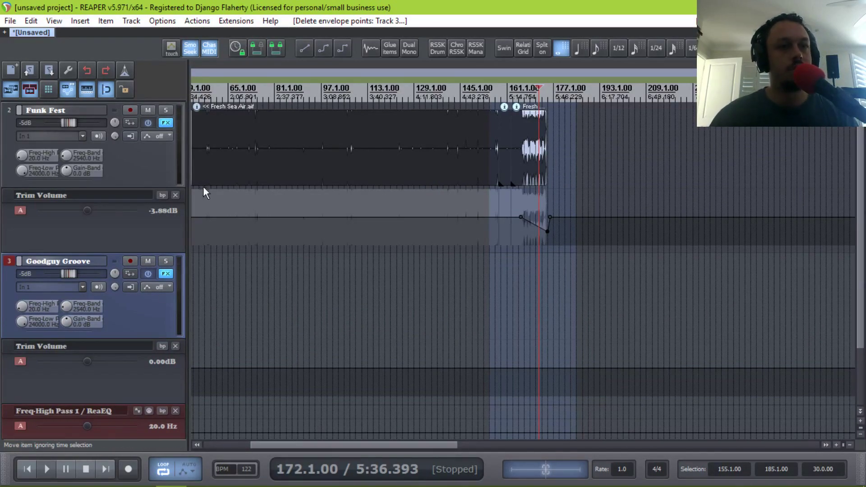
pyautogui.click(504, 203)
pyautogui.press('Delete')
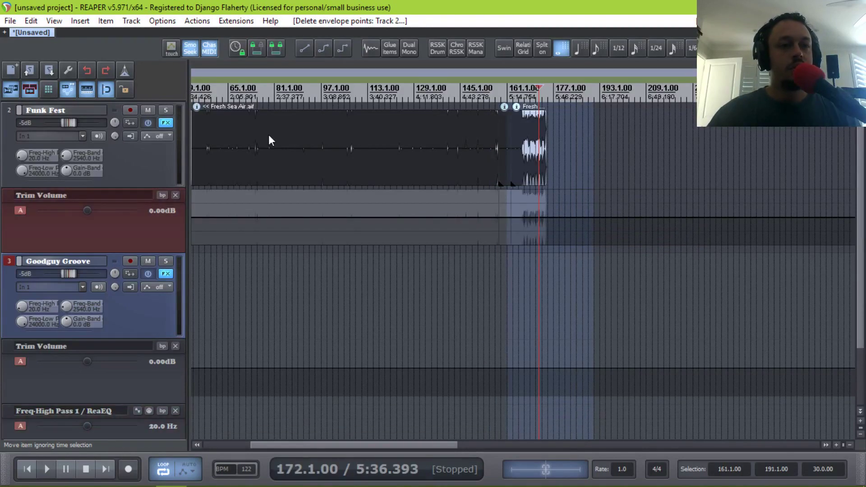
# Split the Fresh Sea Air item just after bar 5 and delete the part after the split.
pyautogui.scroll(3, 269, 133)
pyautogui.scroll(5, 202, 145)
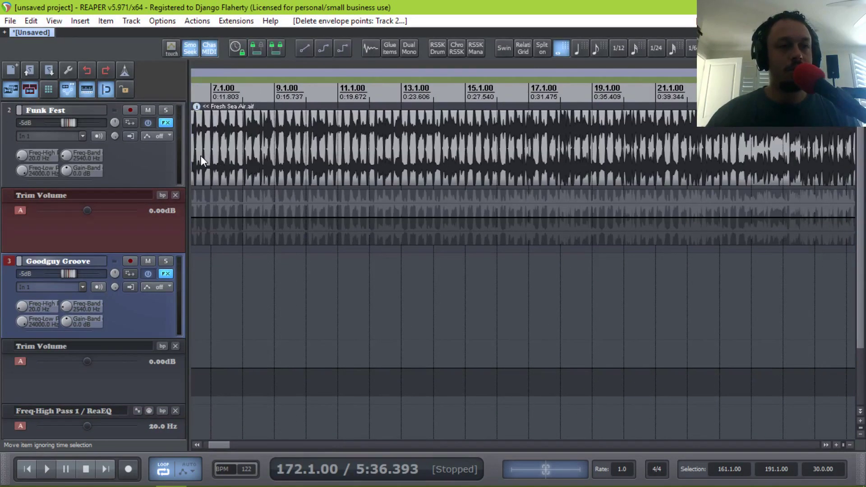
pyautogui.hscroll(-3, 190, 116)
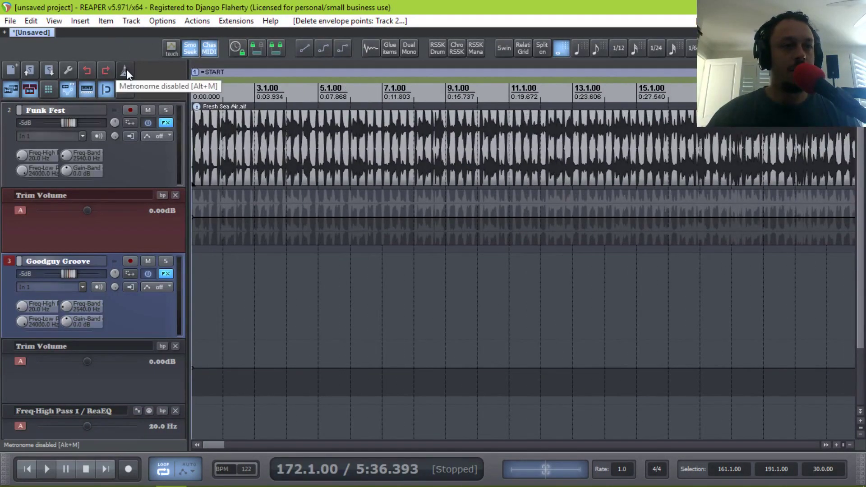
pyautogui.scroll(3, 237, 163)
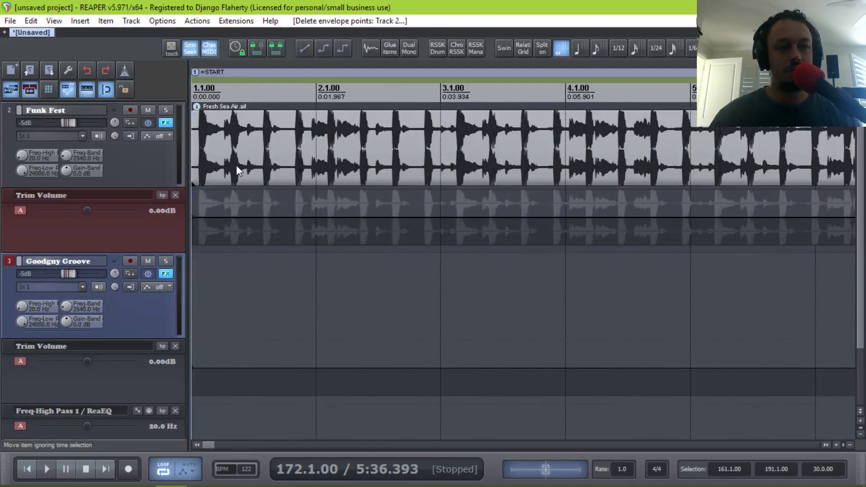
pyautogui.press('Home')
pyautogui.press('space')
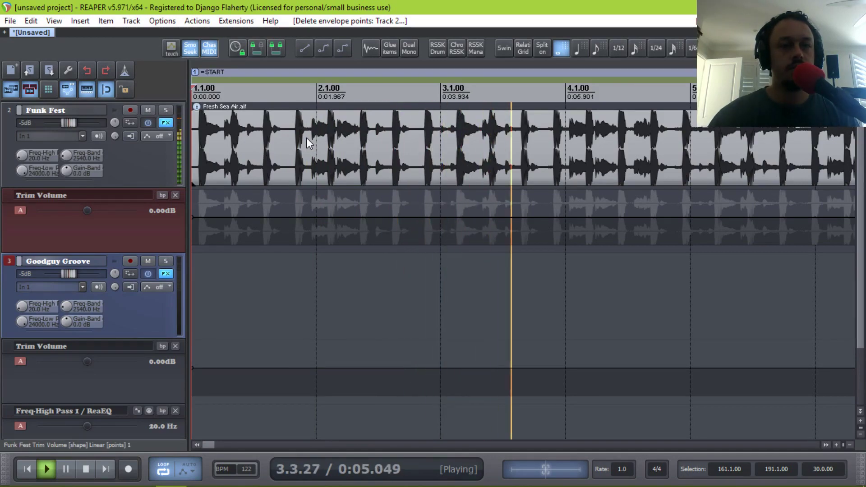
pyautogui.hscroll(3, 548, 104)
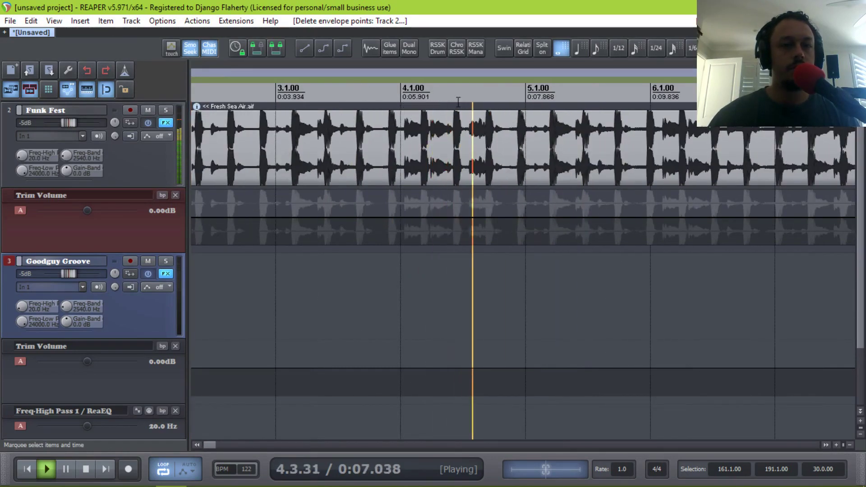
pyautogui.scroll(5, 566, 168)
pyautogui.click(618, 139)
pyautogui.press('space')
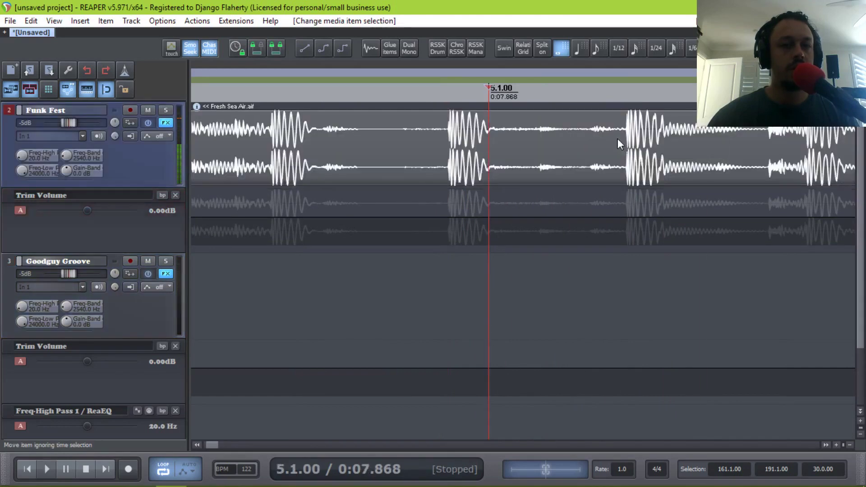
pyautogui.click(619, 140)
pyautogui.scroll(3, 620, 140)
pyautogui.press('s')
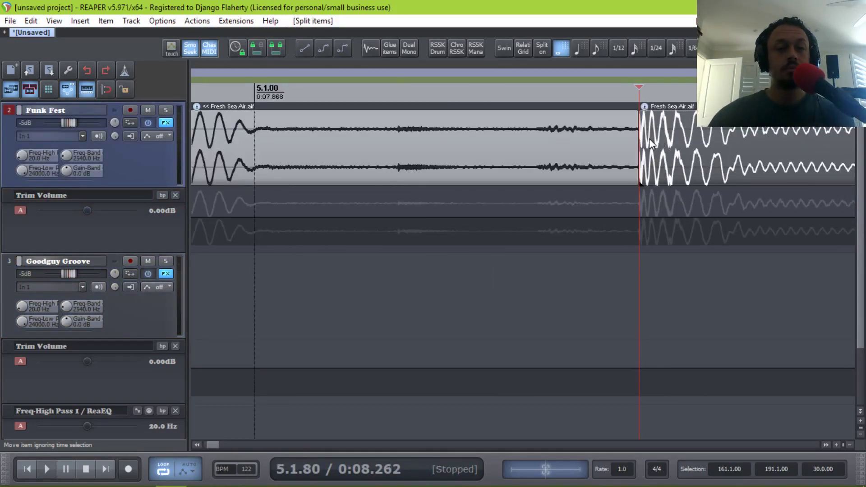
pyautogui.scroll(-3, 649, 139)
pyautogui.press('Delete')
# Trim the item's silent lead-in to its first transient and move it to 1.1.00.
pyautogui.scroll(-3, 410, 170)
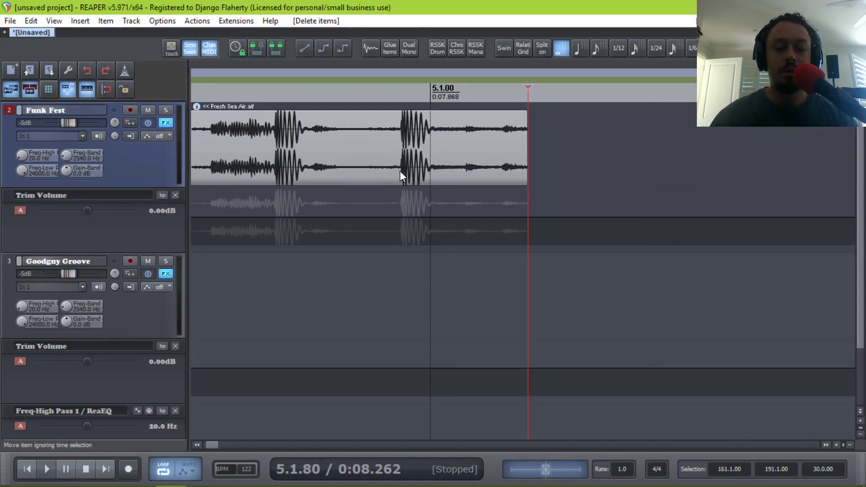
pyautogui.press('Home')
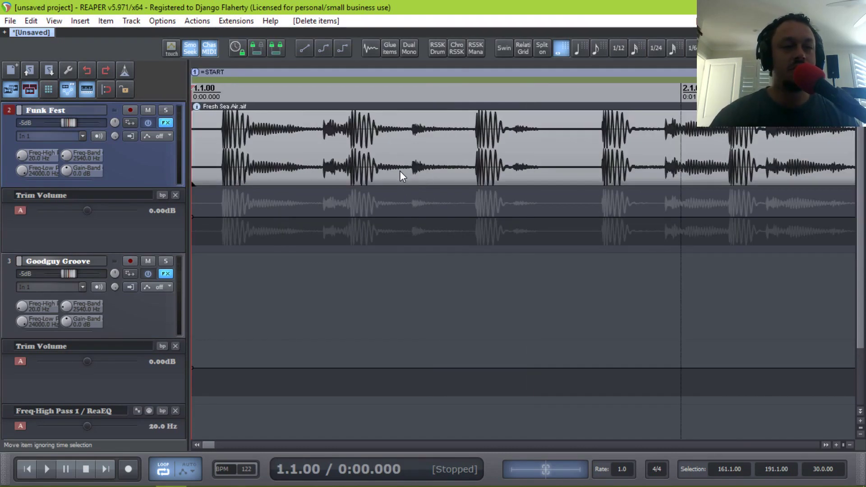
pyautogui.scroll(3, 209, 137)
pyautogui.click(206, 134)
pyautogui.press('Tab')
pyautogui.hotkey('alt', 'shift', '[')
pyautogui.scroll(-3, 238, 130)
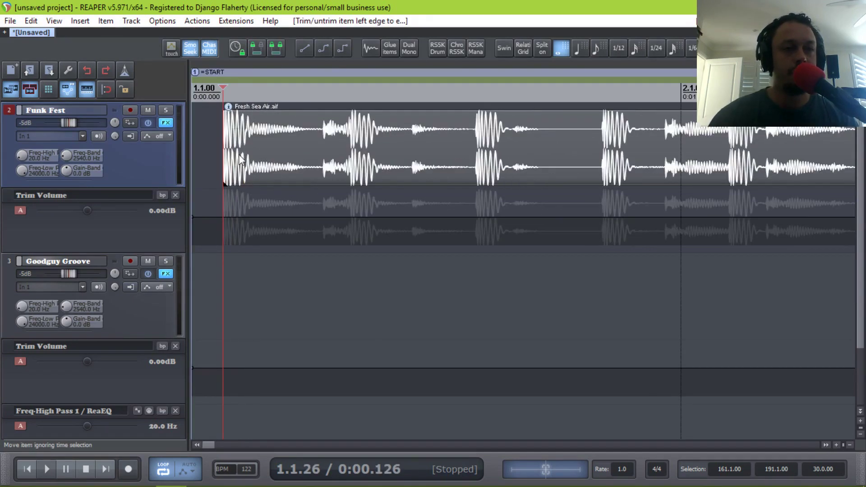
pyautogui.scroll(2, 231, 159)
pyautogui.scroll(2, 259, 177)
pyautogui.scroll(-1, 316, 167)
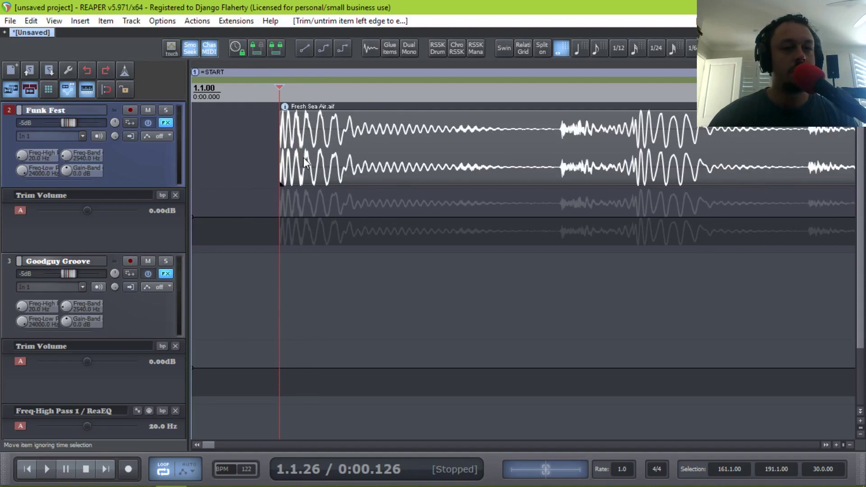
pyautogui.moveTo(316, 164); pyautogui.dragTo(243, 168)
pyautogui.scroll(-4, 300, 161)
# Audition the clip, raise the metronome's secondary beat gain to +2.30dB, and play with the click.
pyautogui.press('Home')
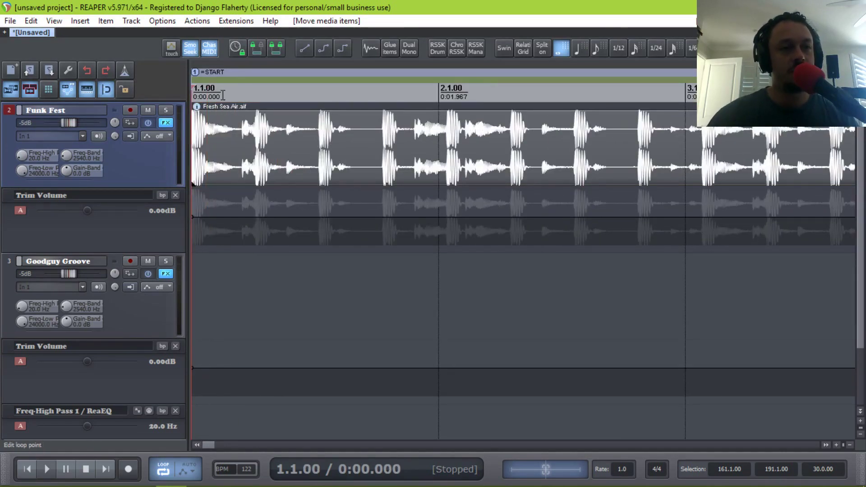
pyautogui.press('space')
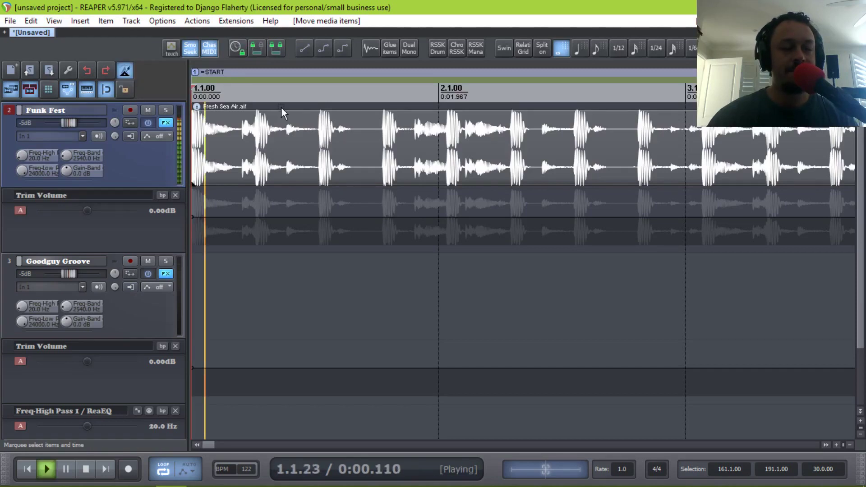
pyautogui.press('space')
pyautogui.rightClick(128, 71)
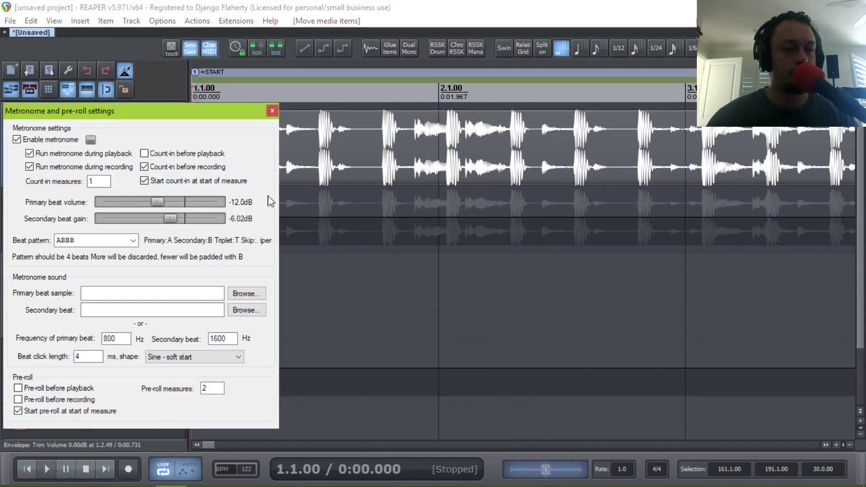
pyautogui.moveTo(182, 217); pyautogui.dragTo(192, 218)
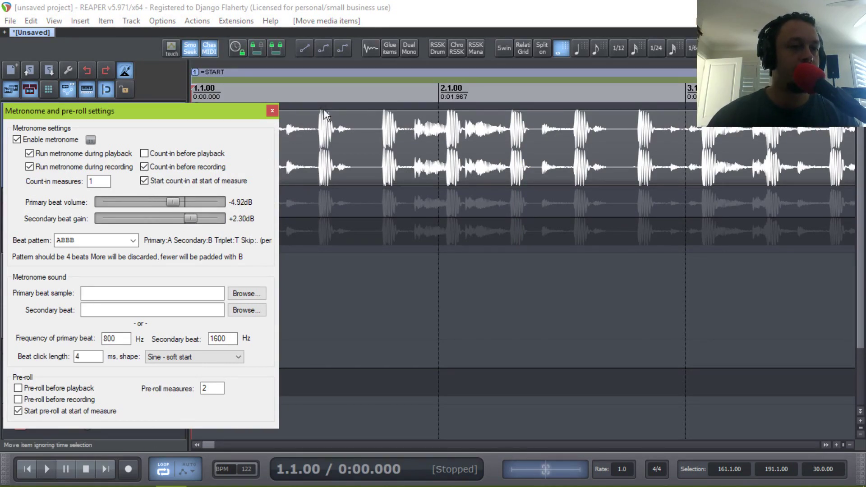
pyautogui.click(272, 110)
pyautogui.press('space')
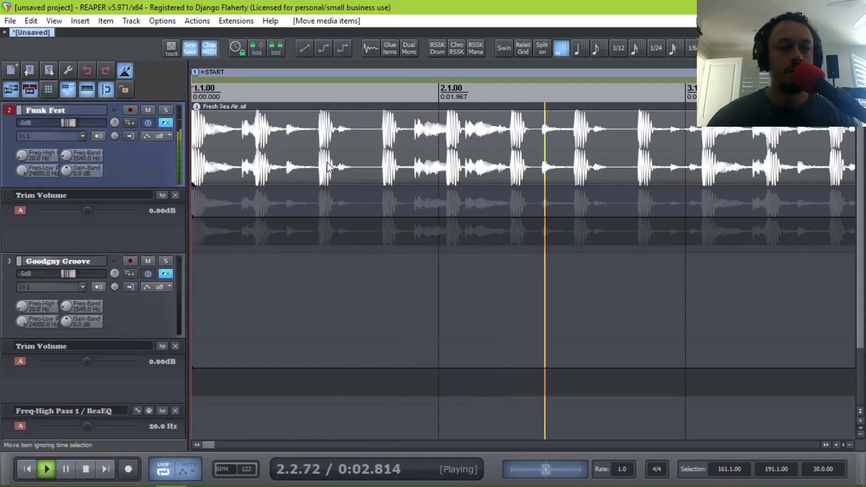
pyautogui.scroll(-2, 316, 147)
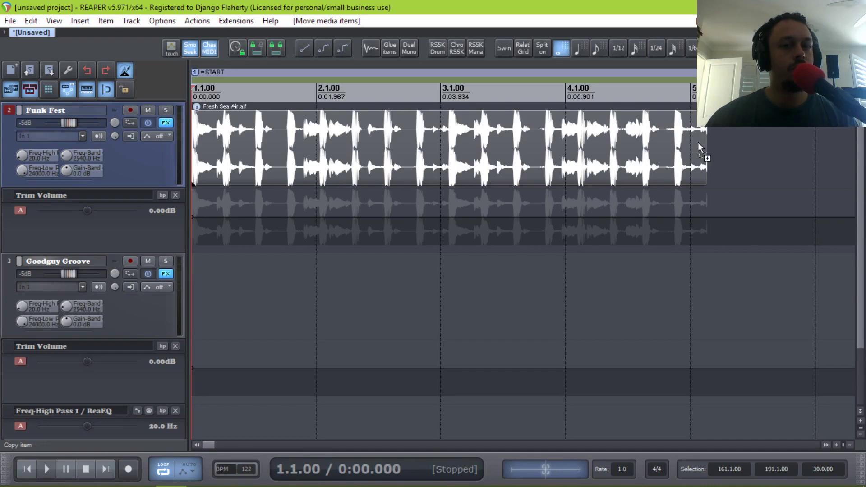
# Stretch Fresh Sea Air's end to 5.1.00 at rate 1.034 and audition it from the start.
pyautogui.scroll(5, 695, 142)
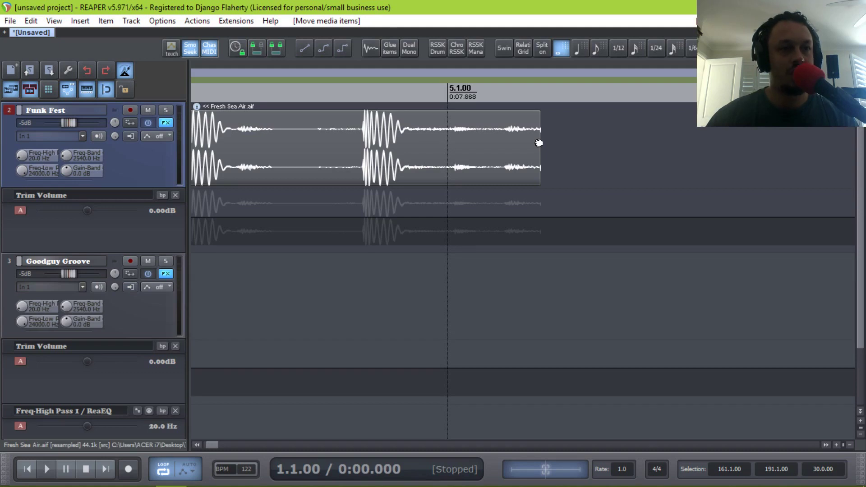
pyautogui.moveTo(539, 143); pyautogui.dragTo(526, 155)
pyautogui.scroll(-2, 526, 155)
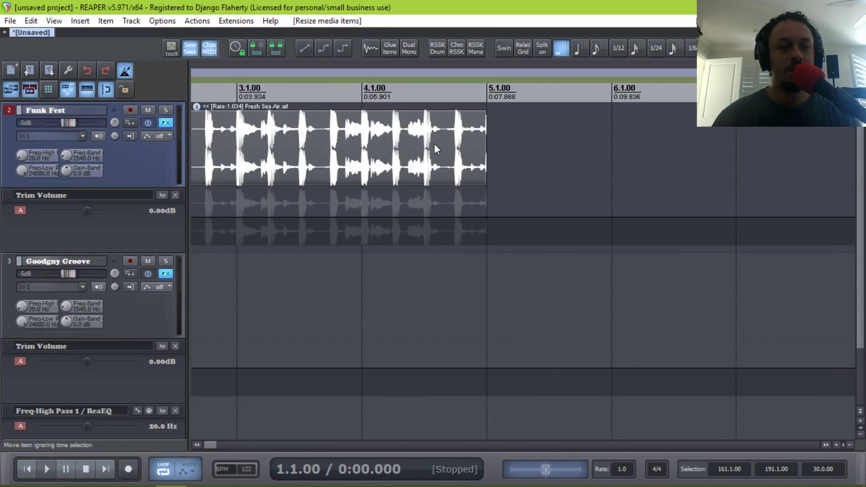
pyautogui.press('Home')
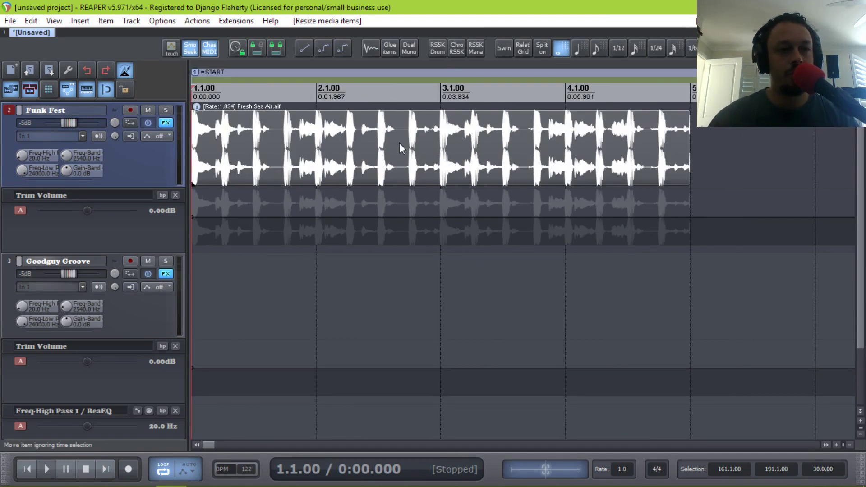
pyautogui.press('space')
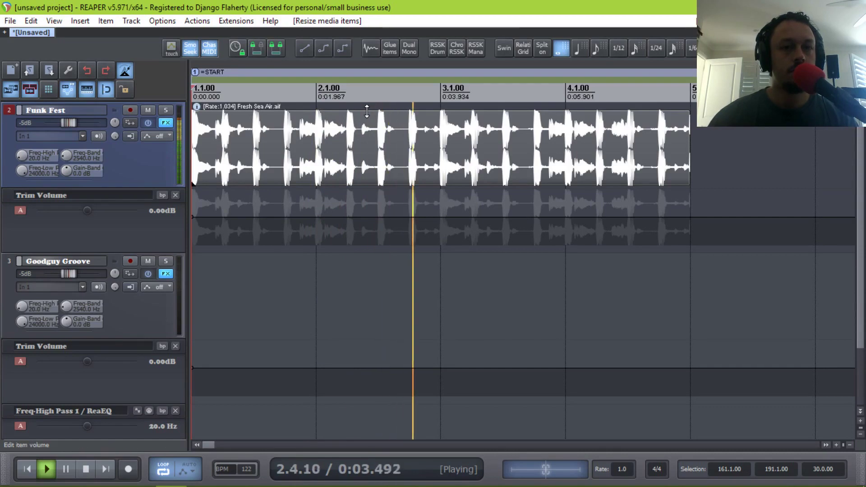
pyautogui.hscroll(3, 367, 111)
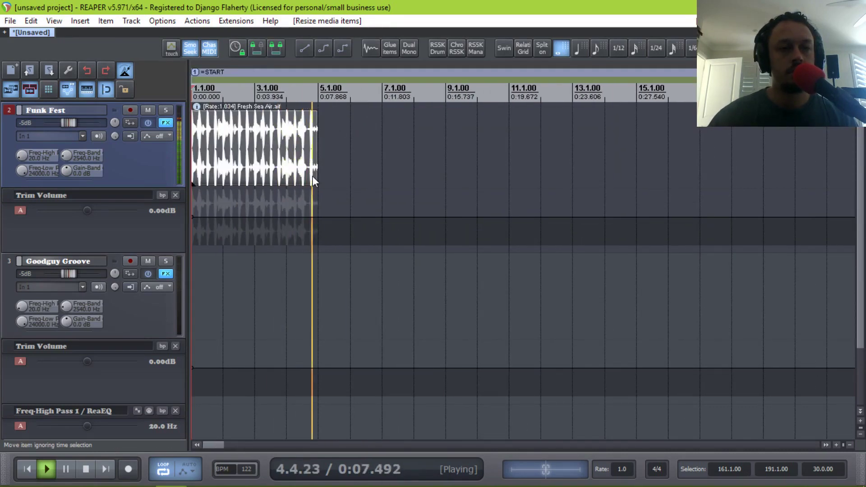
pyautogui.press('space')
# Extend Fresh Sea Air far to the right, deleting the extra items between bars 150 and 188.
pyautogui.scroll(-3, 264, 163)
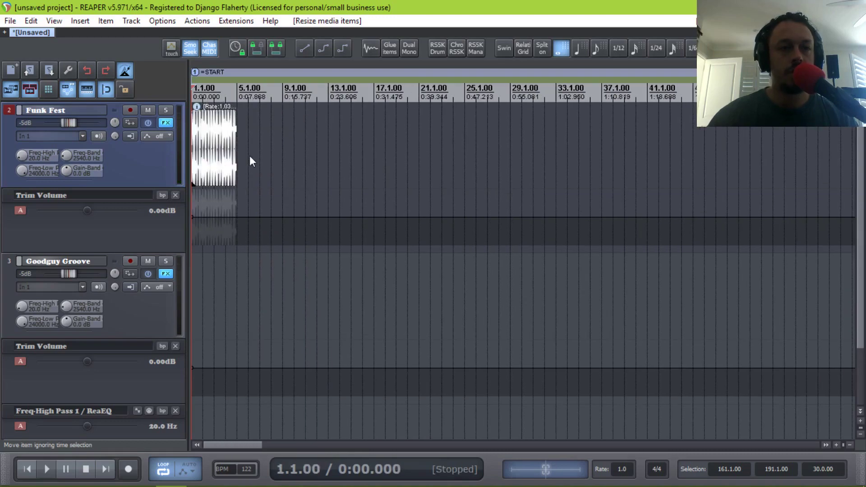
pyautogui.moveTo(234, 156); pyautogui.dragTo(783, 151)
pyautogui.scroll(-3, 463, 104)
pyautogui.hscroll(2, 293, 111)
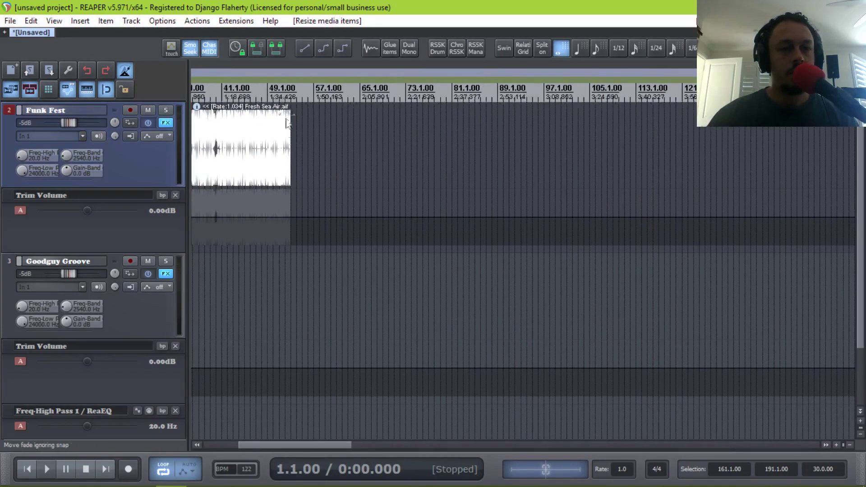
pyautogui.moveTo(292, 148); pyautogui.dragTo(672, 151)
pyautogui.scroll(-3, 595, 158)
pyautogui.scroll(-1, 475, 168)
pyautogui.scroll(4, 451, 152)
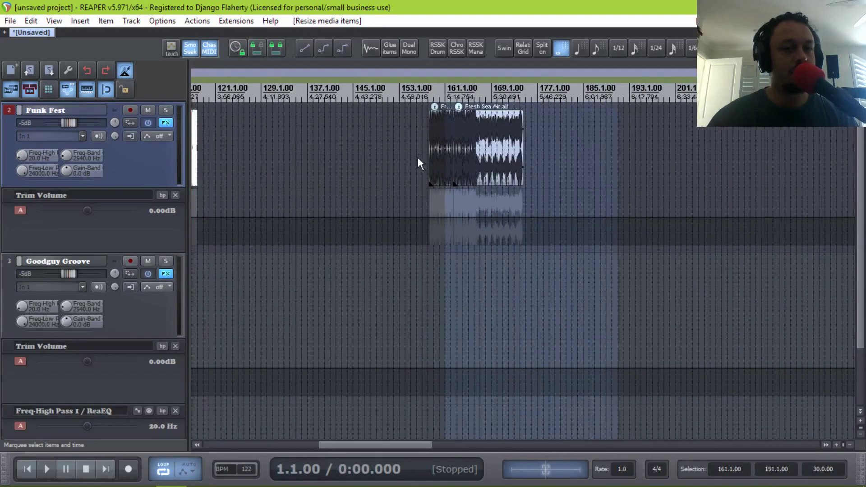
pyautogui.moveTo(600, 180); pyautogui.dragTo(382, 145)
pyautogui.press('Delete')
pyautogui.hscroll(-5, 238, 155)
pyautogui.click(472, 153)
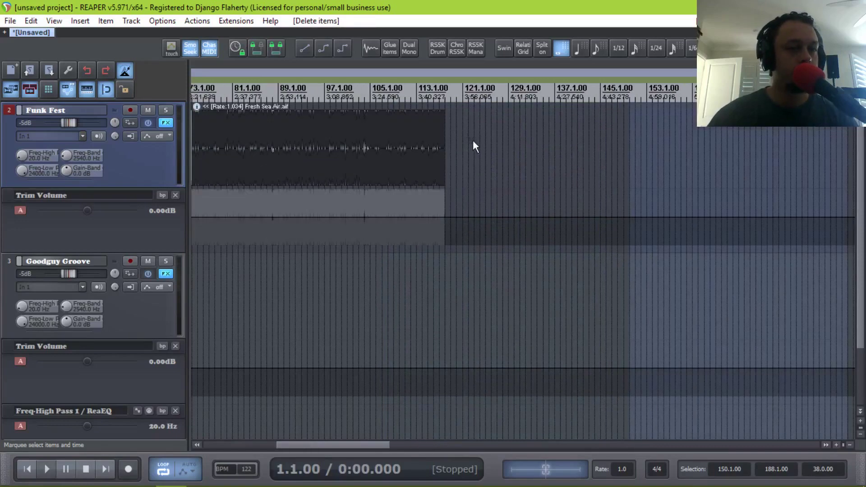
pyautogui.moveTo(448, 159); pyautogui.dragTo(738, 192)
# Audition Fresh Sea Air around the bar 153 tempo change.
pyautogui.hscroll(5, 678, 173)
pyautogui.click(450, 166)
pyautogui.press('space')
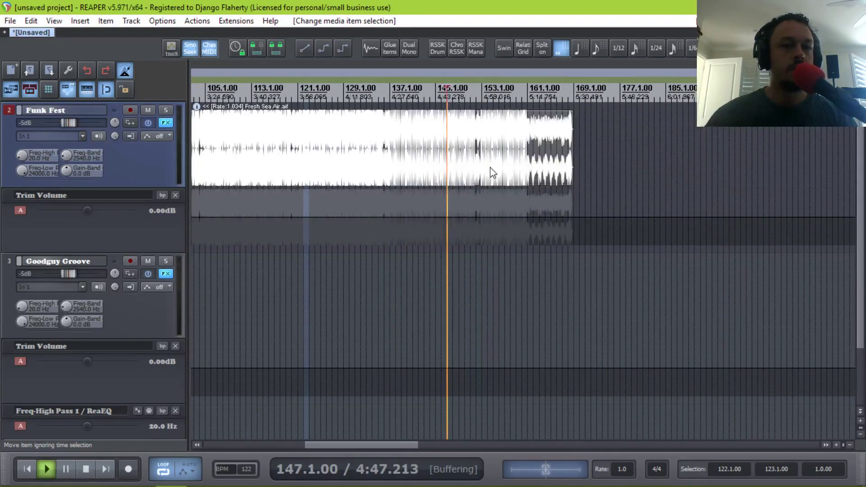
pyautogui.scroll(3, 444, 170)
pyautogui.press('space')
pyautogui.click(465, 171)
pyautogui.press('space')
pyautogui.scroll(8, 464, 172)
pyautogui.press('space')
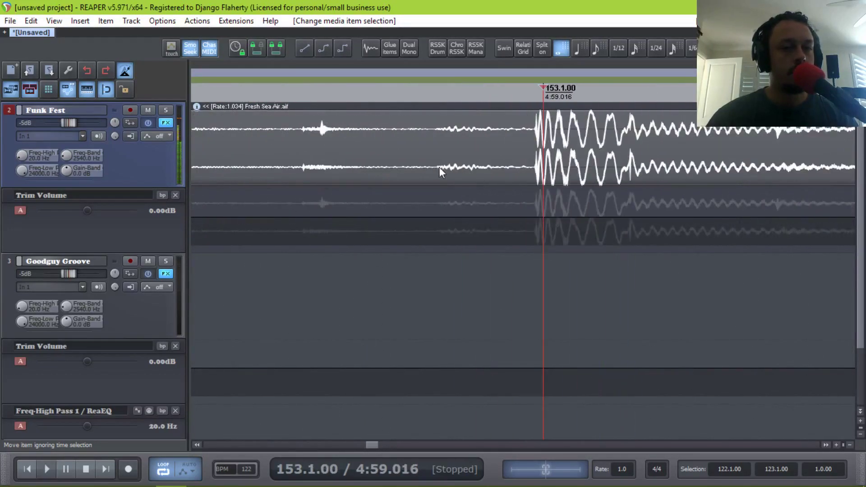
pyautogui.scroll(3, 549, 170)
pyautogui.press('space')
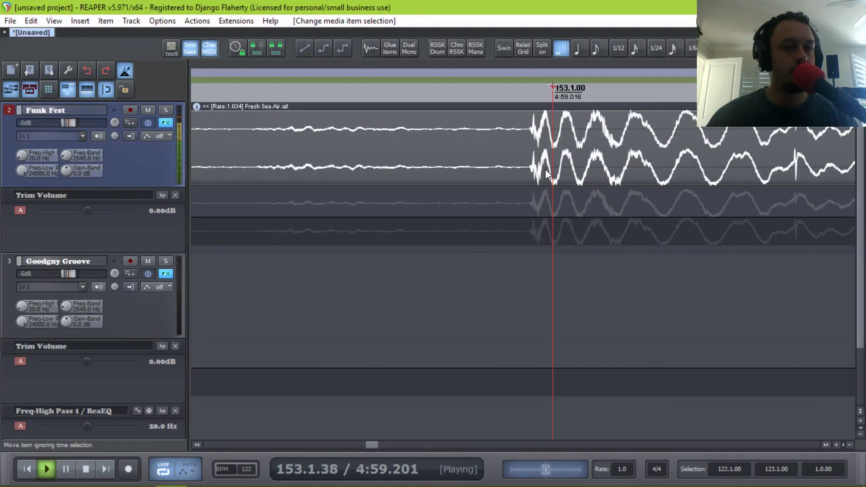
# Split Fresh Sea Air at the transient just before bar 153 and delete the remainder.
pyautogui.click(495, 141)
pyautogui.press('Tab')
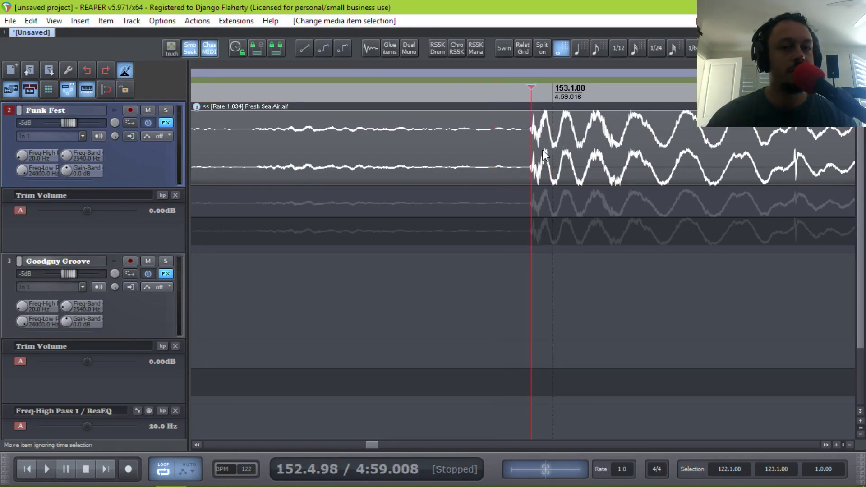
pyautogui.press(']')
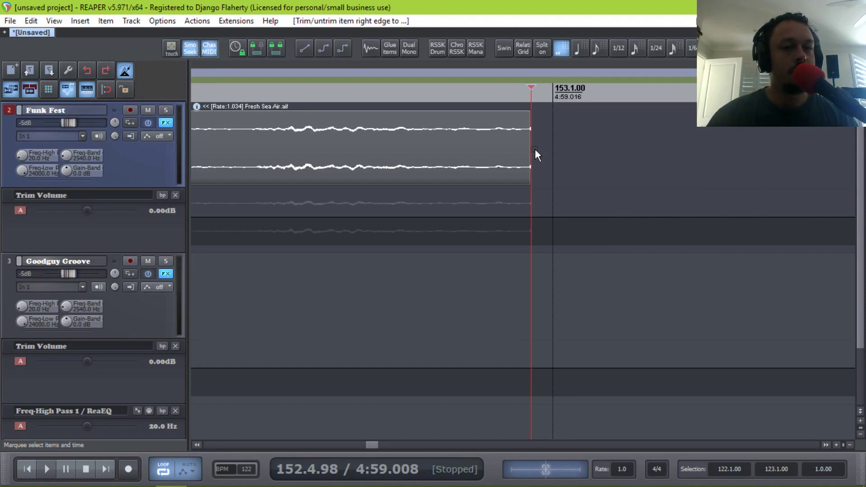
pyautogui.hotkey('ctrl', 'z')
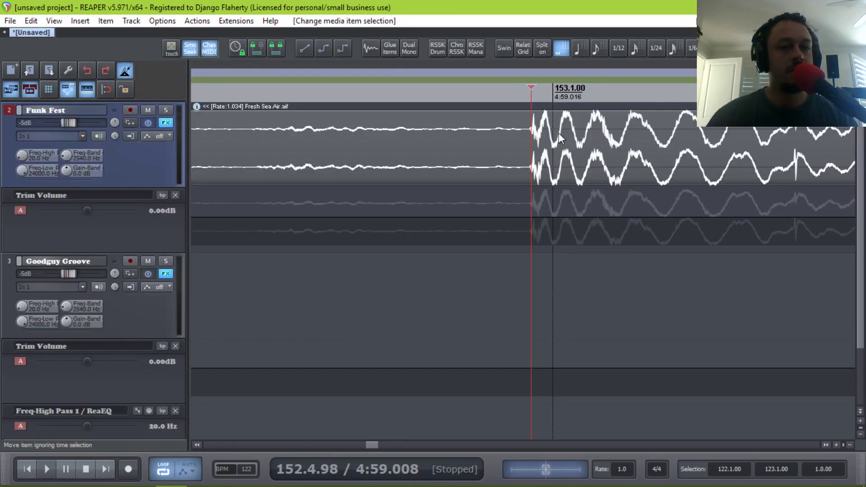
pyautogui.press('s')
pyautogui.press('Delete')
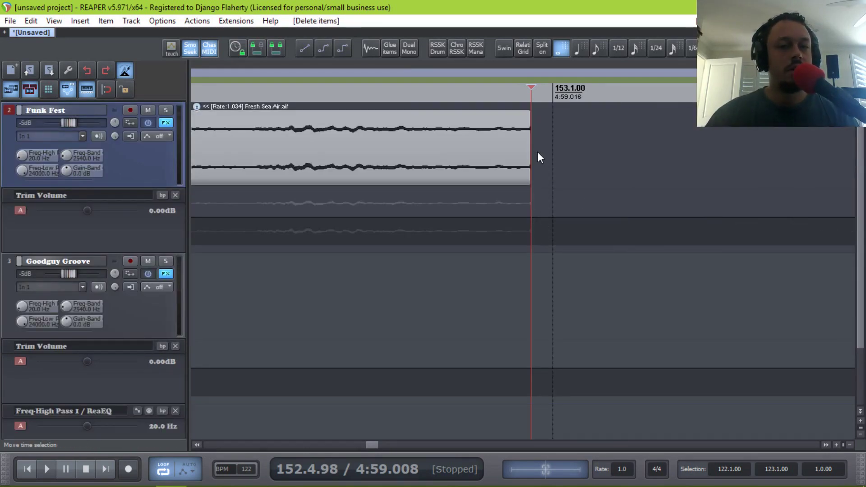
pyautogui.moveTo(531, 151); pyautogui.dragTo(551, 158)
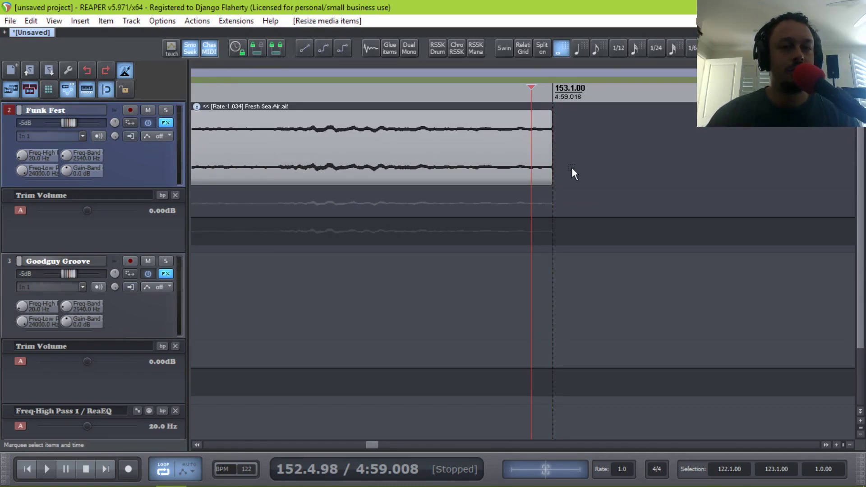
# Extend the item's end about 22 bars further and audition it near bars 89 and 159.
pyautogui.scroll(-6, 537, 160)
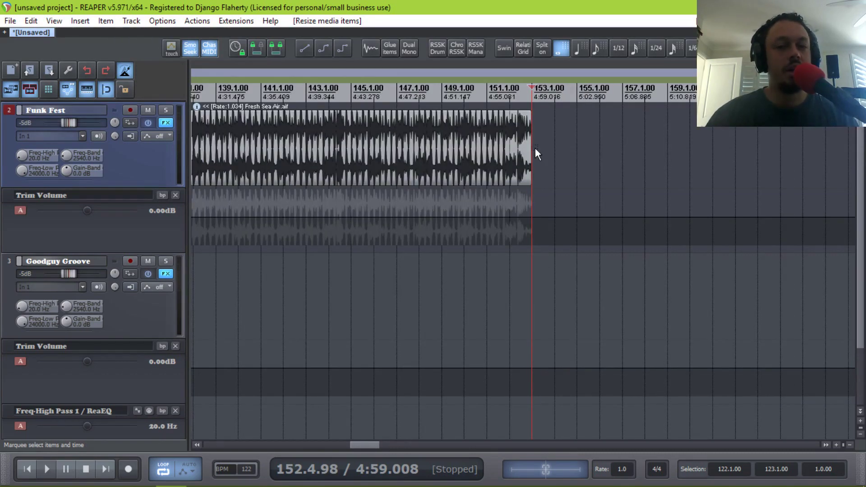
pyautogui.moveTo(533, 156); pyautogui.dragTo(668, 180)
pyautogui.scroll(-2, 498, 168)
pyautogui.scroll(-4, 490, 154)
pyautogui.click(334, 154)
pyautogui.press('space')
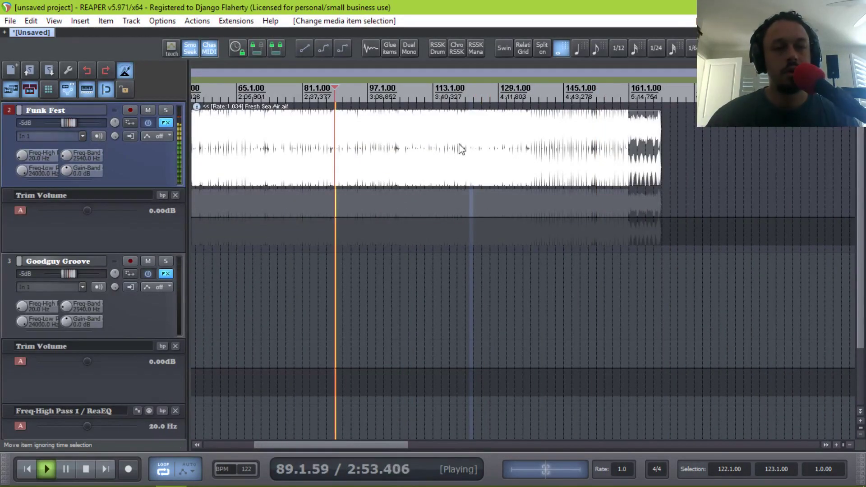
pyautogui.press('space')
pyautogui.click(622, 149)
pyautogui.scroll(4, 621, 149)
pyautogui.press('space')
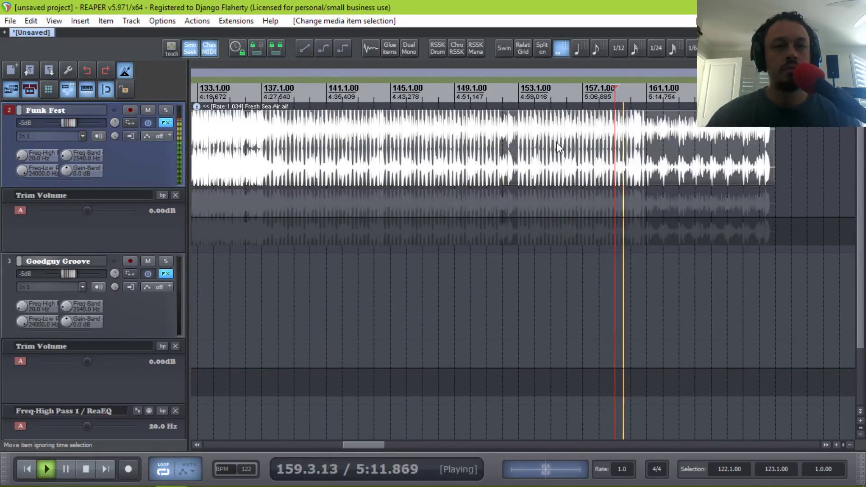
pyautogui.press('space')
pyautogui.hotkey('alt', 'Tab')
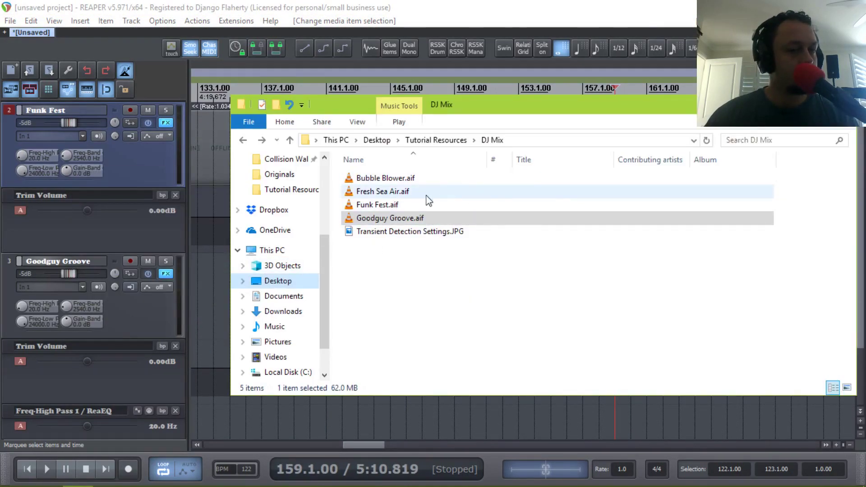
# Drop Goodguy Groove.aif from the DJ Mix folder onto the Goodguy Groove track at bar 153.
pyautogui.moveTo(396, 218); pyautogui.dragTo(586, 304)
pyautogui.moveTo(518, 304); pyautogui.dragTo(519, 304)
pyautogui.scroll(5, 519, 304)
pyautogui.click(250, 287)
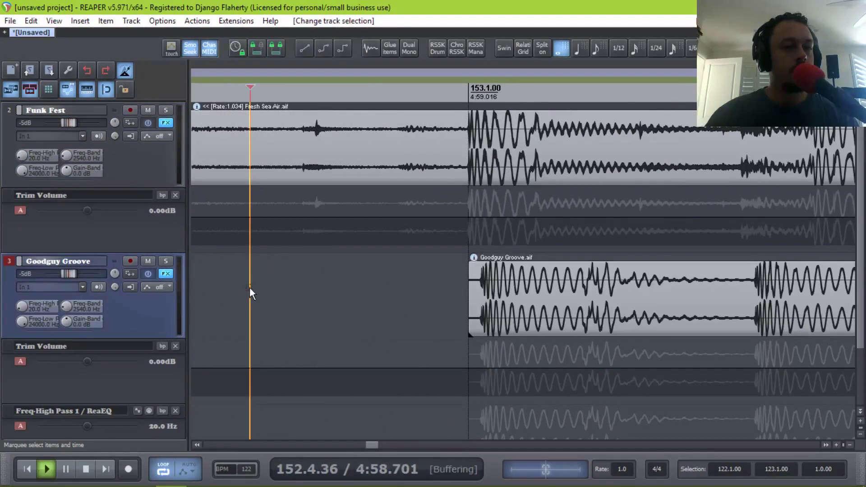
pyautogui.press('space')
pyautogui.scroll(-3, 292, 280)
pyautogui.press('space')
pyautogui.scroll(4, 350, 292)
# Slip the audio and trim the item's start so it begins exactly at 153.1.00.
pyautogui.click(448, 292)
pyautogui.scroll(-1, 454, 293)
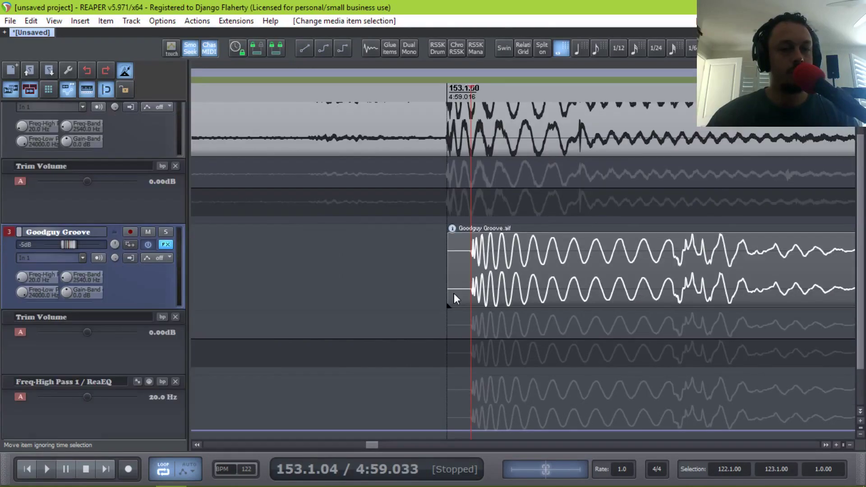
pyautogui.moveTo(531, 269); pyautogui.dragTo(526, 270)
pyautogui.press('[')
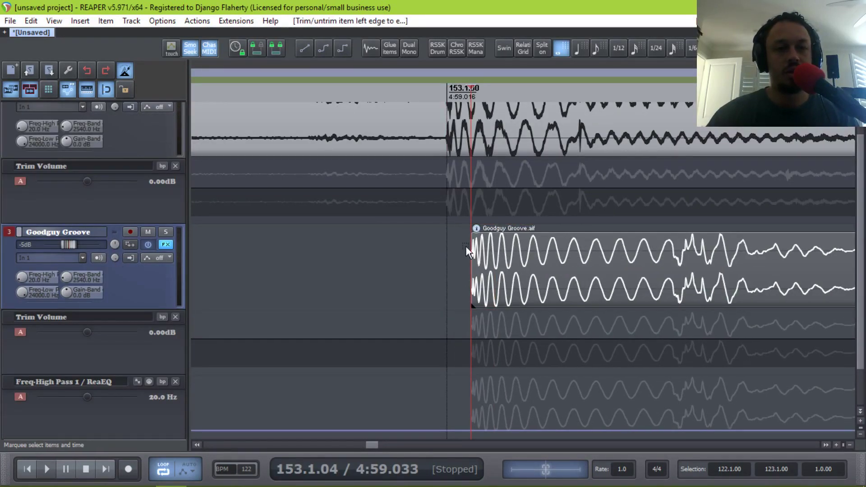
pyautogui.click(478, 264)
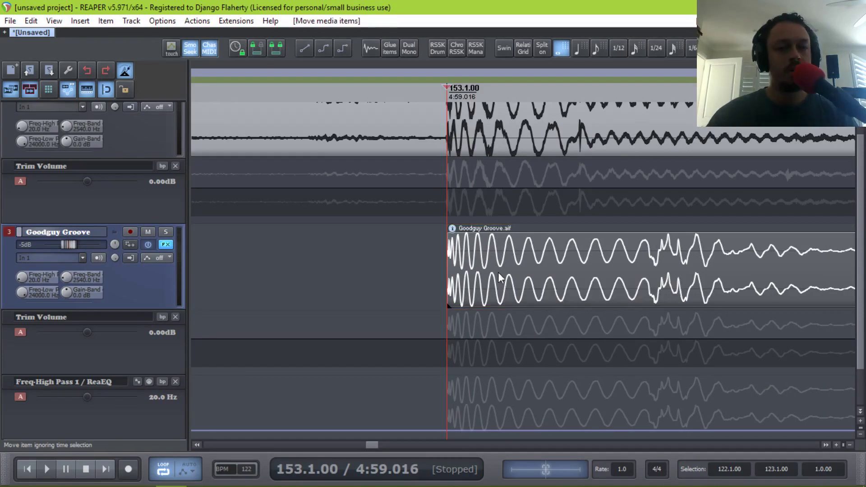
pyautogui.scroll(-5, 497, 262)
pyautogui.scroll(-6, 491, 259)
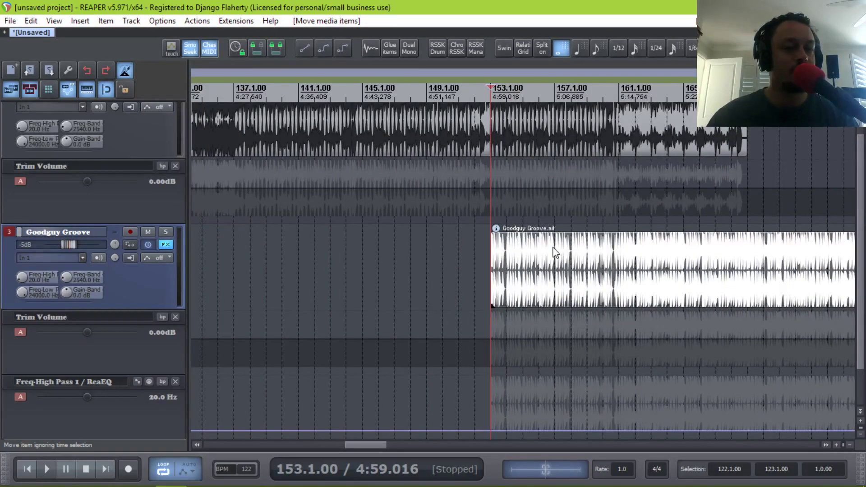
pyautogui.scroll(6, 561, 260)
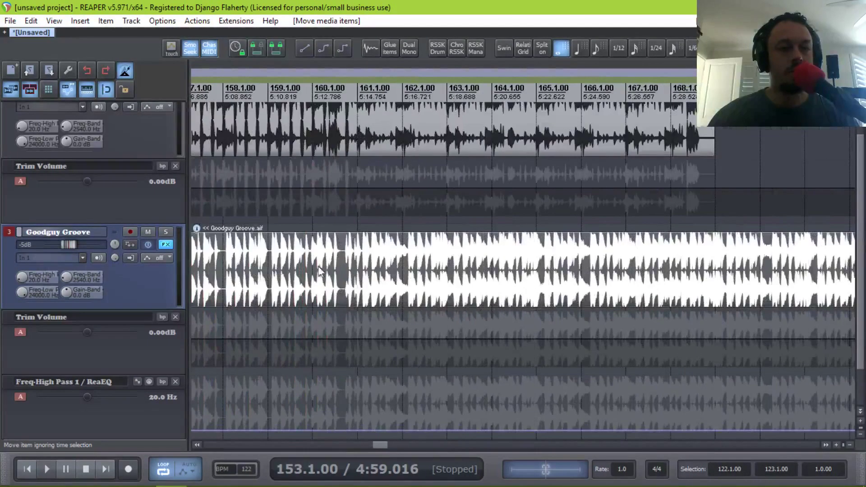
# Solo the Goodguy Groove track and trim its item's end just after bar 157.
pyautogui.click(391, 257)
pyautogui.click(410, 256)
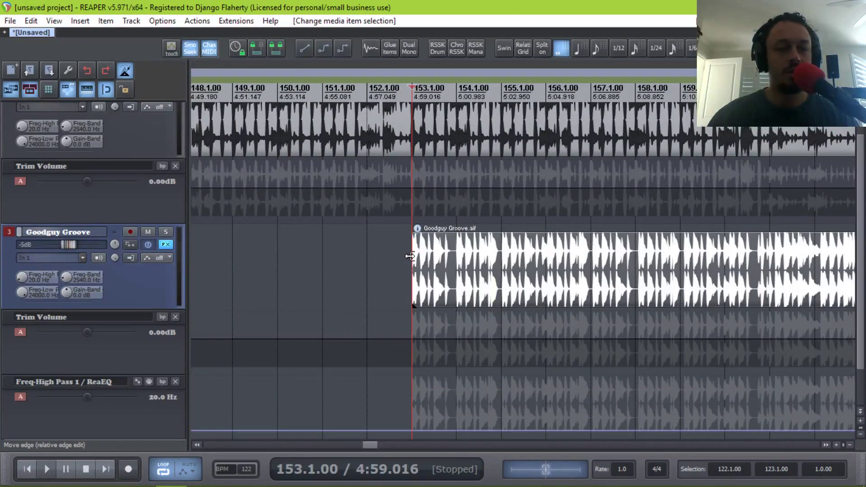
pyautogui.click(165, 232)
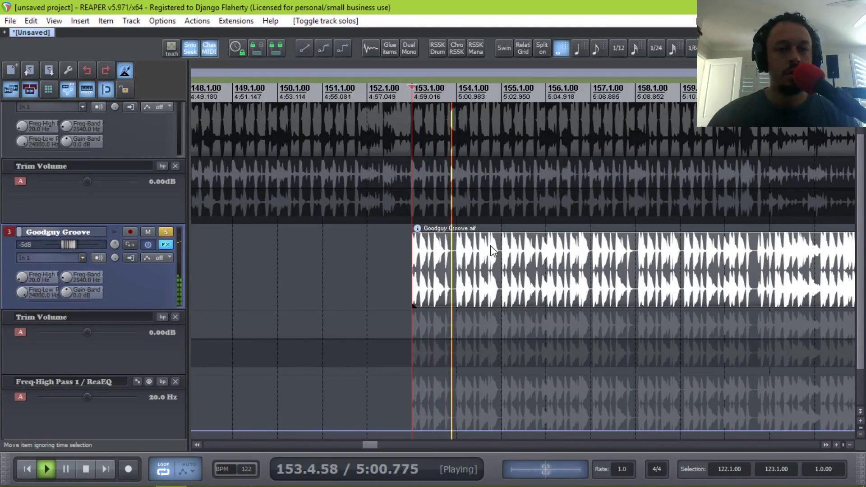
pyautogui.scroll(5, 492, 251)
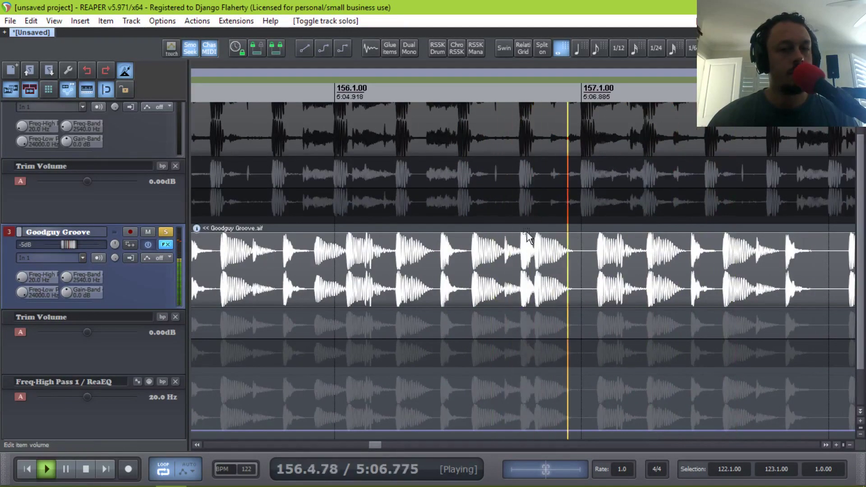
pyautogui.press('space')
pyautogui.click(583, 255)
pyautogui.scroll(5, 588, 267)
pyautogui.hotkey('alt', ']')
pyautogui.scroll(-3, 626, 268)
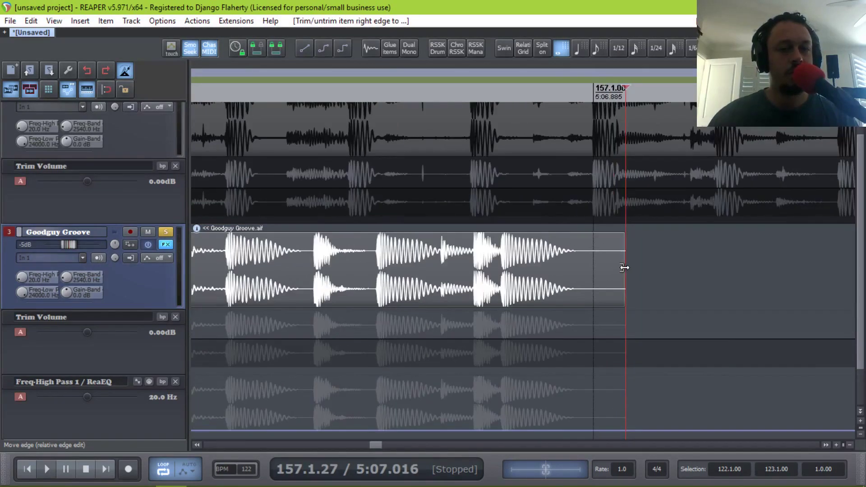
# Stretch Goodguy Groove to rate 1.016, unsolo its track, and lengthen the item to about bar 175.
pyautogui.moveTo(627, 266); pyautogui.dragTo(593, 269)
pyautogui.scroll(-5, 559, 280)
pyautogui.click(389, 267)
pyautogui.press('space')
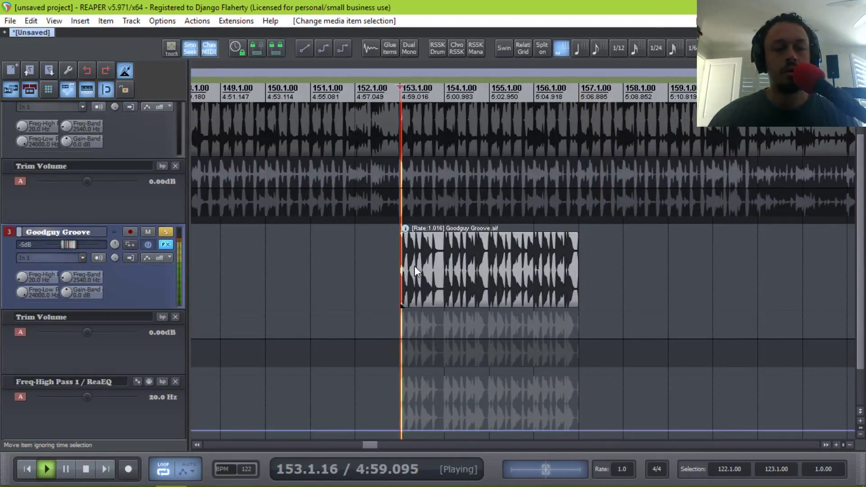
pyautogui.click(170, 231)
pyautogui.hscroll(6, 357, 237)
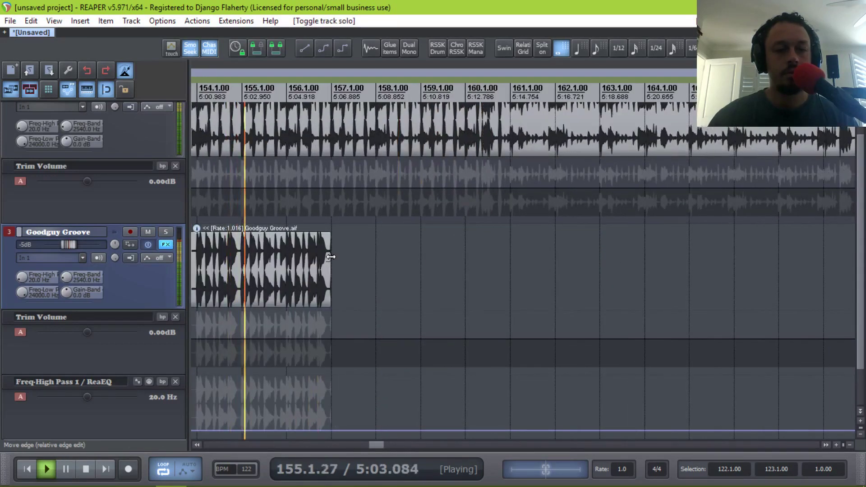
pyautogui.moveTo(333, 264); pyautogui.dragTo(825, 280)
pyautogui.scroll(-3, 531, 285)
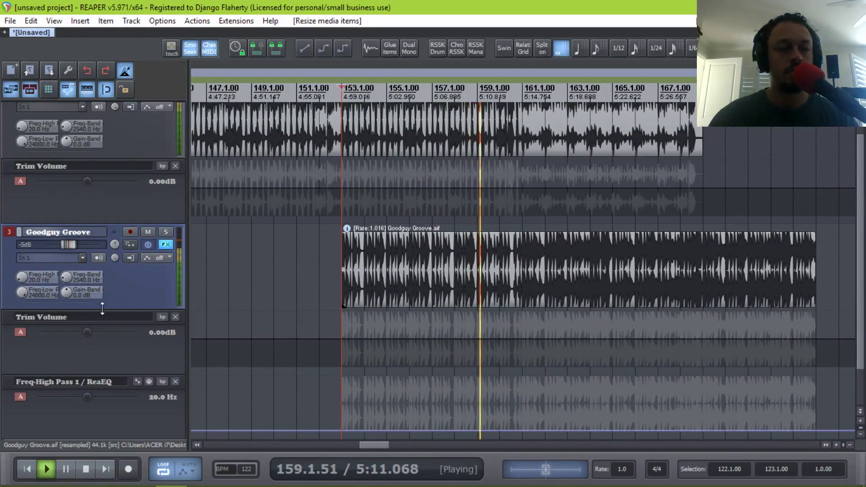
# Over bars 152–161, raise Goodguy Groove's high-pass to 290.9 Hz and ramp its trim volume in from -3.13dB.
pyautogui.press('space')
pyautogui.scroll(-1, 383, 315)
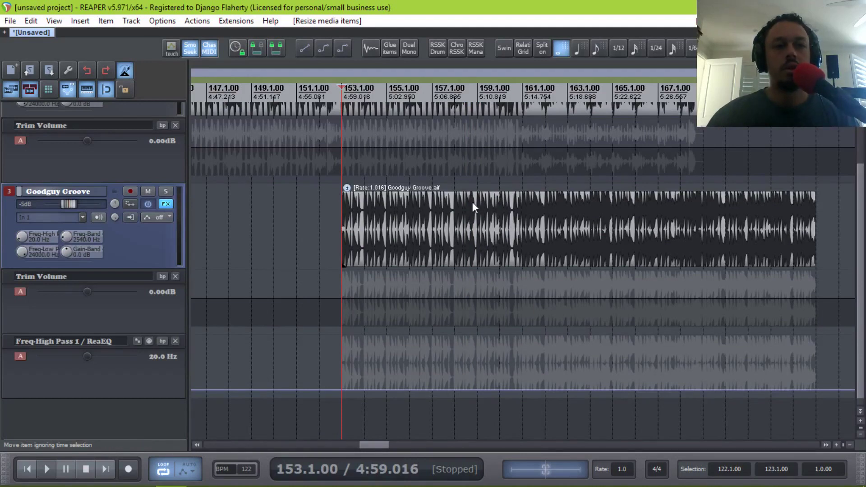
pyautogui.moveTo(345, 366); pyautogui.dragTo(514, 357)
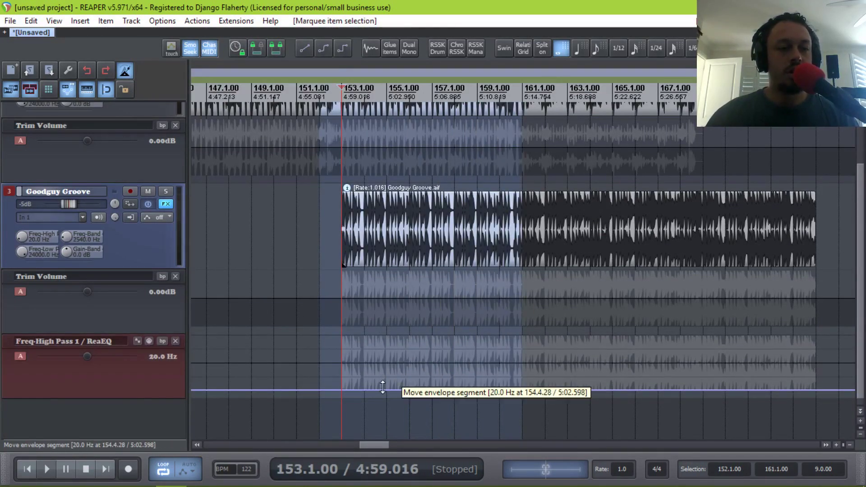
pyautogui.moveTo(383, 388); pyautogui.dragTo(383, 352)
pyautogui.press('space')
pyautogui.moveTo(337, 296); pyautogui.dragTo(367, 315)
pyautogui.keyDown('alt'); pyautogui.click(522, 308); pyautogui.keyUp('alt')
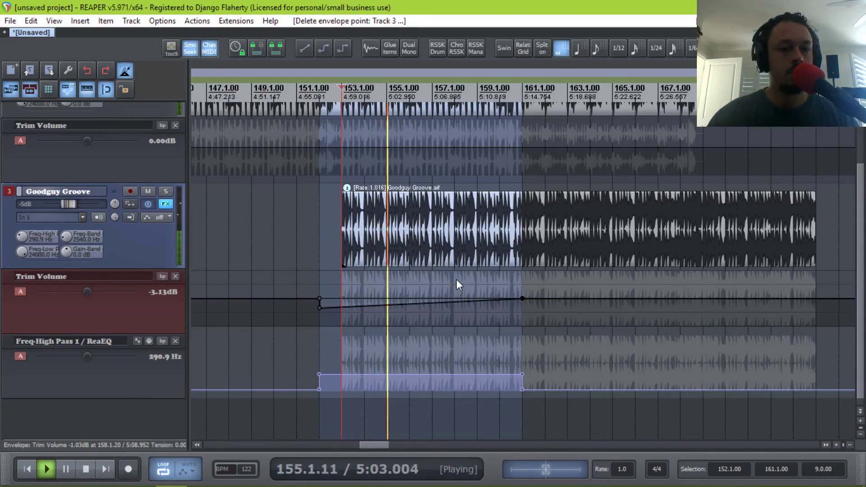
# Move the time selection off the item and audition the mix from bar 160.
pyautogui.moveTo(285, 212); pyautogui.dragTo(298, 214)
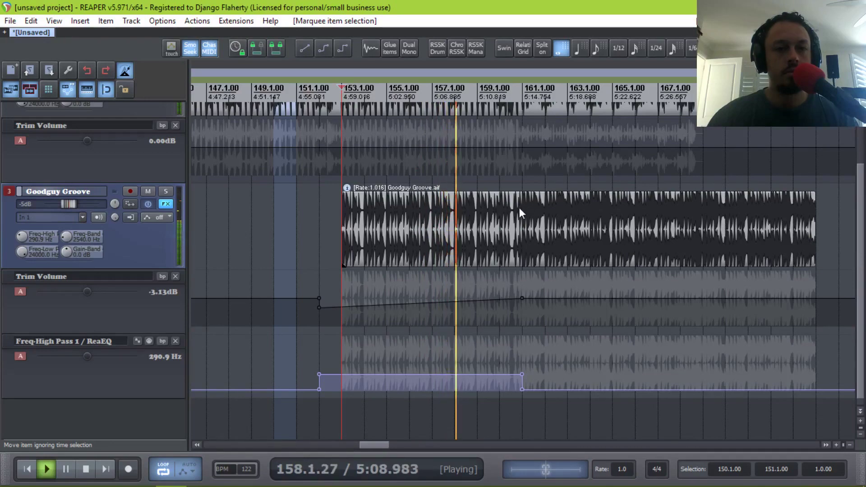
pyautogui.press('space')
pyautogui.click(499, 223)
pyautogui.press('space')
pyautogui.scroll(2, 527, 251)
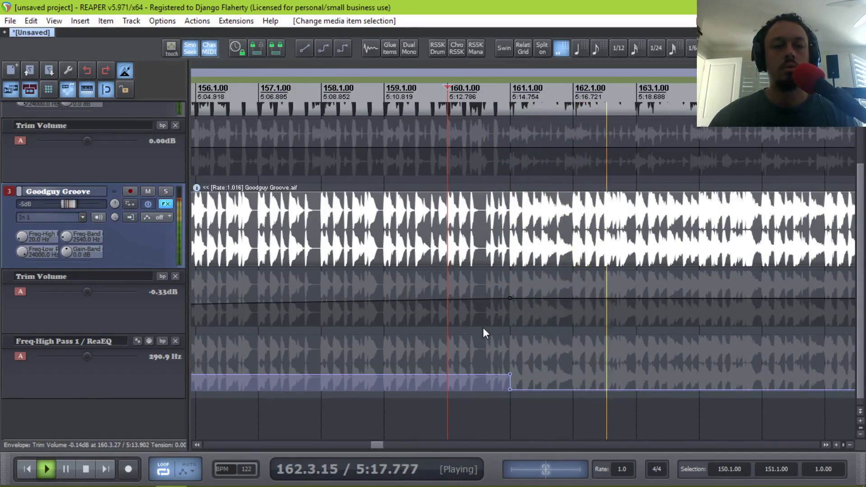
pyautogui.scroll(-2, 454, 331)
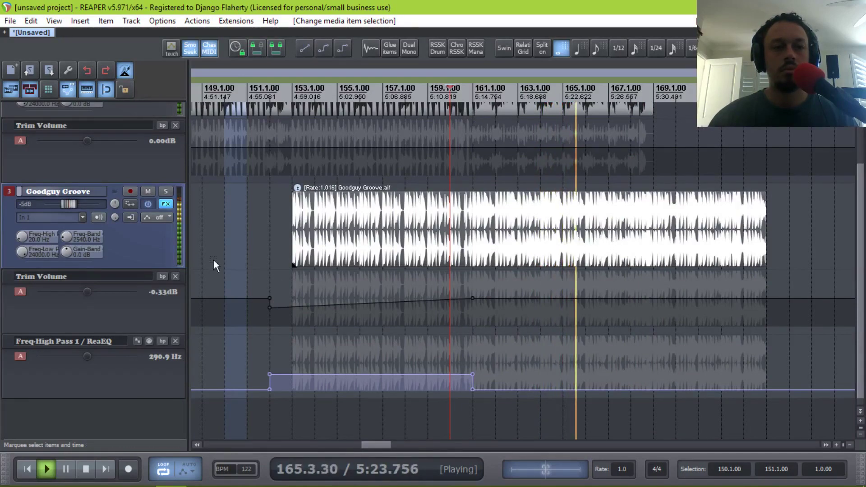
pyautogui.scroll(2, 213, 259)
pyautogui.scroll(2, 123, 263)
pyautogui.scroll(-2, 366, 234)
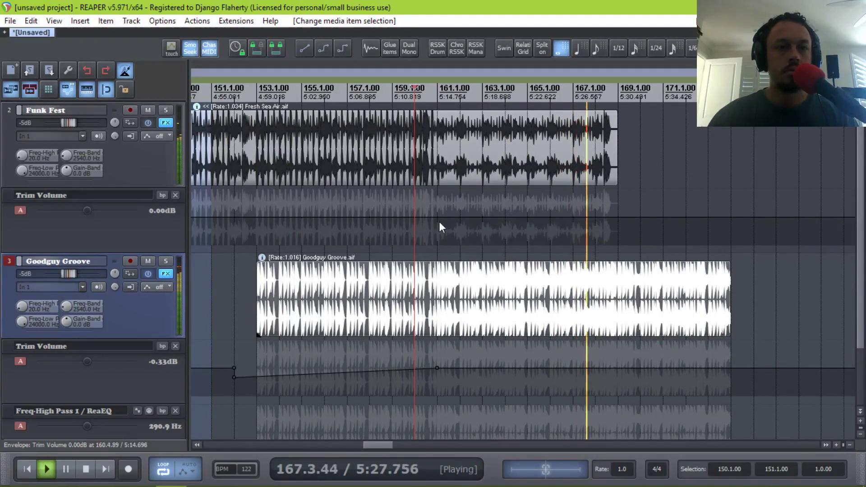
# Fade Funk Fest's trim volume down from bar 160 to 169 and extend Goodguy Groove to about bar 181.
pyautogui.moveTo(424, 207); pyautogui.dragTo(663, 221)
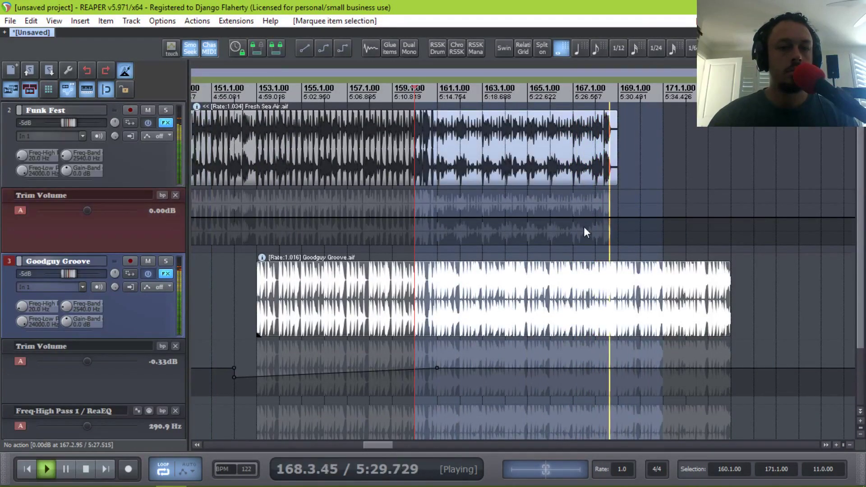
pyautogui.moveTo(585, 217); pyautogui.dragTo(584, 228)
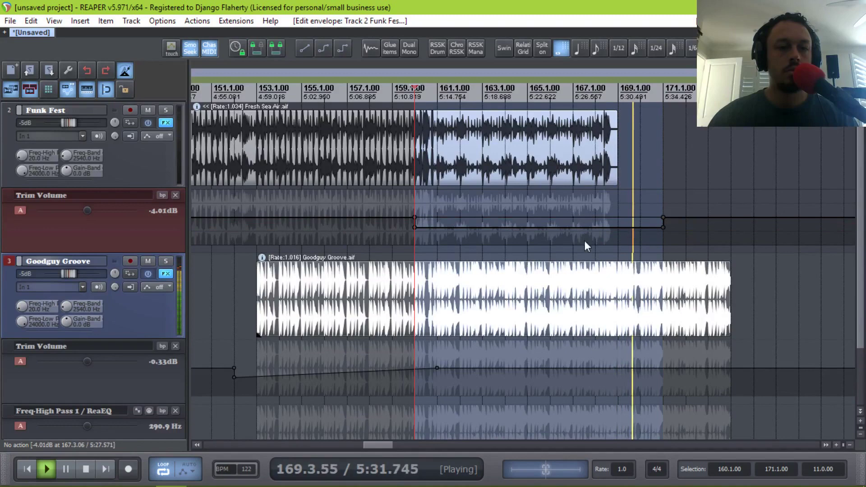
pyautogui.keyDown('alt'); pyautogui.click(413, 228); pyautogui.keyUp('alt')
pyautogui.moveTo(663, 227); pyautogui.dragTo(626, 234)
pyautogui.click(676, 237)
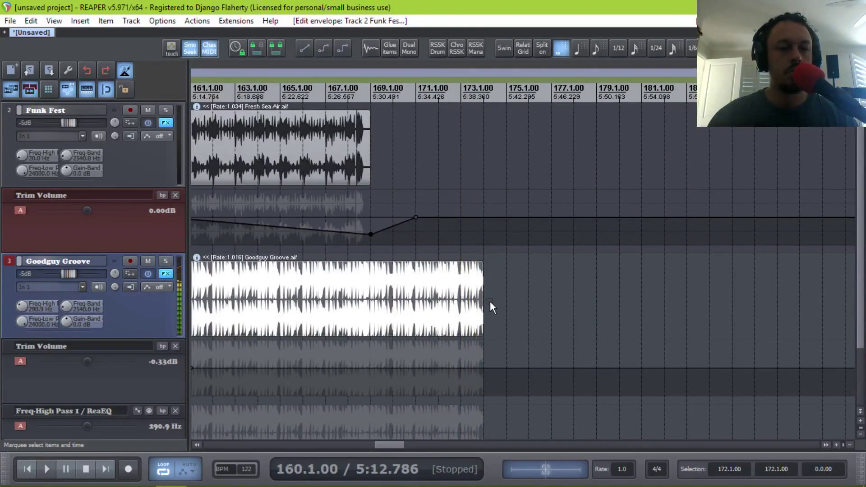
pyautogui.moveTo(483, 302); pyautogui.dragTo(641, 299)
# Show the master track in the track panel.
pyautogui.scroll(-1, 93, 254)
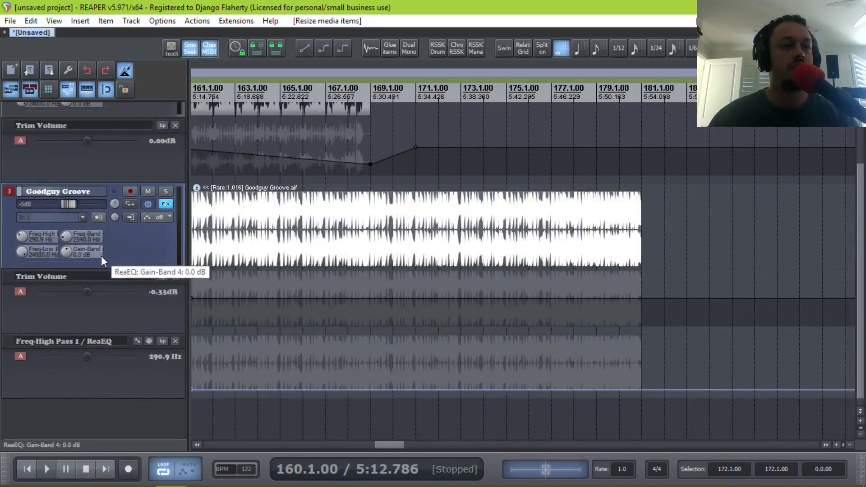
pyautogui.scroll(1, 101, 255)
pyautogui.scroll(-1, 132, 173)
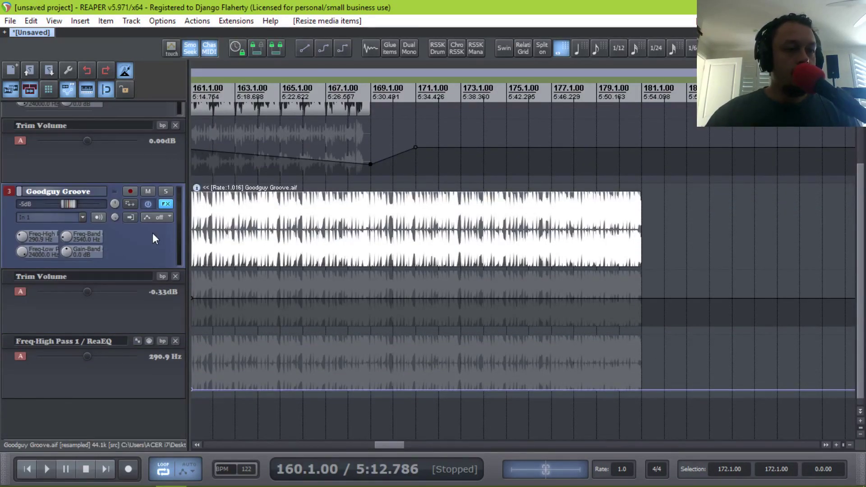
pyautogui.scroll(1, 106, 273)
pyautogui.scroll(-1, 70, 322)
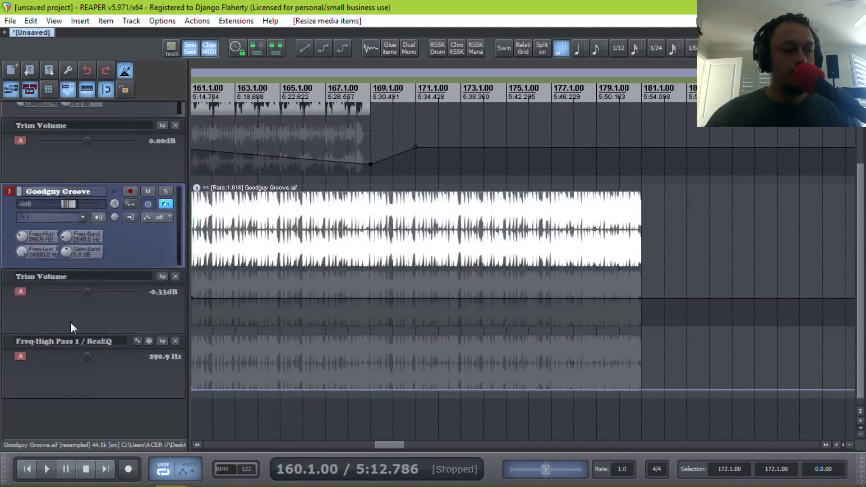
pyautogui.rightClick(72, 410)
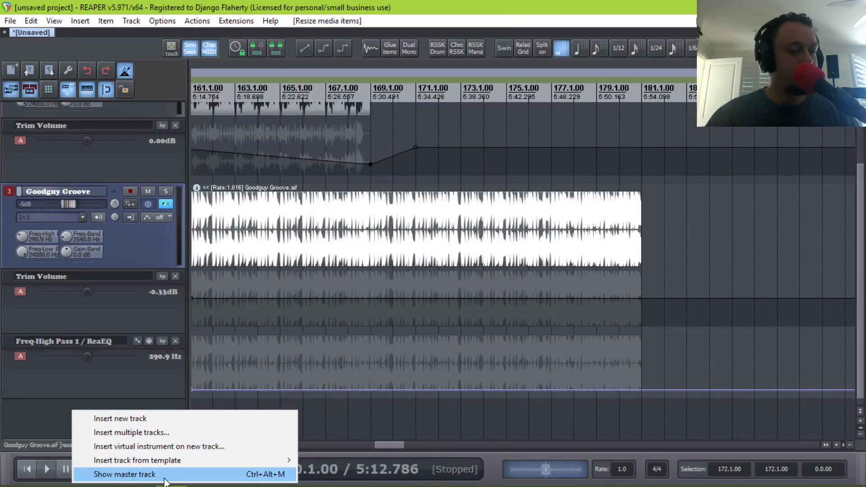
pyautogui.click(164, 478)
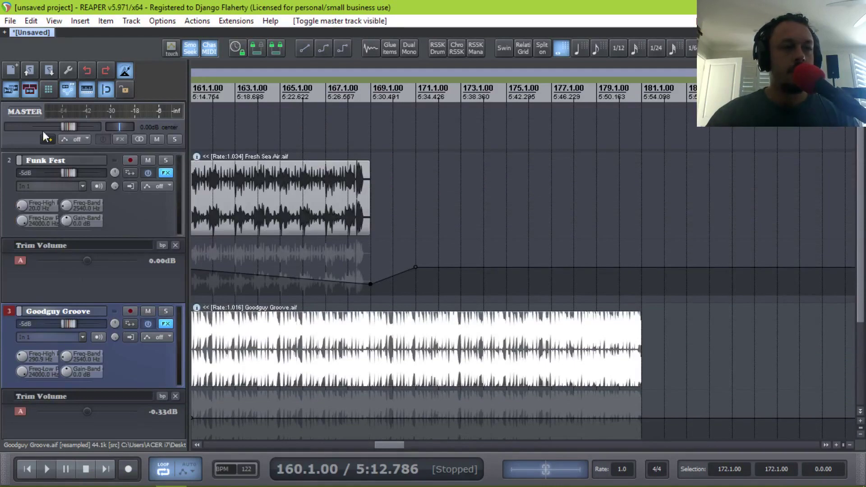
# Make the master track's Tempo map envelope visible in the arrangement.
pyautogui.click(69, 139)
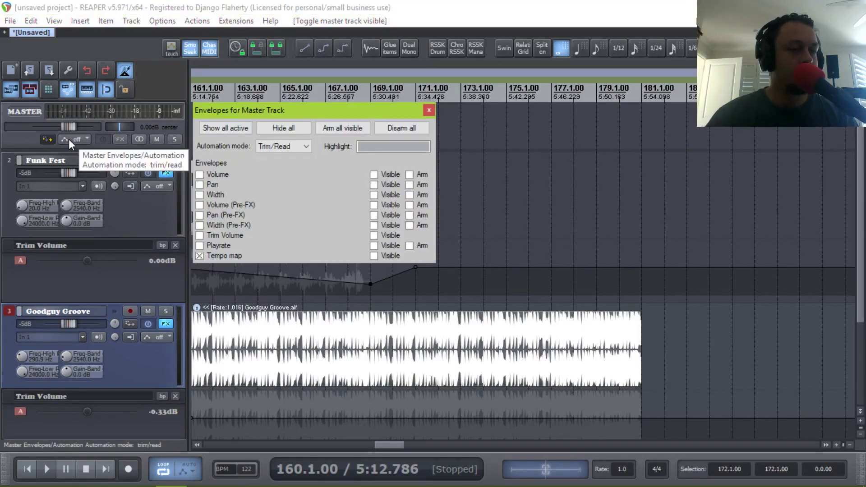
pyautogui.click(385, 258)
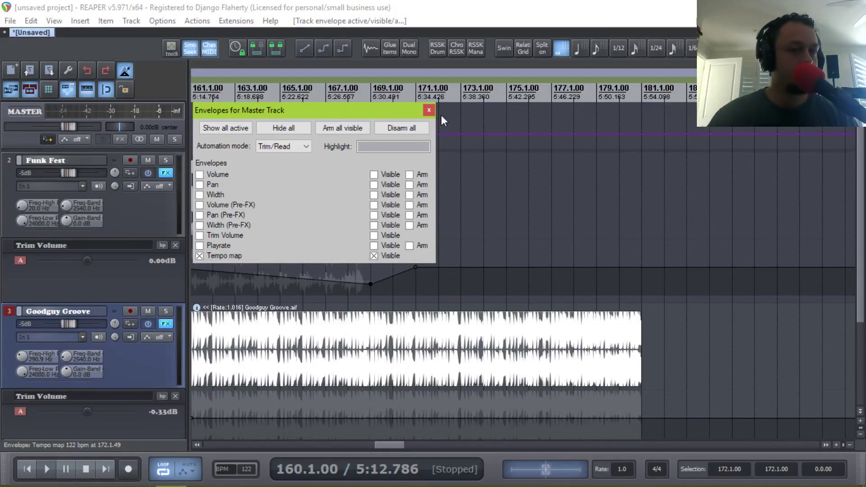
pyautogui.click(428, 111)
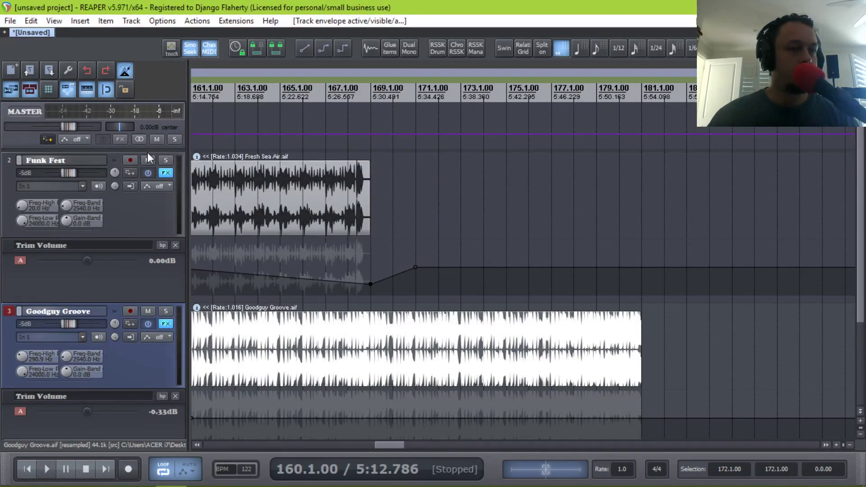
pyautogui.moveTo(148, 149); pyautogui.dragTo(149, 232)
pyautogui.hscroll(-2, 276, 204)
pyautogui.scroll(-6, 276, 203)
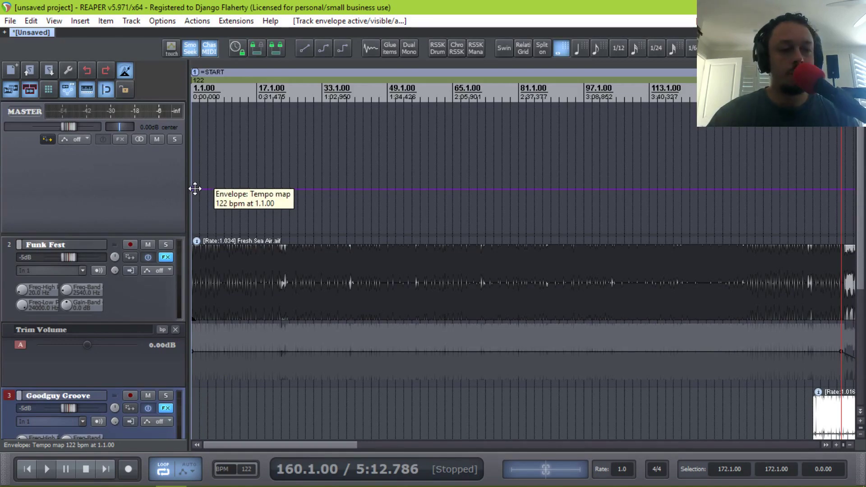
pyautogui.scroll(-4, 195, 189)
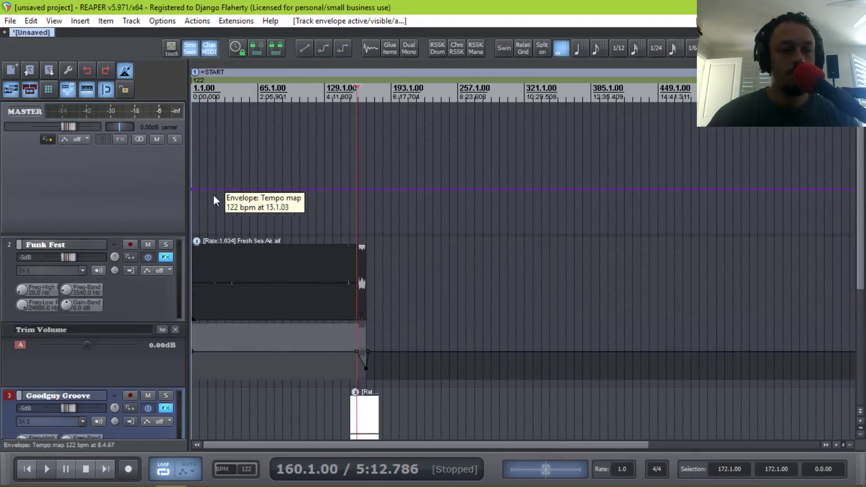
pyautogui.scroll(3, 349, 210)
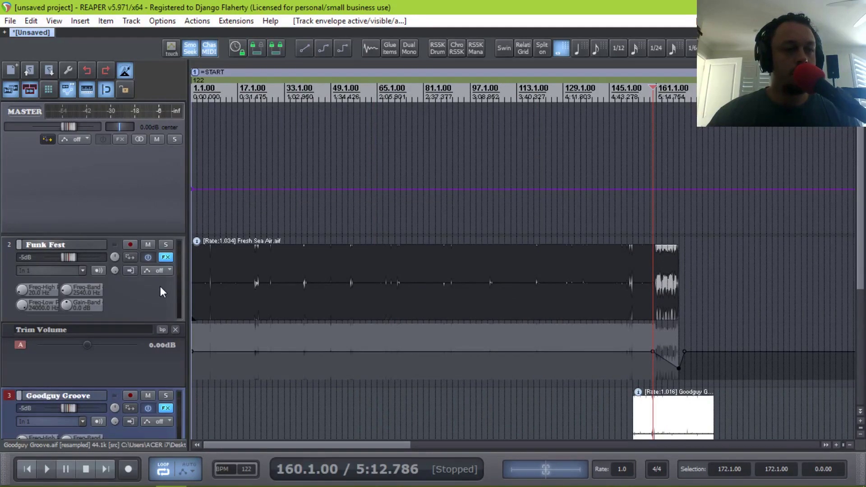
pyautogui.rightClick(195, 192)
pyautogui.click(190, 190)
pyautogui.moveTo(190, 190); pyautogui.dragTo(185, 205)
pyautogui.scroll(-3, 207, 215)
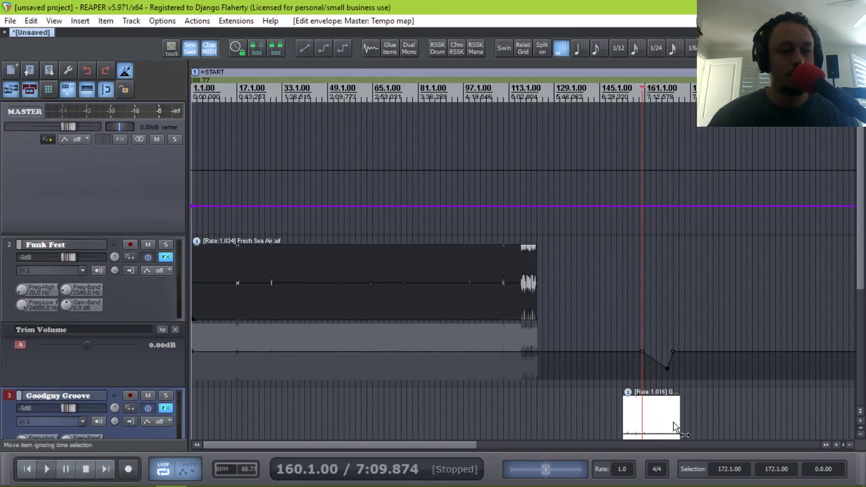
pyautogui.hotkey('ctrl', 'z')
pyautogui.scroll(-4, 135, 301)
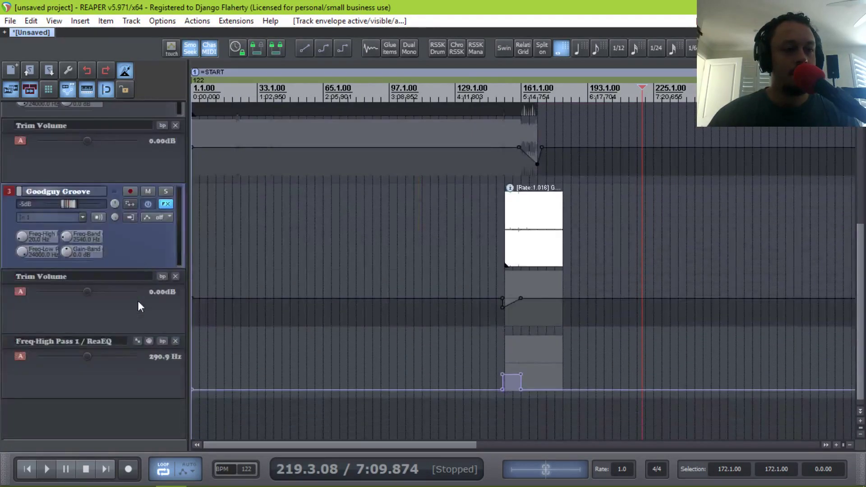
pyautogui.scroll(3, 142, 262)
pyautogui.scroll(1, 144, 262)
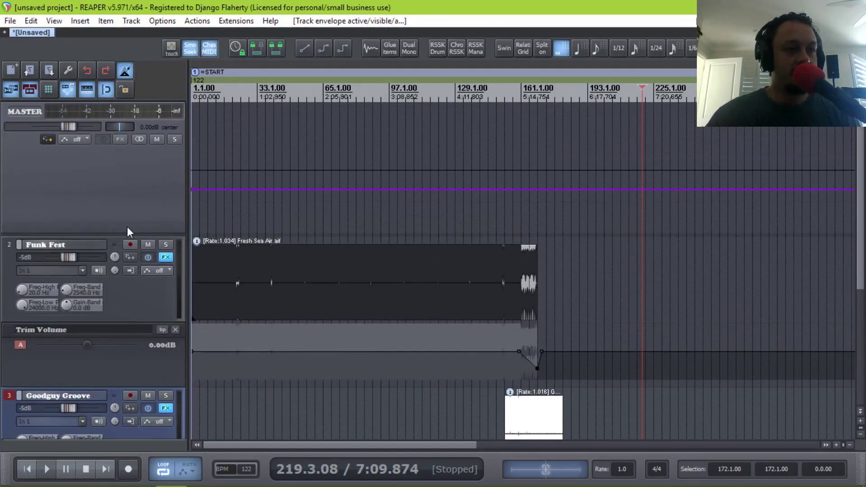
# Set the Funk Fest track's timebase to Beats (position, length, rate).
pyautogui.click(134, 312)
pyautogui.rightClick(137, 301)
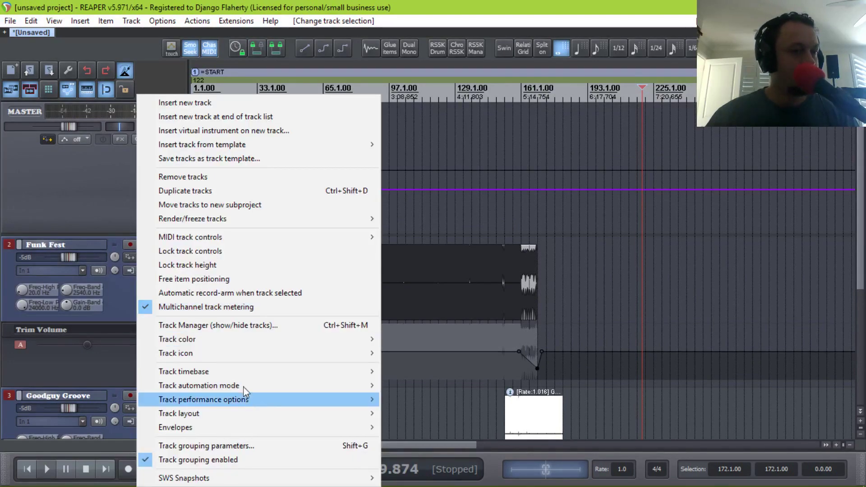
pyautogui.moveTo(241, 372)
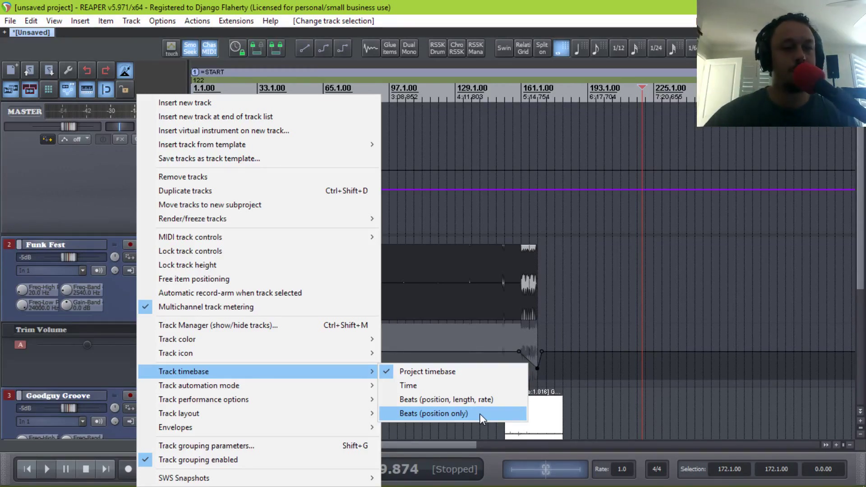
pyautogui.click(450, 412)
# Set the tempo envelope point's value to 118 bpm.
pyautogui.scroll(-3, 129, 331)
pyautogui.scroll(3, 121, 306)
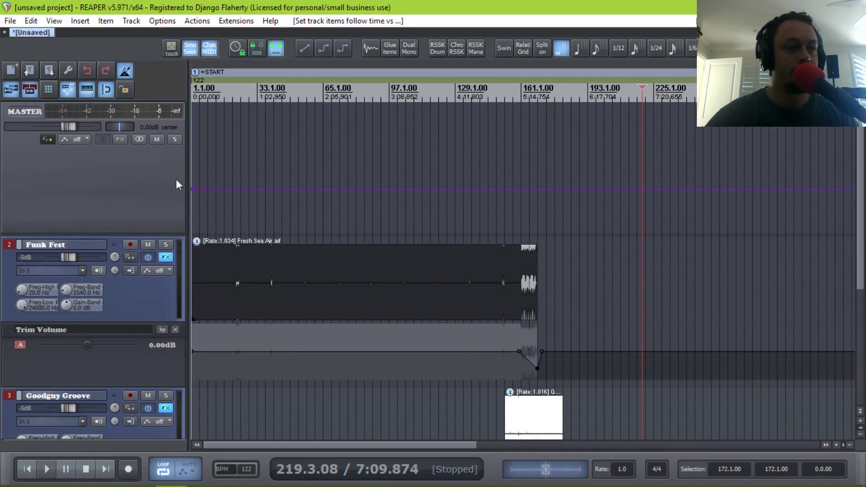
pyautogui.moveTo(191, 187)
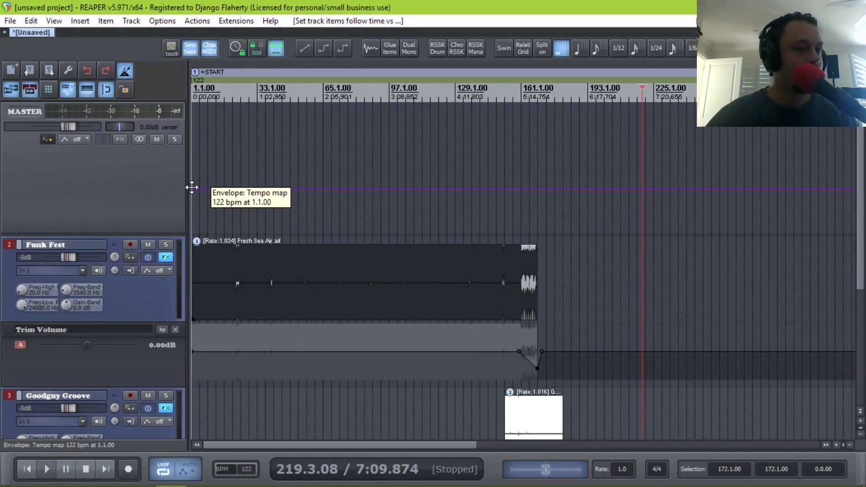
pyautogui.rightClick(192, 187)
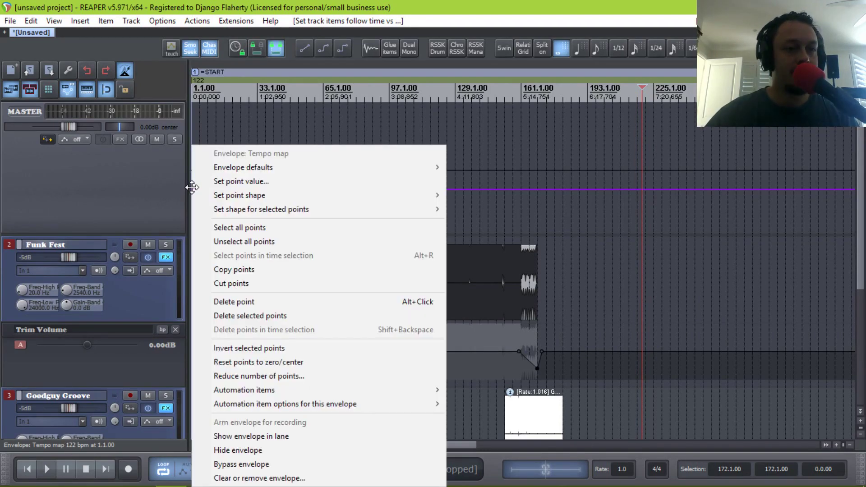
pyautogui.click(267, 182)
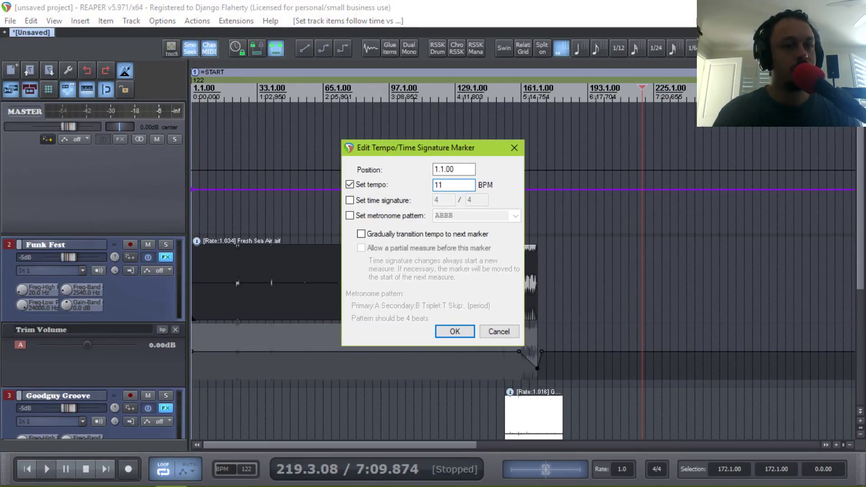
pyautogui.press('Return')
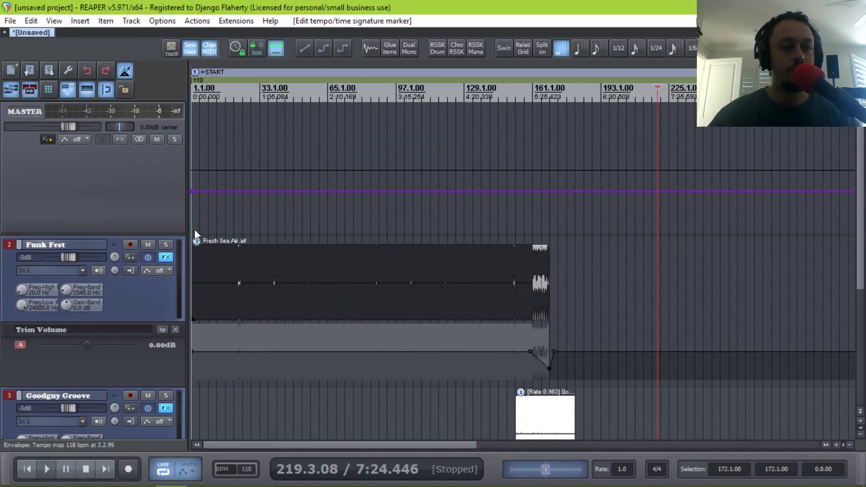
pyautogui.scroll(3, 204, 228)
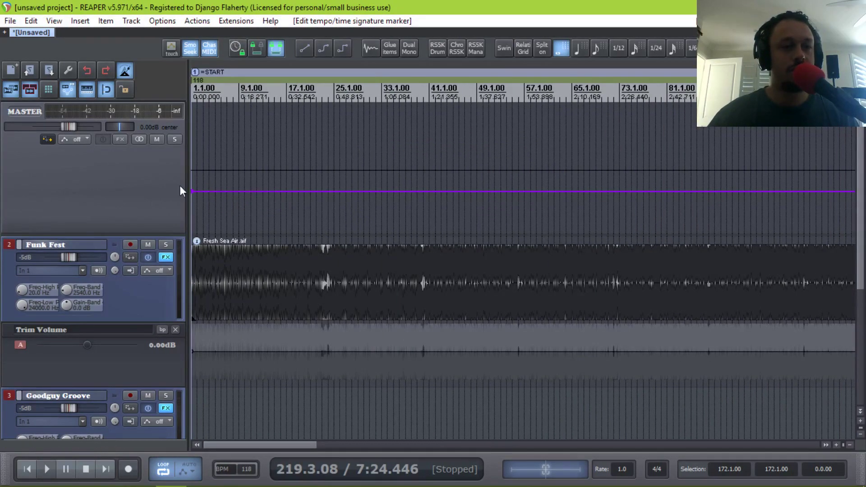
pyautogui.moveTo(191, 192); pyautogui.dragTo(219, 229)
pyautogui.scroll(-4, 229, 218)
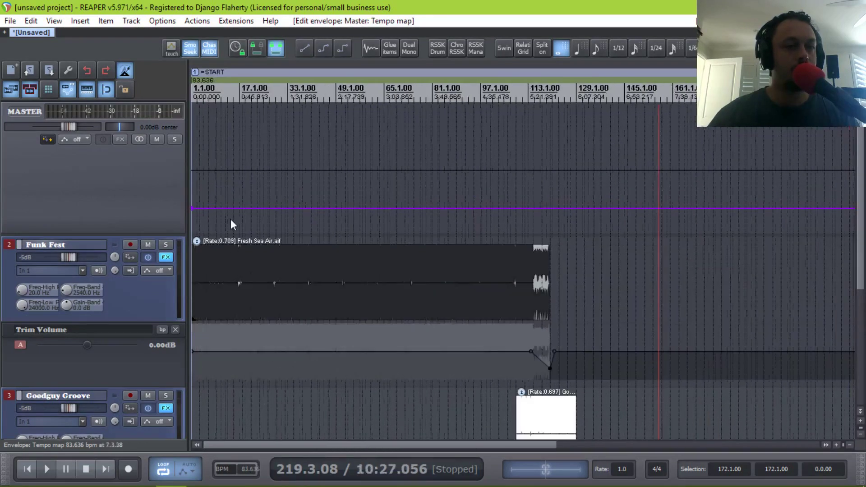
pyautogui.press('space')
pyautogui.click(203, 150)
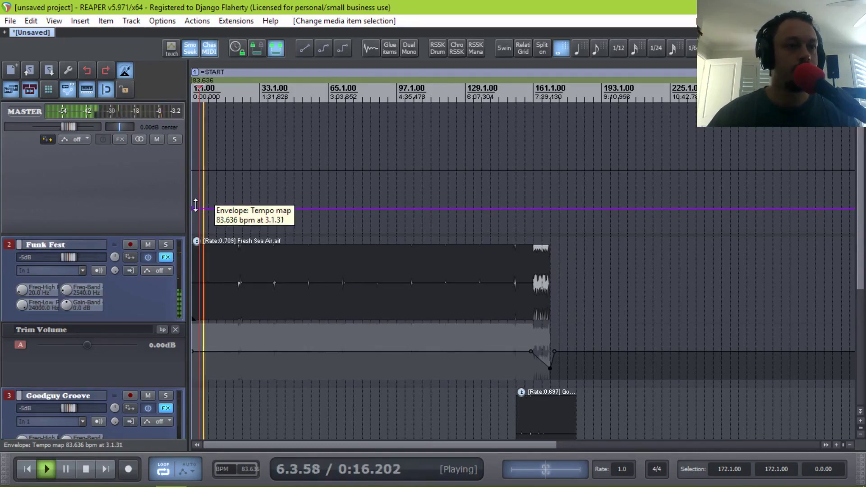
pyautogui.press('space')
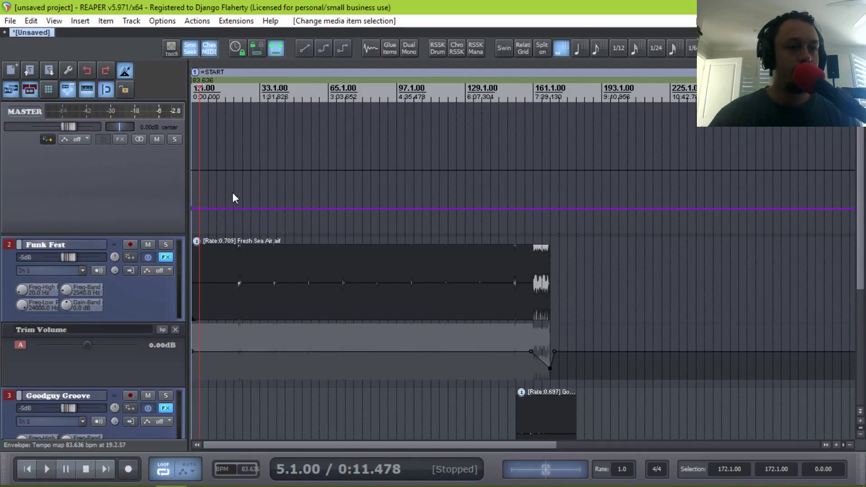
pyautogui.moveTo(241, 209); pyautogui.dragTo(241, 199)
pyautogui.press('space')
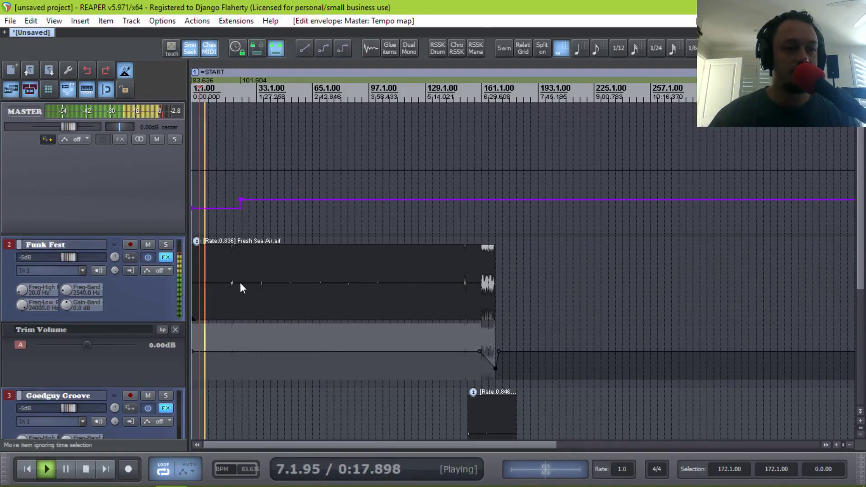
pyautogui.press('space')
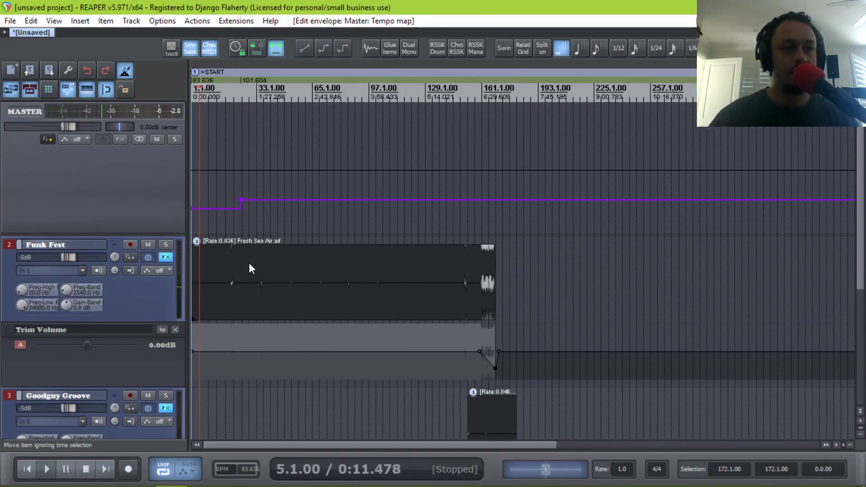
pyautogui.scroll(5, 263, 275)
pyautogui.hscroll(-5, 239, 264)
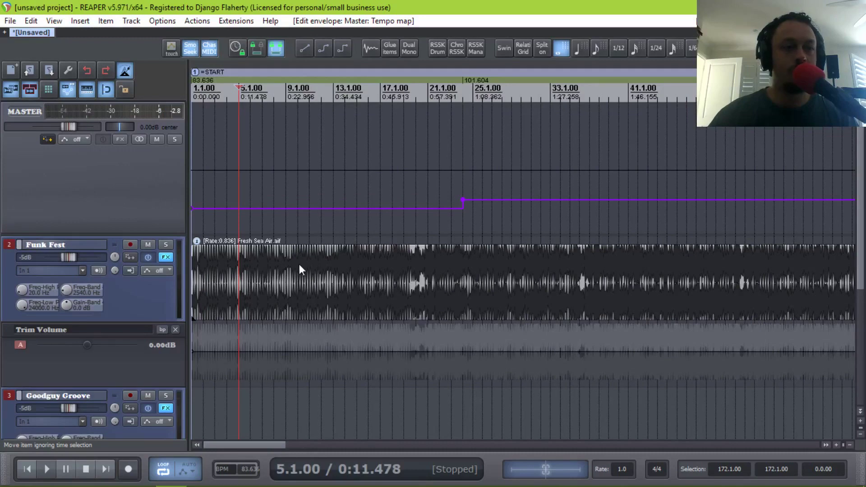
# Undo the last tempo step, split Fresh Sea Air at bar 24, and raise the tempo there to 122.139 bpm.
pyautogui.hotkey('ctrl', 'z')
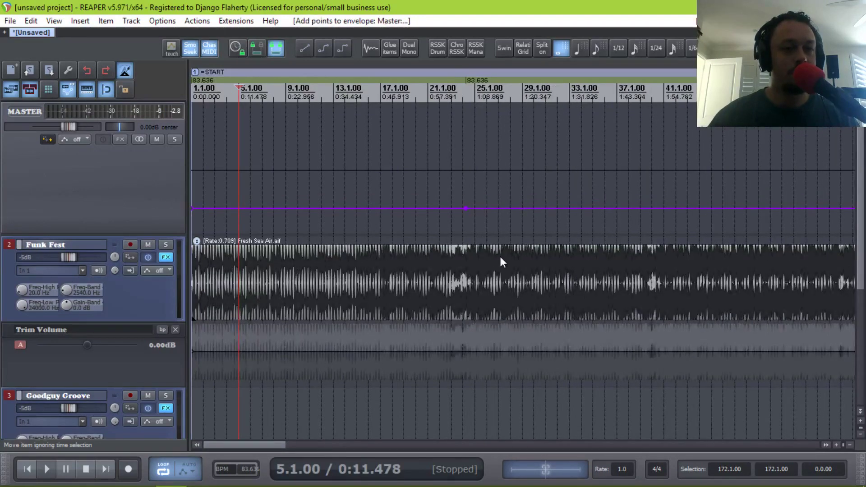
pyautogui.click(475, 262)
pyautogui.scroll(6, 460, 252)
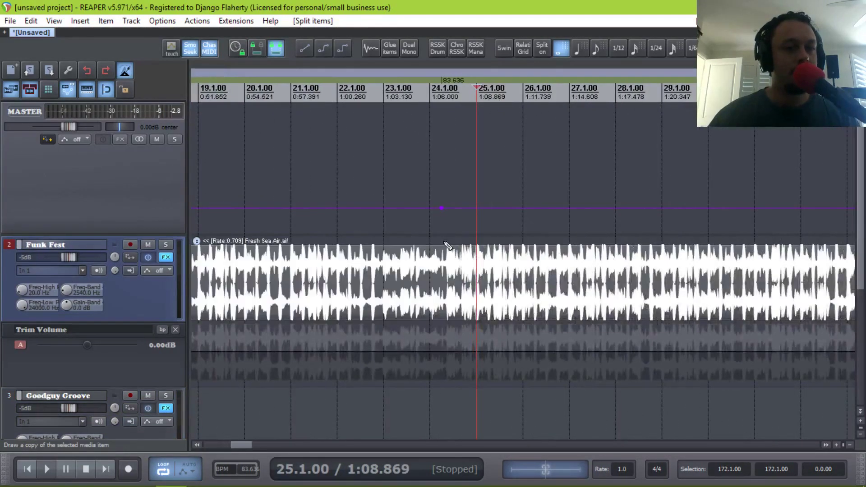
pyautogui.click(432, 261)
pyautogui.press('s')
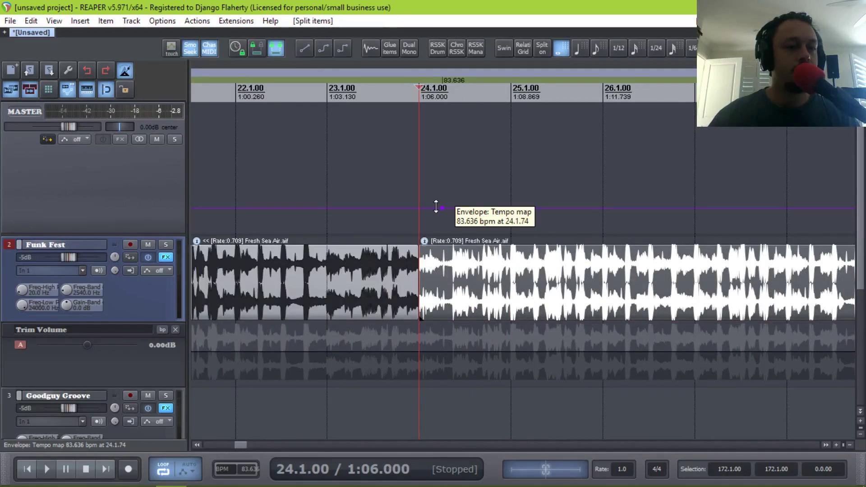
pyautogui.click(420, 208)
pyautogui.moveTo(444, 211); pyautogui.dragTo(446, 193)
# Play back from bar 23 to hear the tempo jump at bar 24.
pyautogui.scroll(-5, 437, 203)
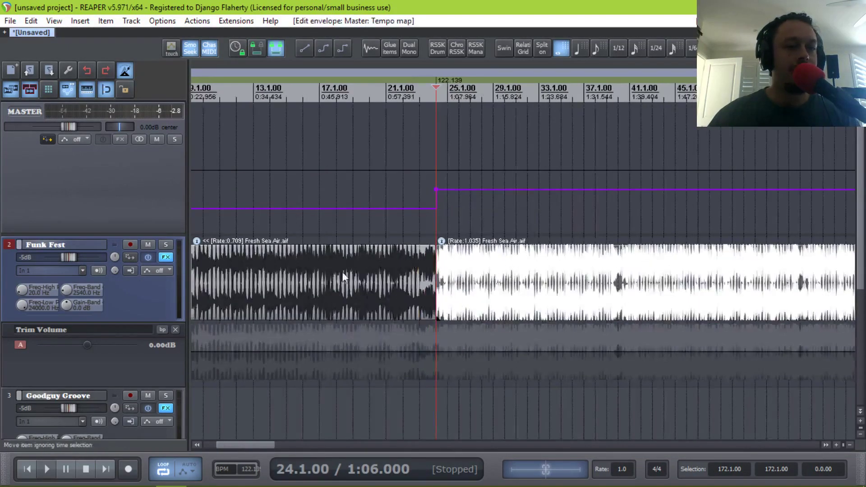
pyautogui.click(336, 271)
pyautogui.press('space')
pyautogui.press('space')
pyautogui.click(422, 289)
pyautogui.scroll(4, 424, 291)
pyautogui.press('space')
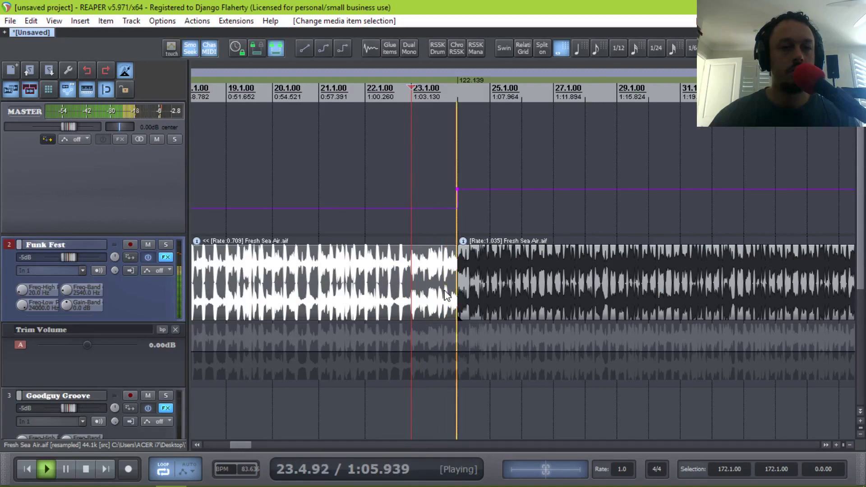
pyautogui.scroll(-3, 445, 296)
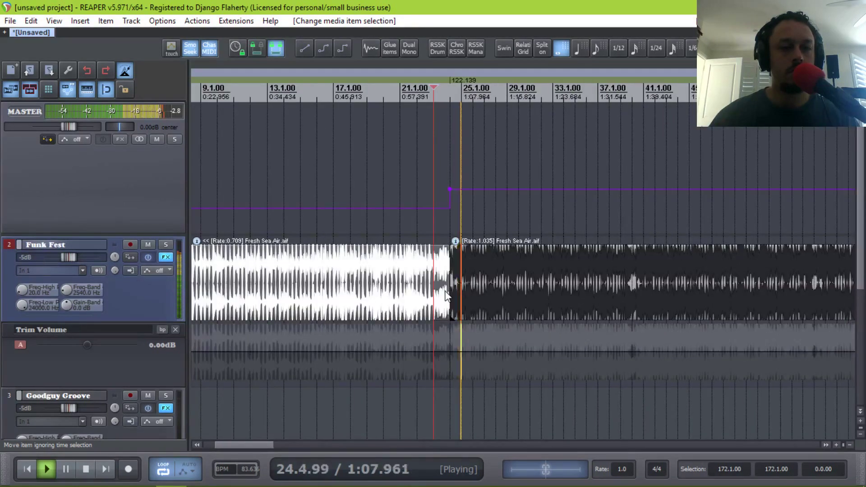
pyautogui.press('space')
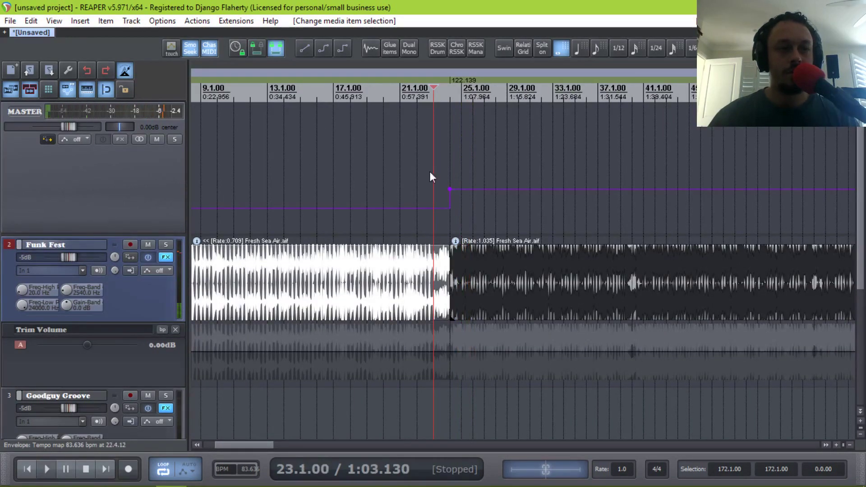
pyautogui.scroll(-4, 387, 258)
pyautogui.scroll(5, 361, 266)
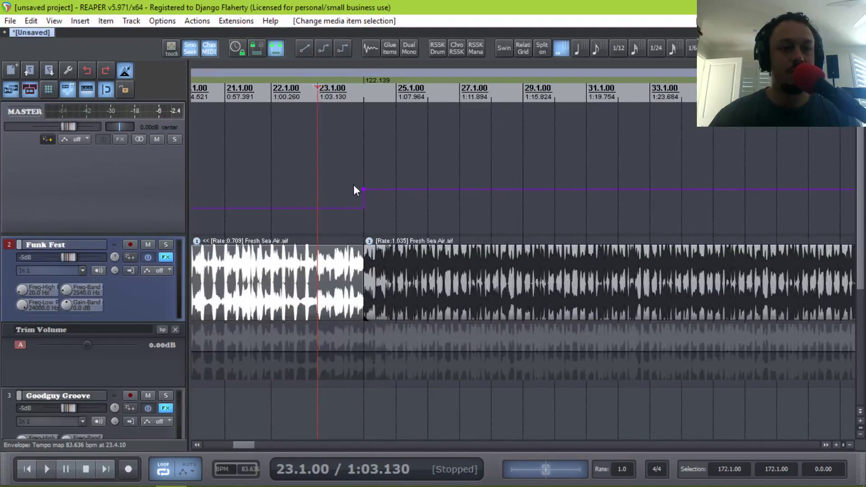
pyautogui.scroll(-5, 360, 211)
pyautogui.scroll(-4, 358, 205)
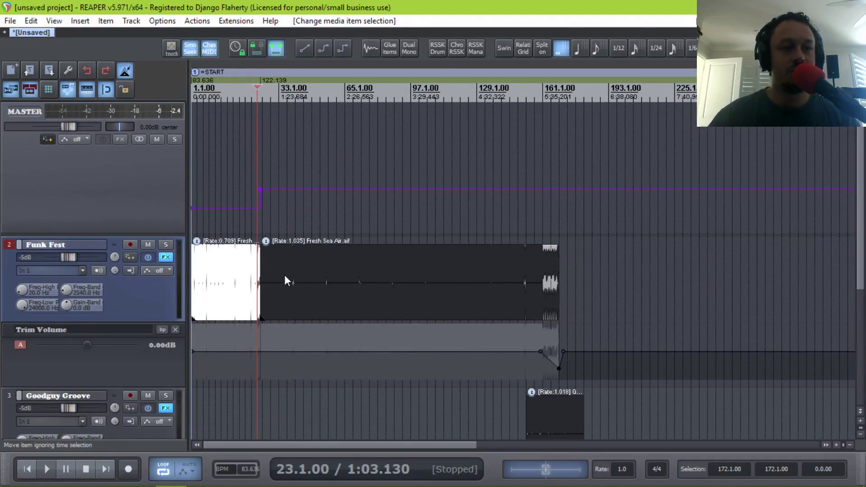
# Set the first tempo point to 118 bpm and delete the 122.139 bpm point.
pyautogui.click(261, 189)
pyautogui.rightClick(261, 190)
pyautogui.moveTo(223, 213); pyautogui.dragTo(227, 221)
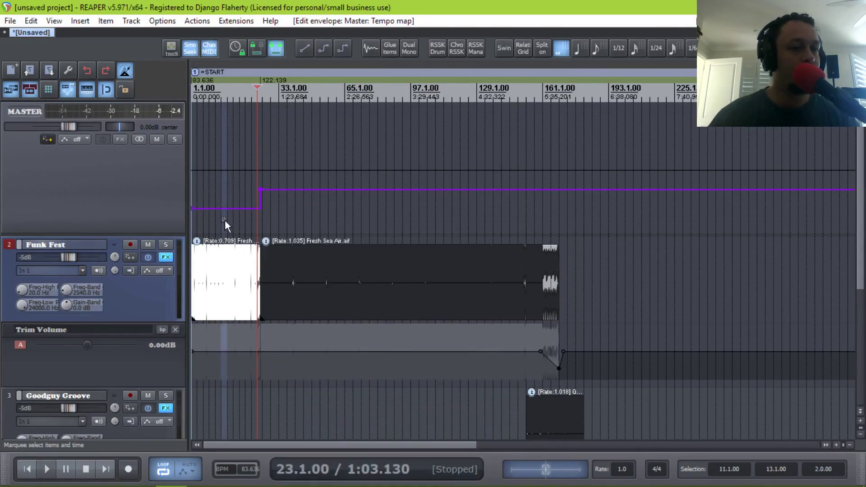
pyautogui.rightClick(192, 208)
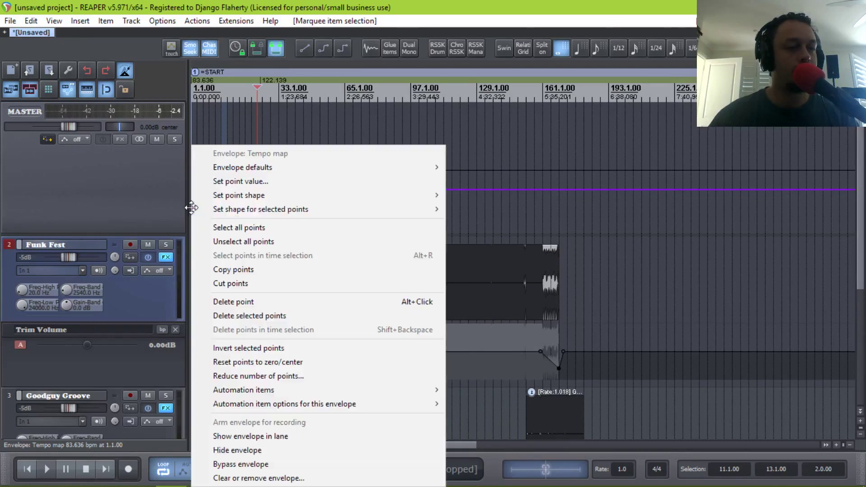
pyautogui.click(294, 182)
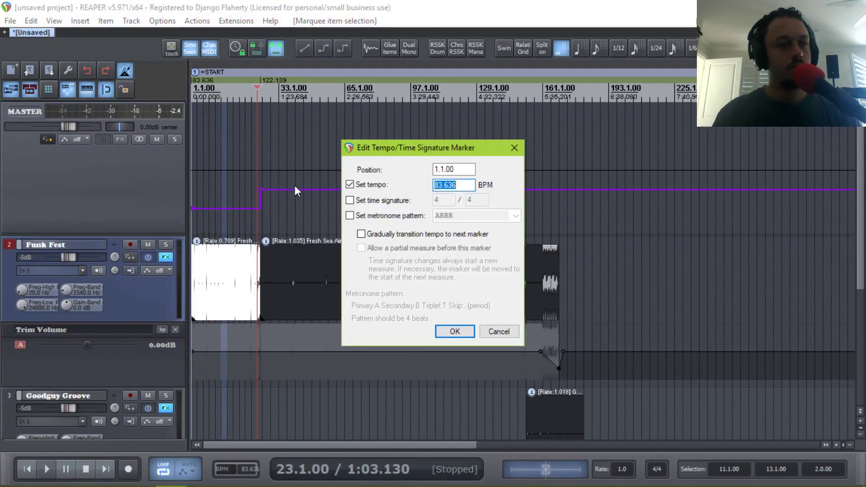
pyautogui.write('118')
pyautogui.press('Return')
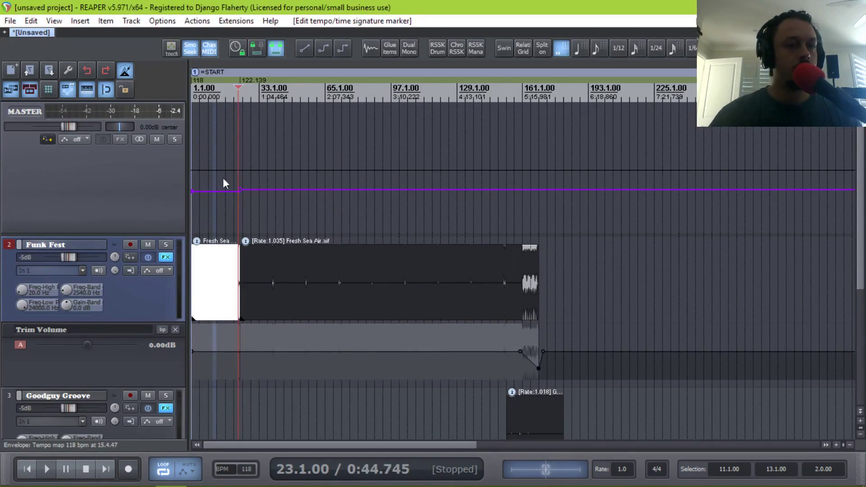
pyautogui.scroll(5, 218, 180)
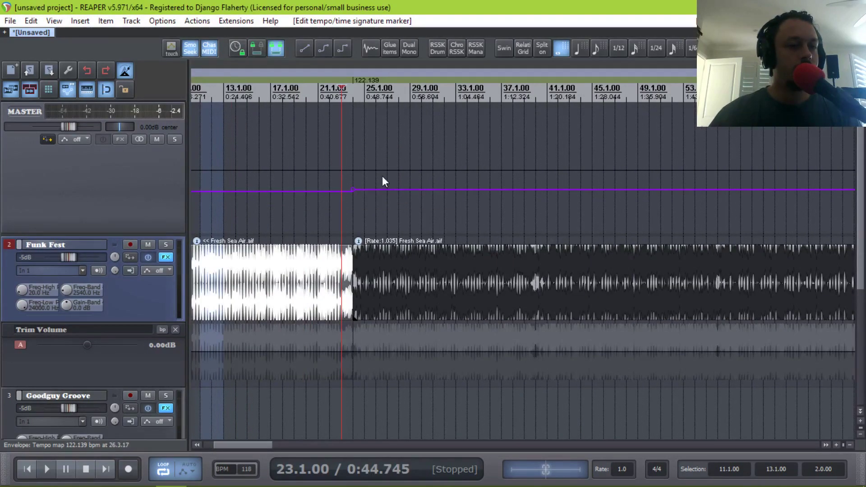
pyautogui.keyDown('alt'); pyautogui.click(354, 189); pyautogui.keyUp('alt')
# Play back from bar 153 to check, then select the Fresh Sea Air item.
pyautogui.scroll(-8, 397, 212)
pyautogui.click(517, 216)
pyautogui.press('space')
pyautogui.scroll(4, 558, 230)
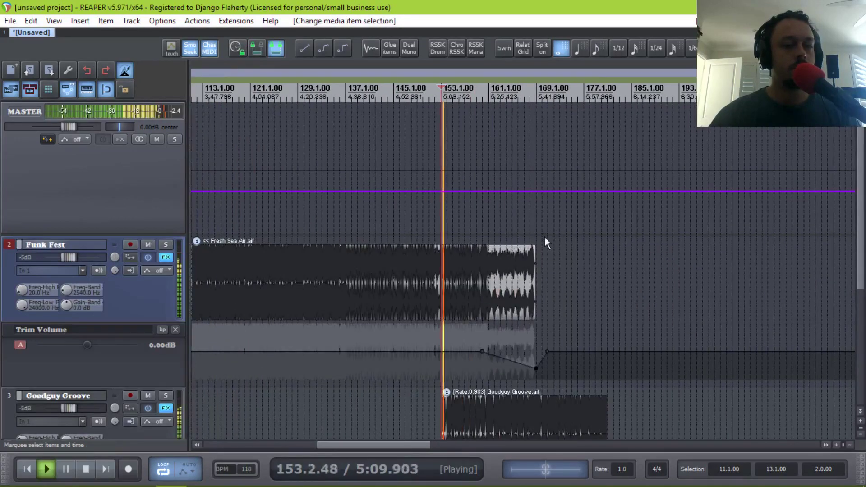
pyautogui.scroll(2, 539, 280)
pyautogui.press('space')
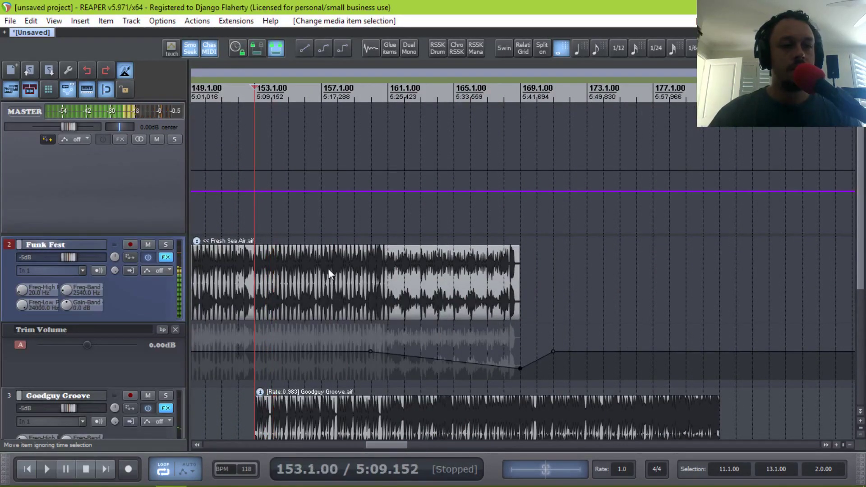
pyautogui.hscroll(-5, 332, 264)
pyautogui.scroll(-3, 332, 265)
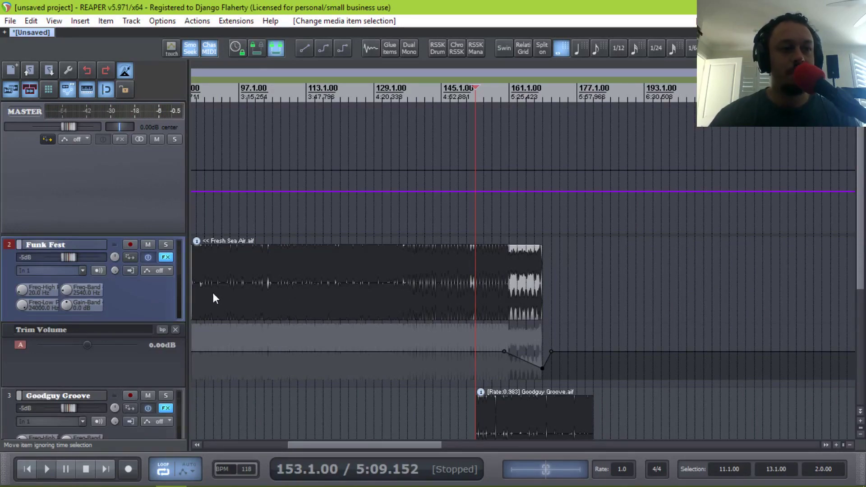
pyautogui.click(263, 293)
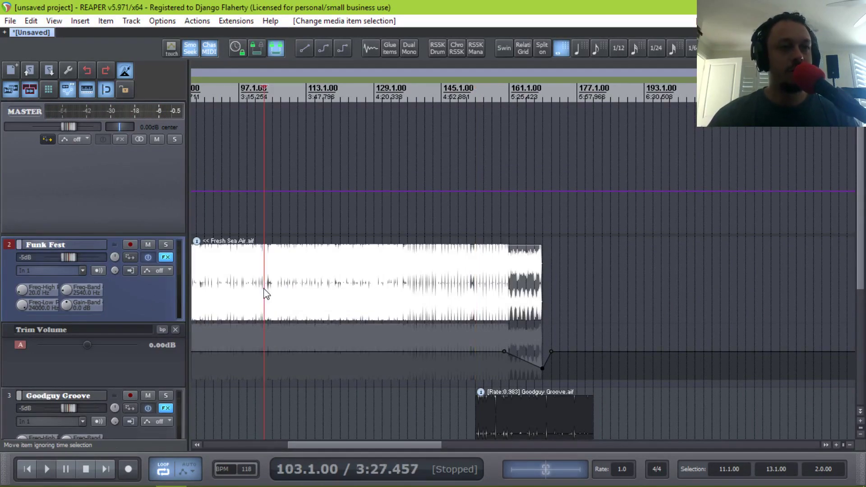
pyautogui.hscroll(-3, 253, 294)
pyautogui.scroll(-2, 328, 282)
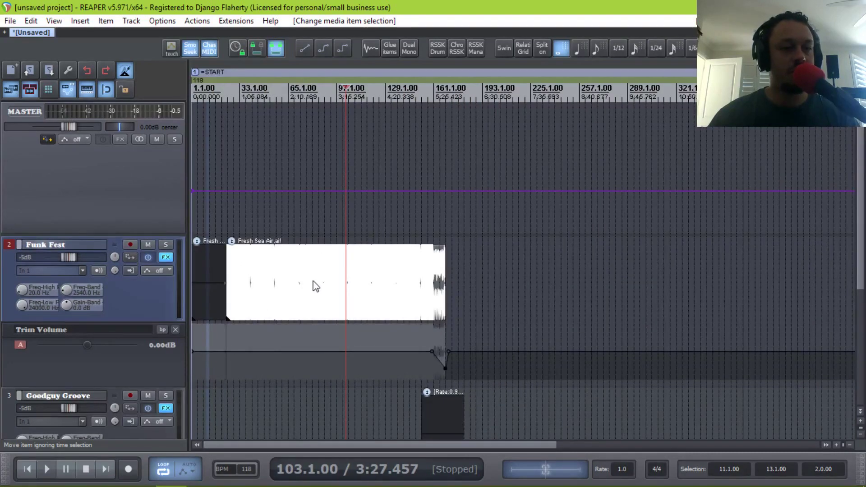
pyautogui.doubleClick(316, 286)
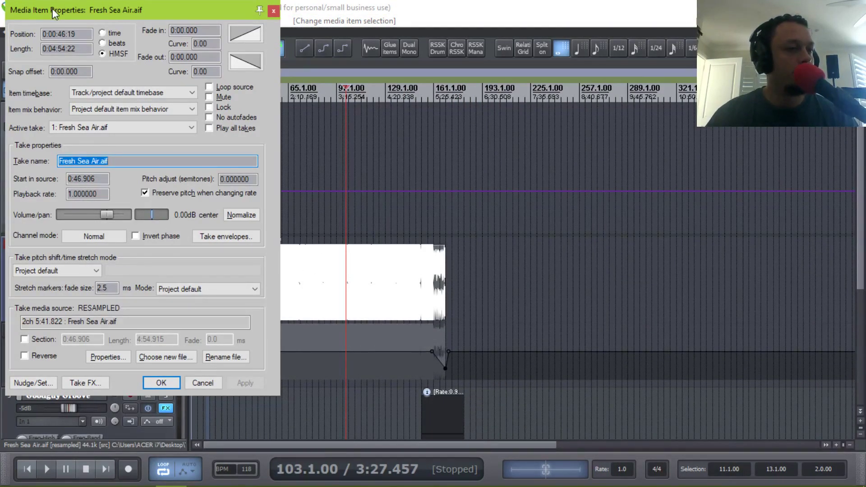
pyautogui.press('Escape')
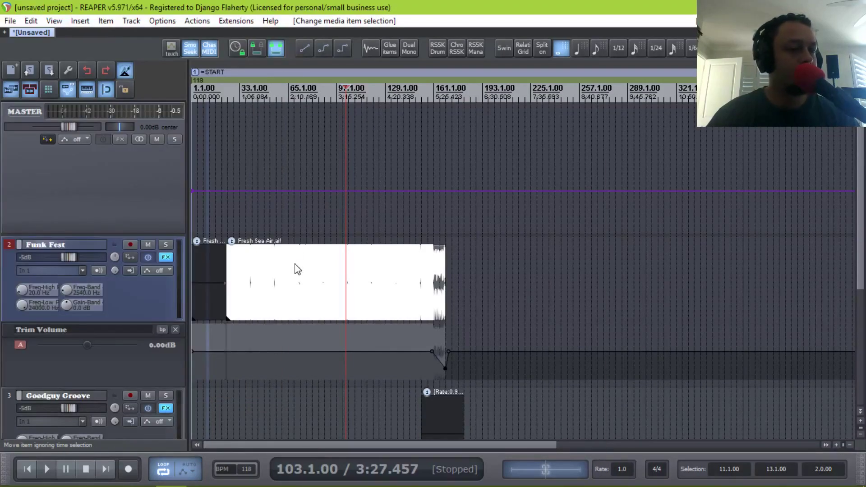
pyautogui.rightClick(294, 280)
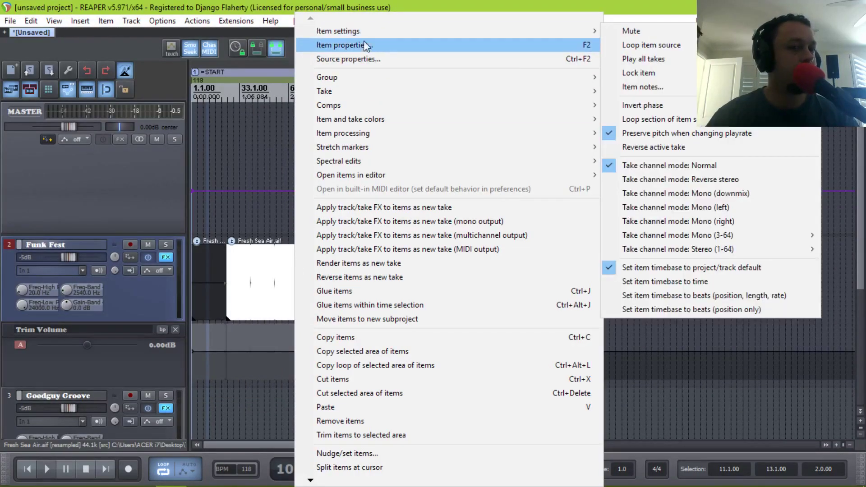
pyautogui.click(364, 46)
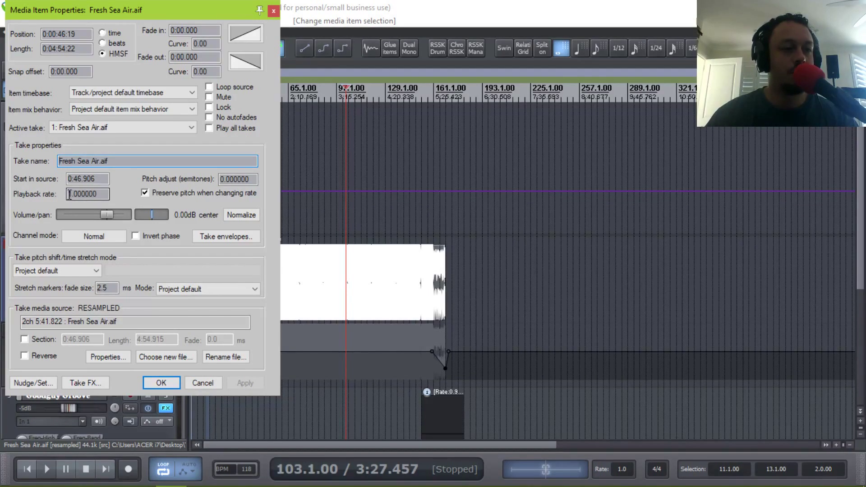
pyautogui.click(200, 384)
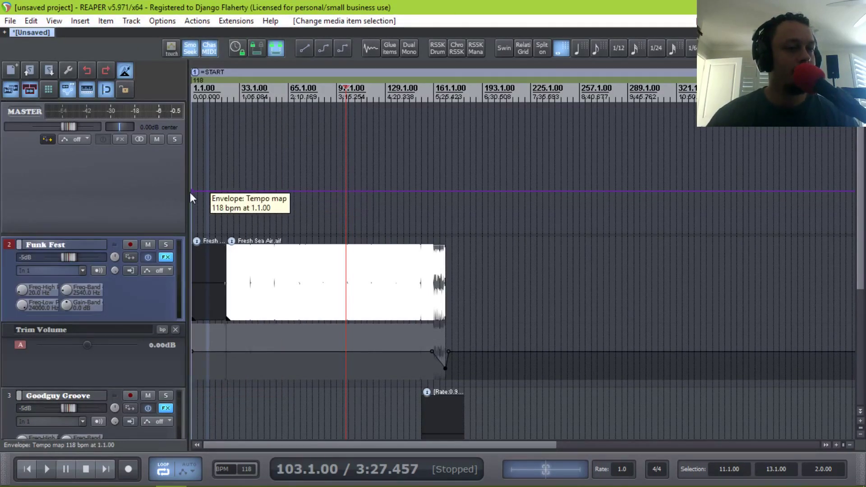
pyautogui.moveTo(190, 191); pyautogui.dragTo(191, 195)
pyautogui.doubleClick(285, 309)
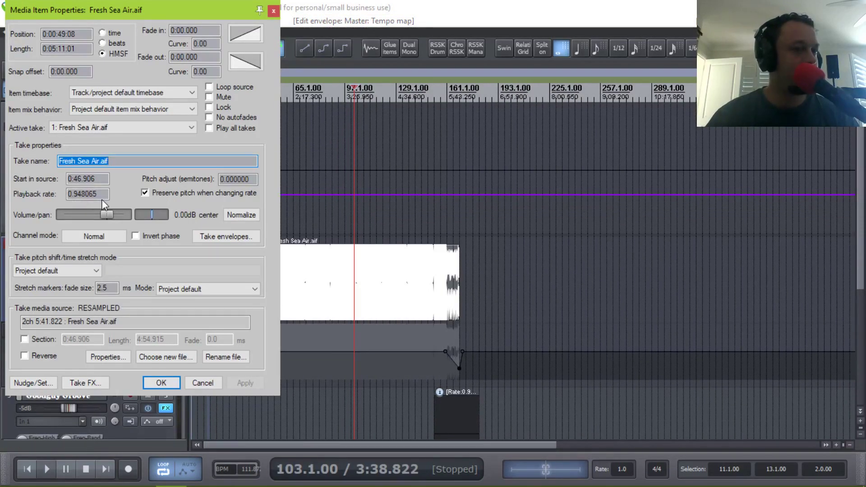
pyautogui.click(71, 194)
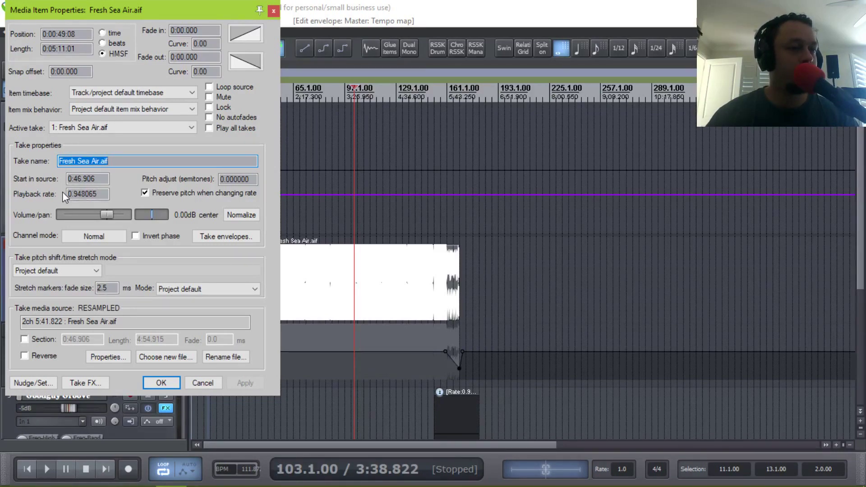
pyautogui.press('Return')
pyautogui.hotkey('ctrl', 'z')
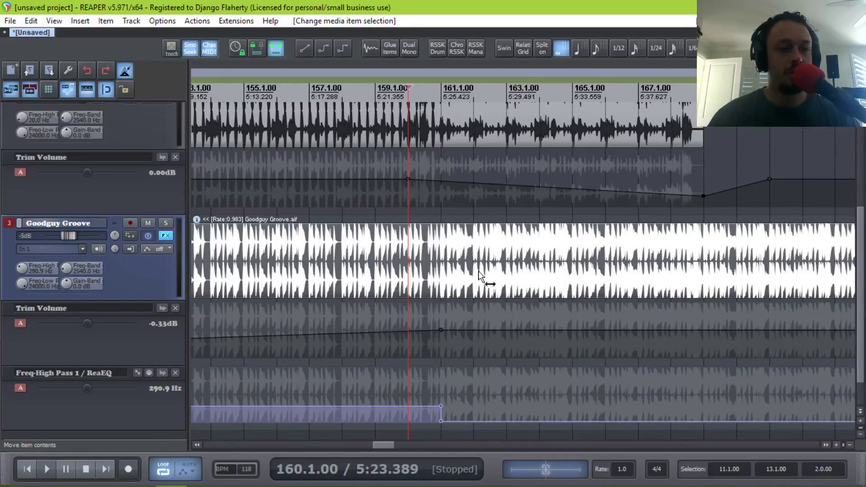
# Play from bar 159, then split the Funk Fest and Goodguy Groove items at bar 161.
pyautogui.scroll(-3, 370, 271)
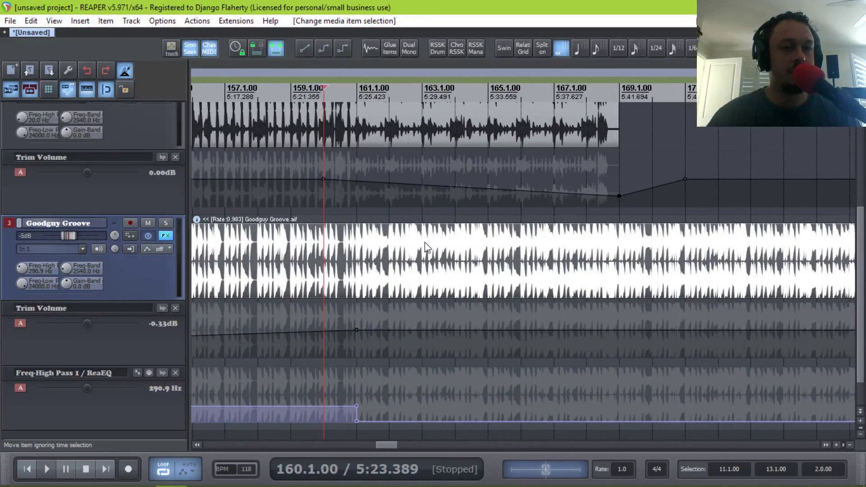
pyautogui.scroll(2, 332, 287)
pyautogui.press('space')
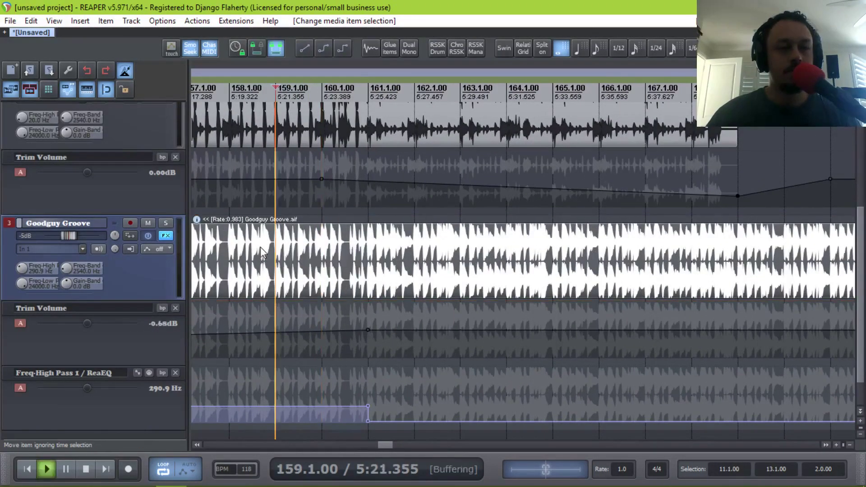
pyautogui.scroll(3, 354, 267)
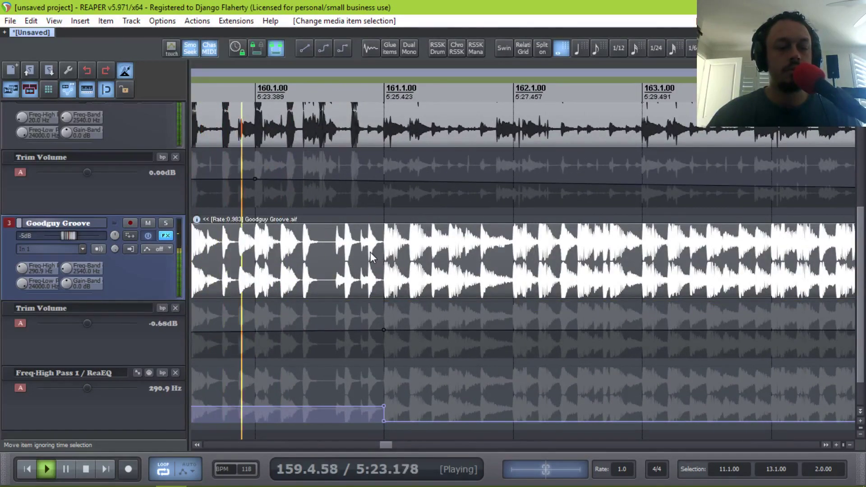
pyautogui.scroll(3, 362, 255)
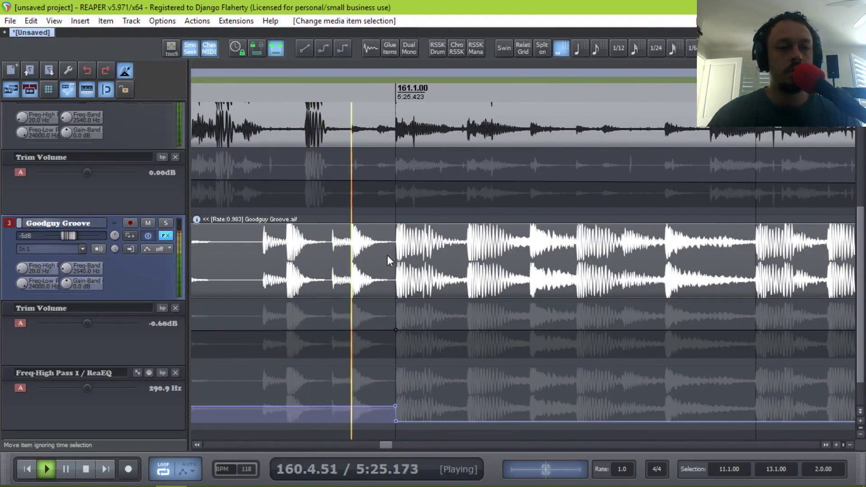
pyautogui.press('space')
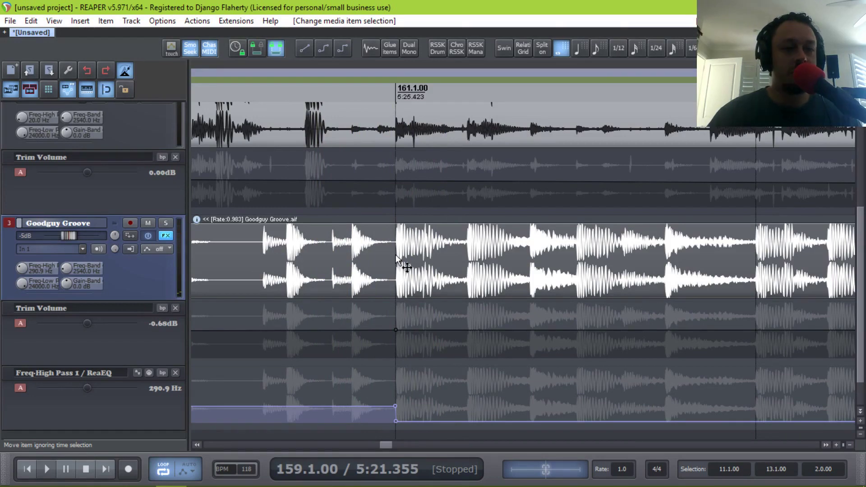
pyautogui.click(396, 259)
pyautogui.press('s')
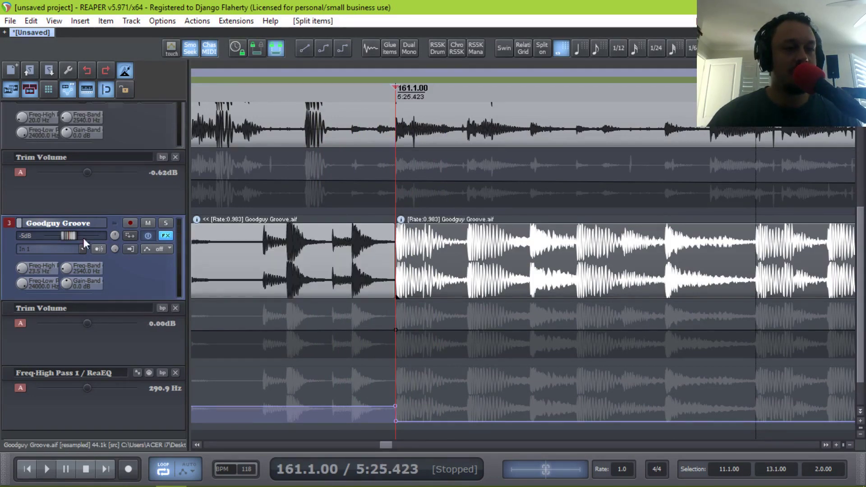
# Select the right part of Fresh Sea Air and add a tempo point at bar 161.
pyautogui.scroll(2, 83, 239)
pyautogui.click(405, 272)
pyautogui.scroll(-3, 409, 266)
pyautogui.keyDown('shift'); pyautogui.click(399, 191); pyautogui.keyUp('shift')
# Set the bar 161 tempo point's value to 119 BPM.
pyautogui.rightClick(400, 193)
pyautogui.moveTo(458, 197)
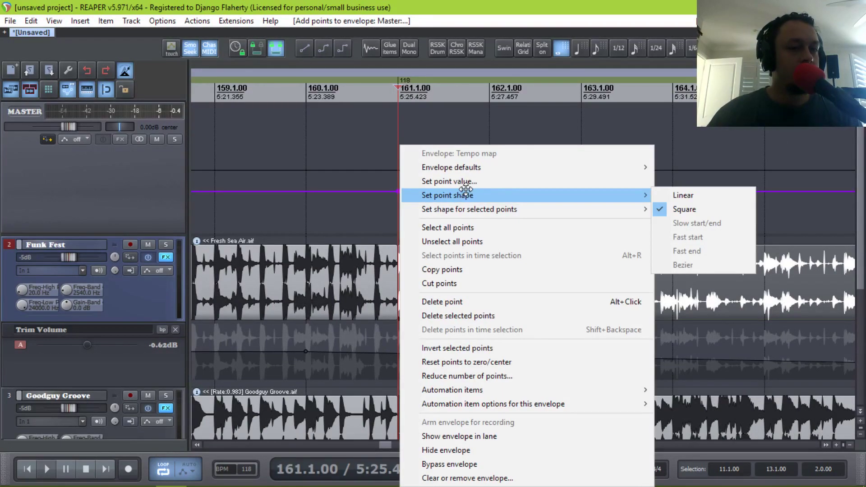
pyautogui.click(460, 182)
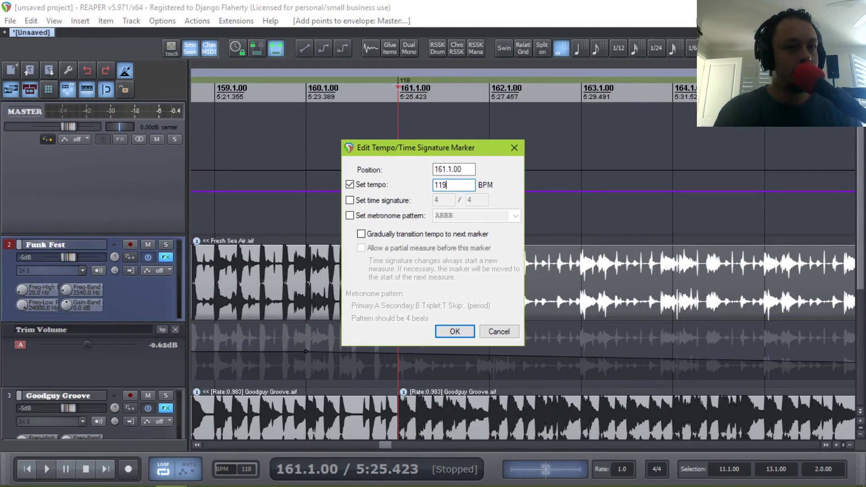
pyautogui.write('119')
pyautogui.click(453, 332)
# Play back from bar 158 to hear the step up to 119 BPM.
pyautogui.press('space')
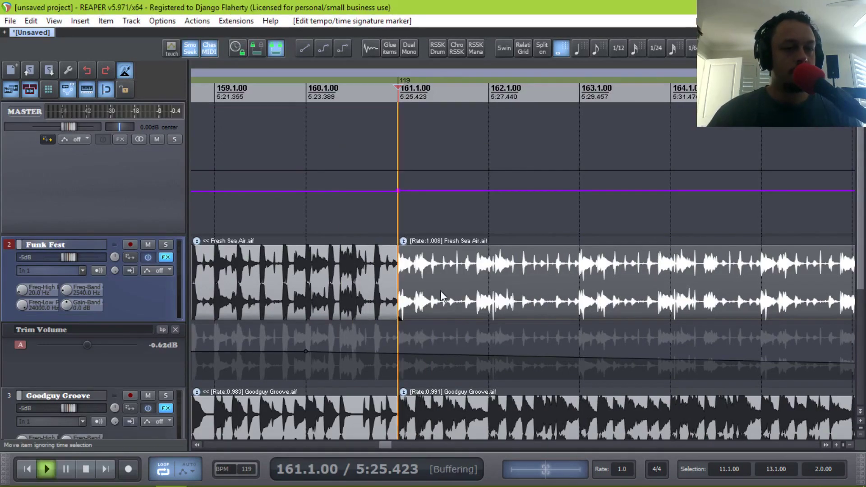
pyautogui.scroll(-2, 437, 288)
pyautogui.click(332, 269)
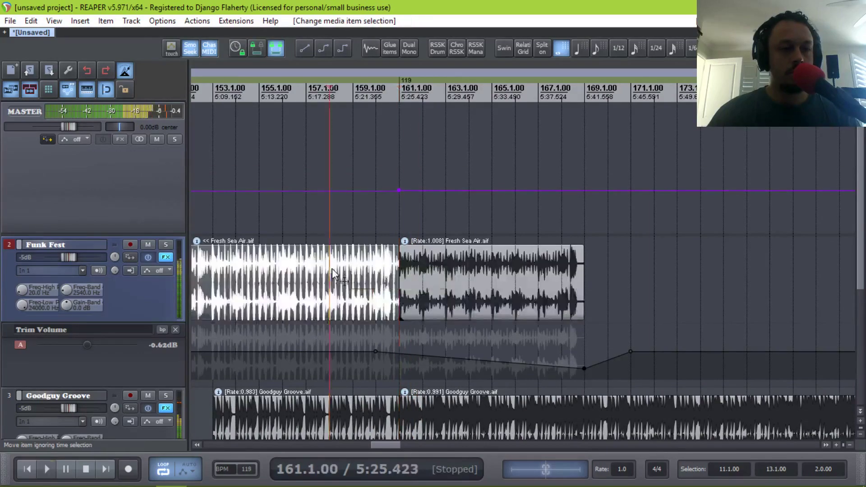
pyautogui.scroll(-2, 221, 271)
pyautogui.scroll(-2, 110, 271)
pyautogui.scroll(-2, 111, 272)
pyautogui.scroll(4, 110, 273)
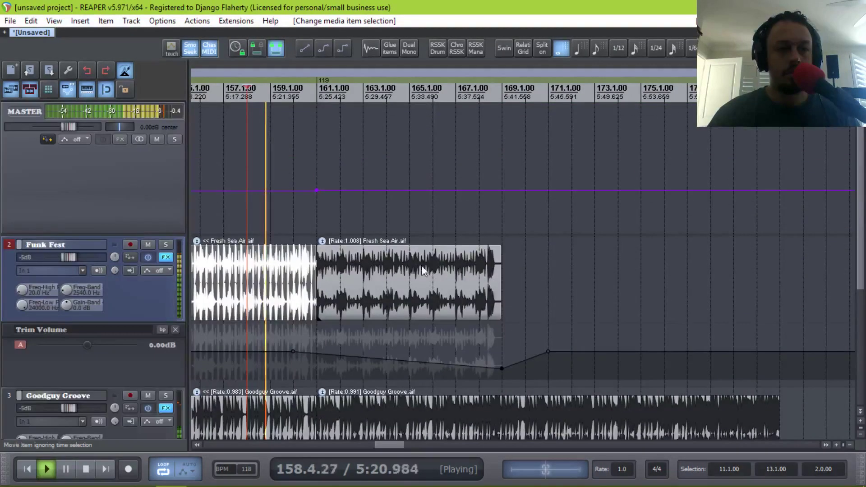
pyautogui.scroll(-4, 86, 283)
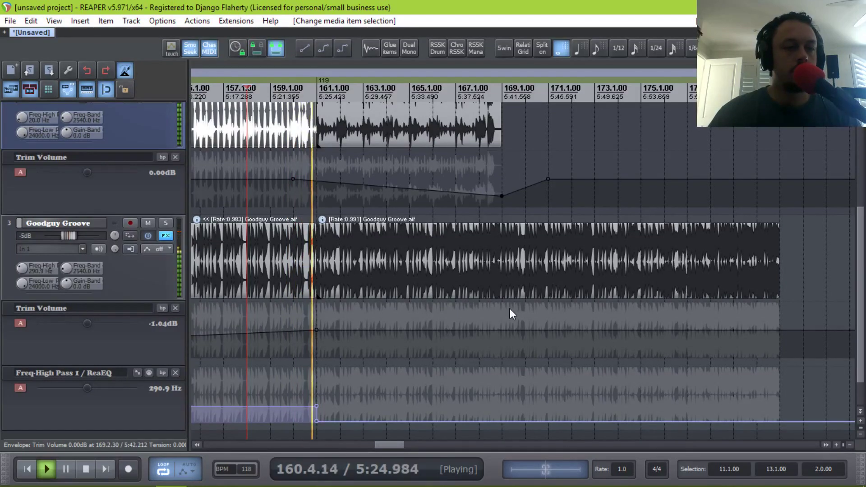
pyautogui.press('space')
# Play around bars 169–170, then split the Goodguy Groove item at bar 169.
pyautogui.scroll(3, 519, 280)
pyautogui.click(465, 271)
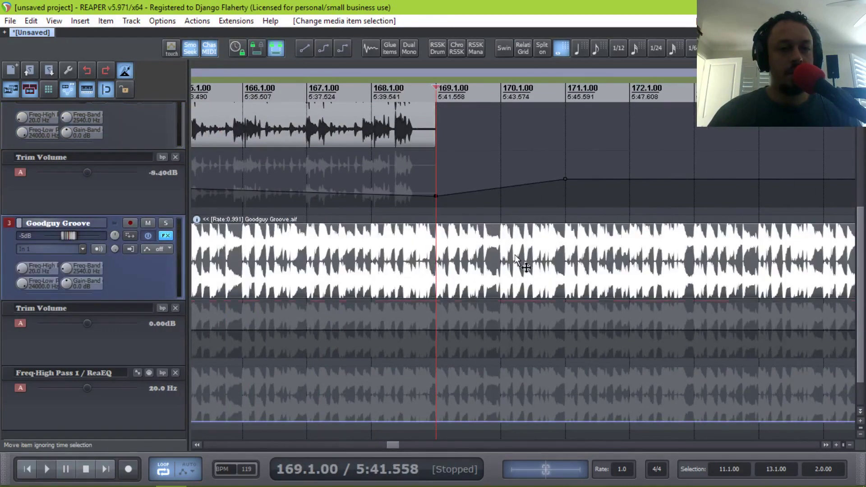
pyautogui.click(515, 254)
pyautogui.press('space')
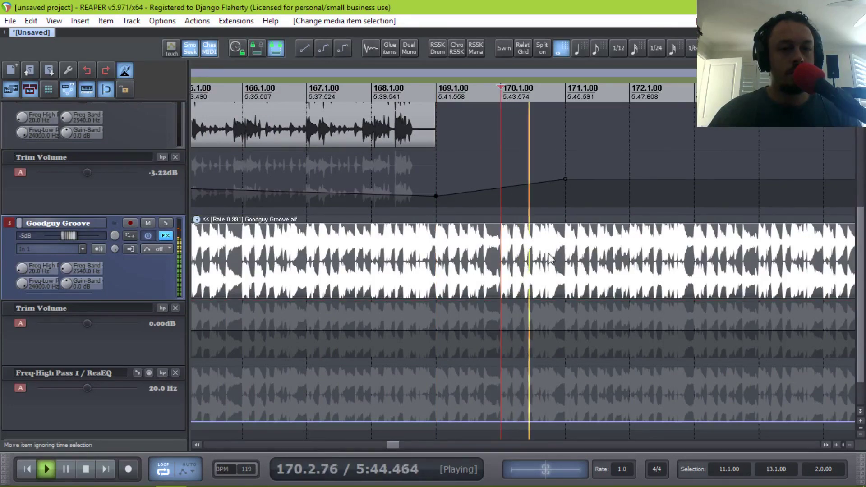
pyautogui.press('space')
pyautogui.click(440, 251)
pyautogui.press('space')
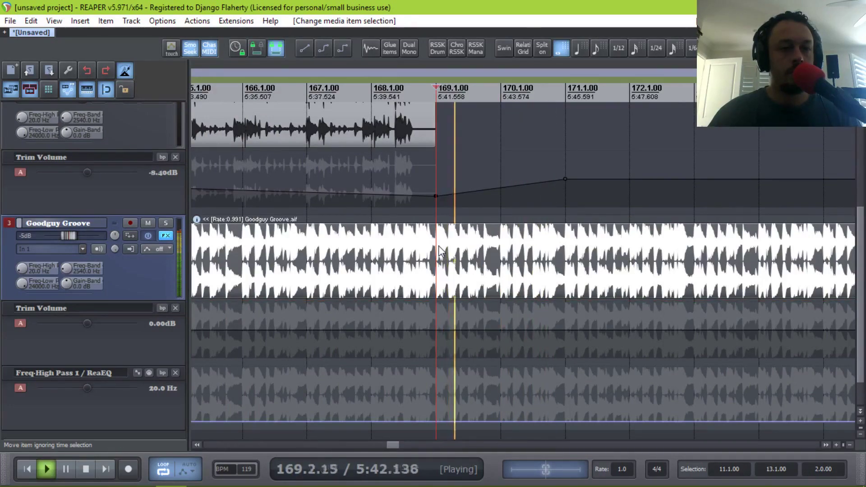
pyautogui.scroll(2, 439, 251)
pyautogui.press('space')
pyautogui.press('s')
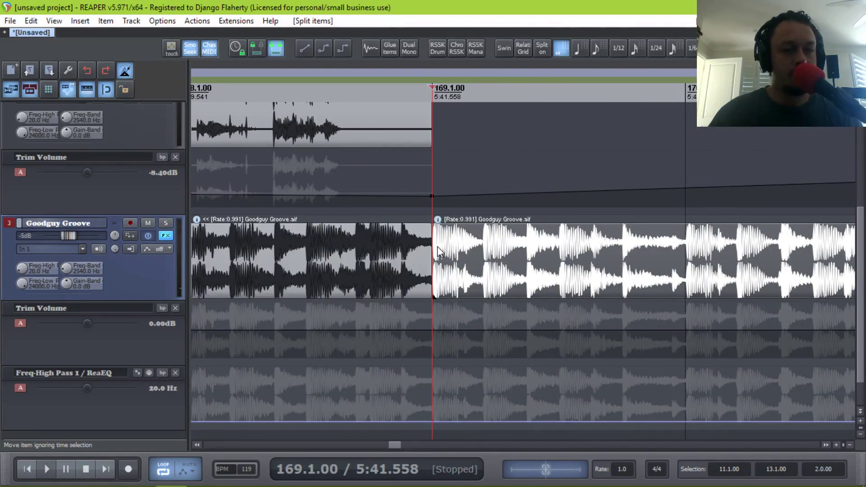
pyautogui.scroll(3, 102, 237)
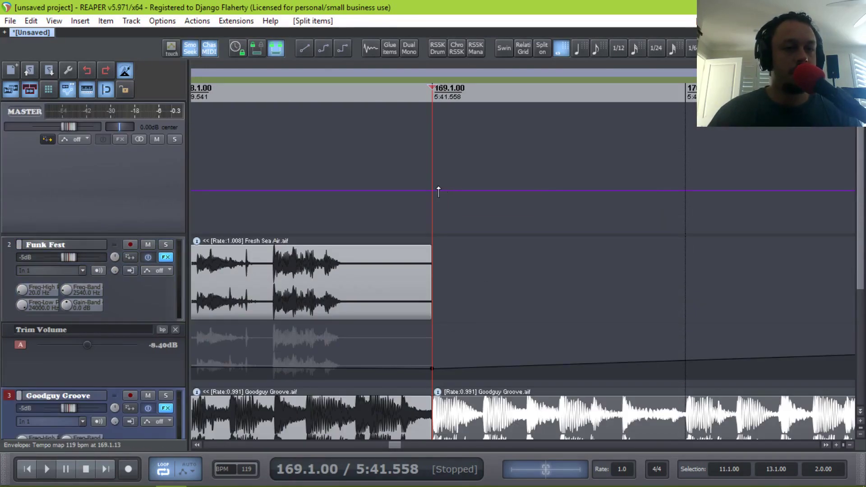
# Add a tempo point at bar 169 and set its value to 120 BPM.
pyautogui.click(434, 191)
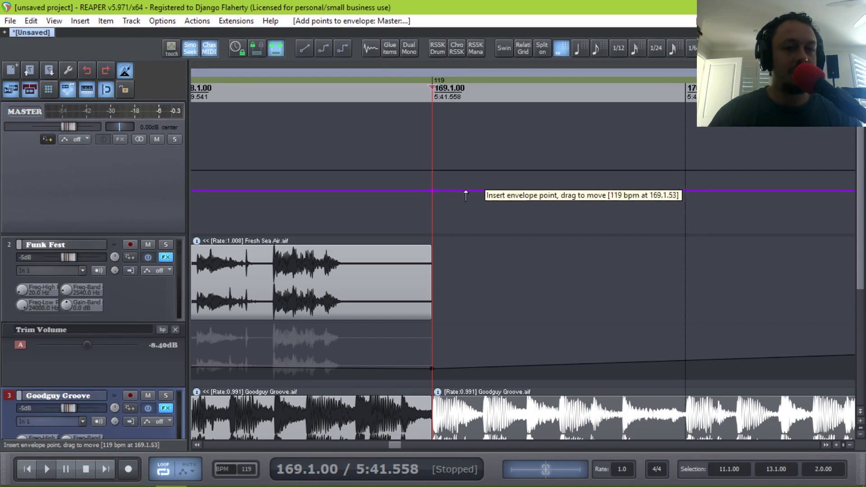
pyautogui.click(685, 192)
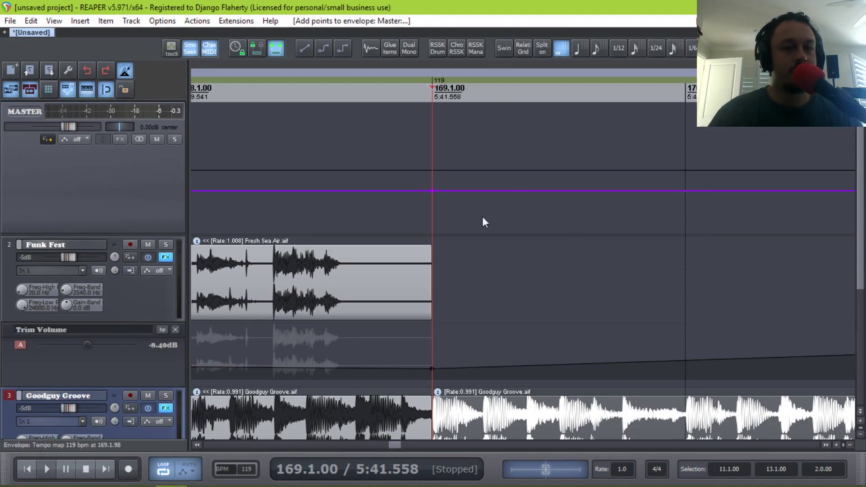
pyautogui.click(433, 191)
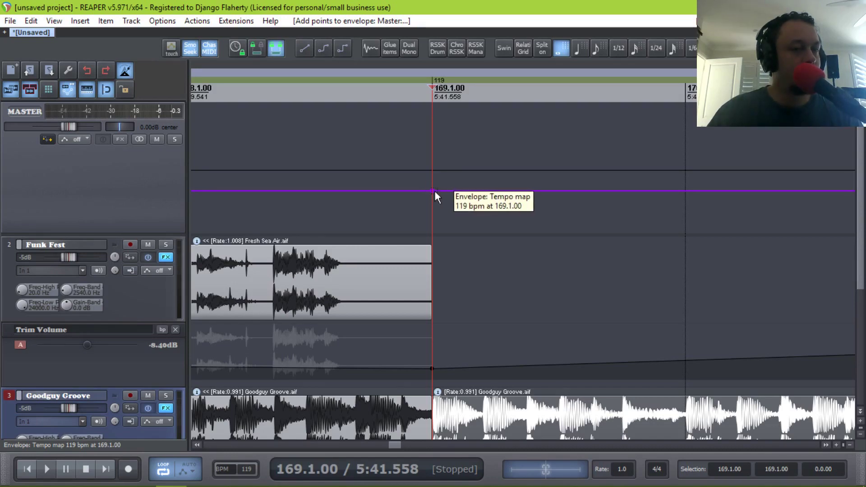
pyautogui.rightClick(435, 191)
pyautogui.click(493, 180)
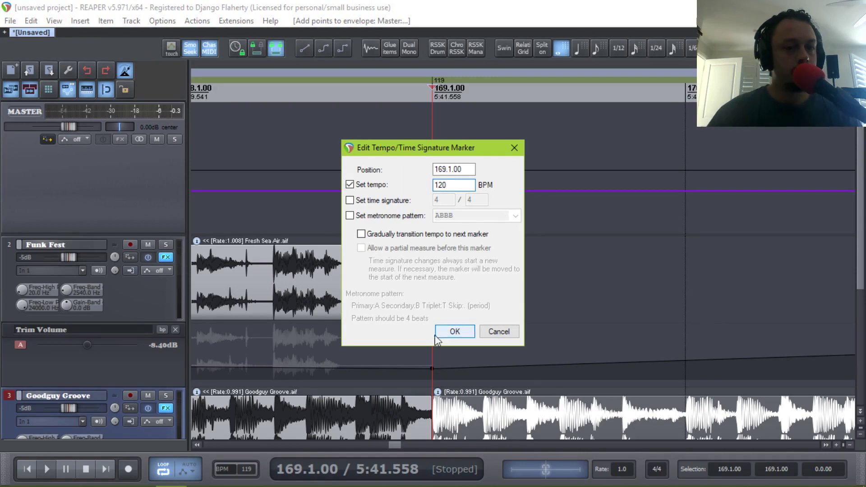
pyautogui.click(454, 335)
# Briefly play back the 120 BPM change, then scroll around the arrangement.
pyautogui.press('space')
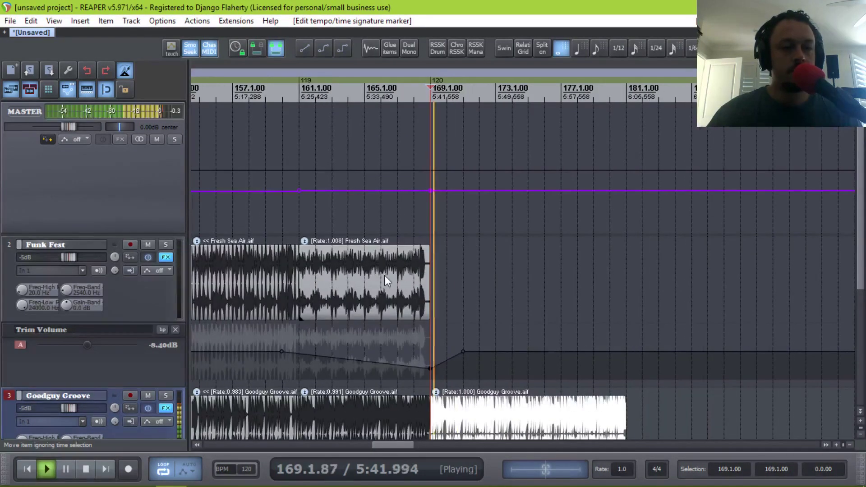
pyautogui.press('space')
pyautogui.scroll(-2, 260, 242)
pyautogui.scroll(-4, 152, 239)
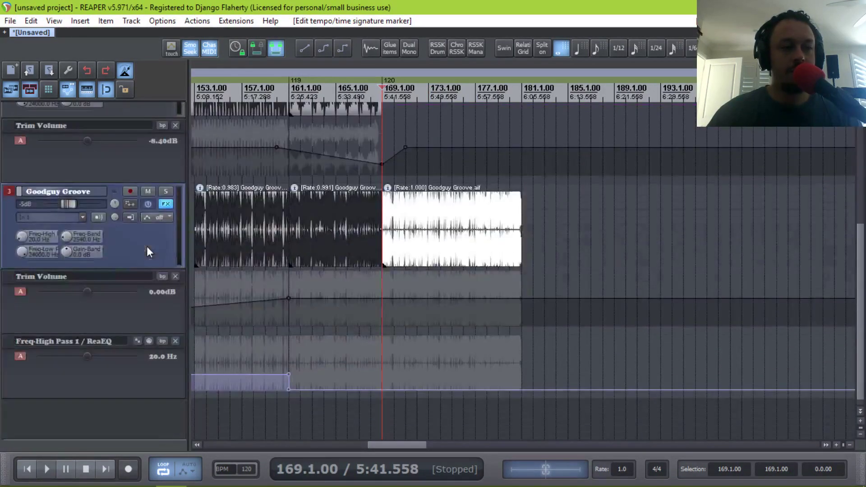
pyautogui.scroll(5, 136, 217)
pyautogui.hscroll(-3, 269, 316)
pyautogui.scroll(-3, 270, 318)
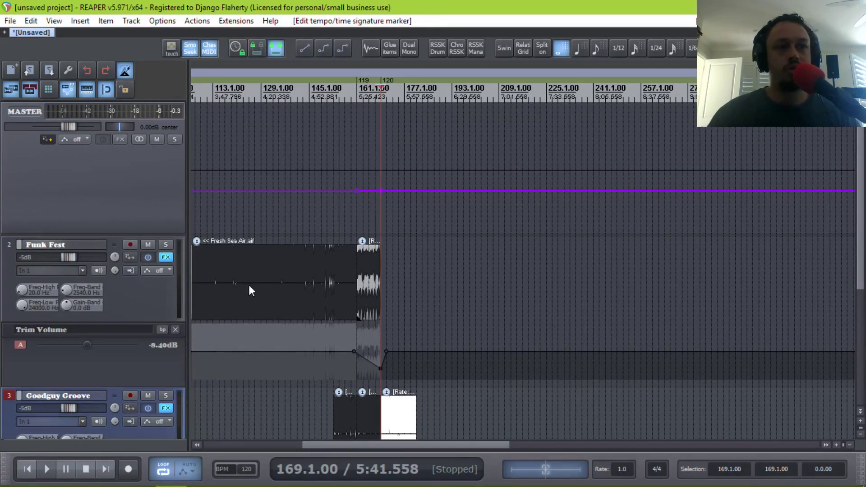
pyautogui.scroll(-5, 64, 303)
pyautogui.scroll(3, 353, 238)
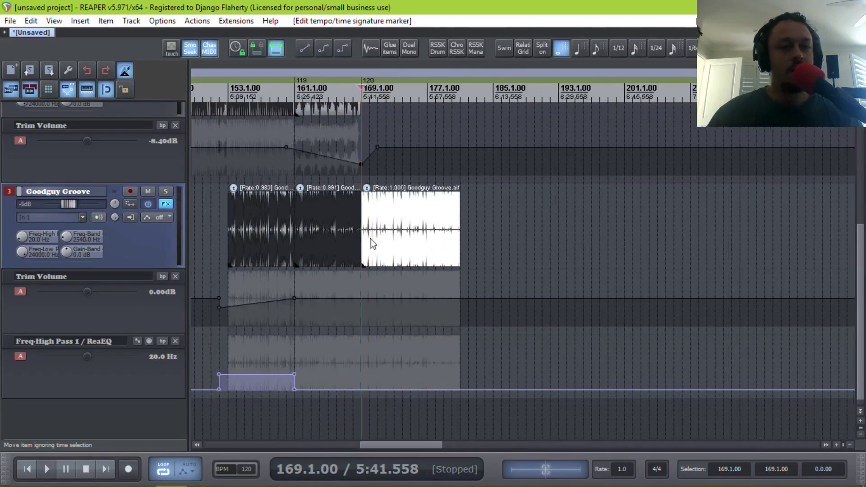
# Set the final Goodguy Groove slice's playback rate to 1 in Media Item Properties.
pyautogui.doubleClick(318, 234)
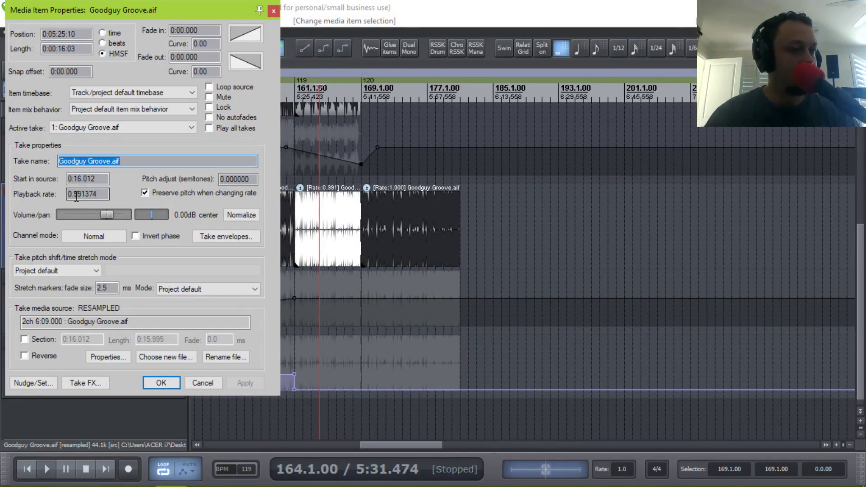
pyautogui.click(199, 387)
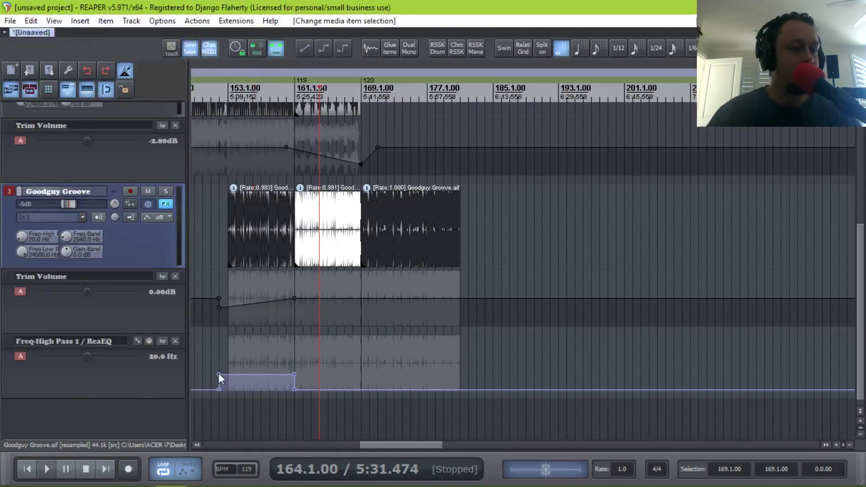
pyautogui.doubleClick(409, 207)
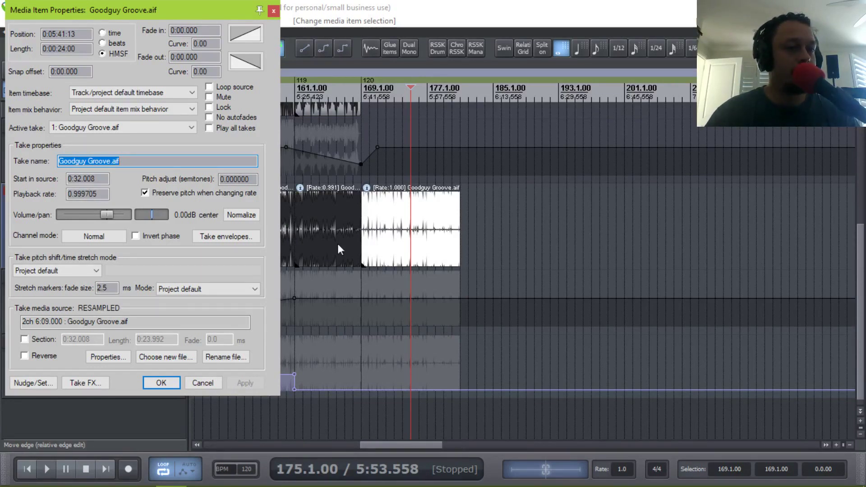
pyautogui.doubleClick(85, 194)
pyautogui.write('1')
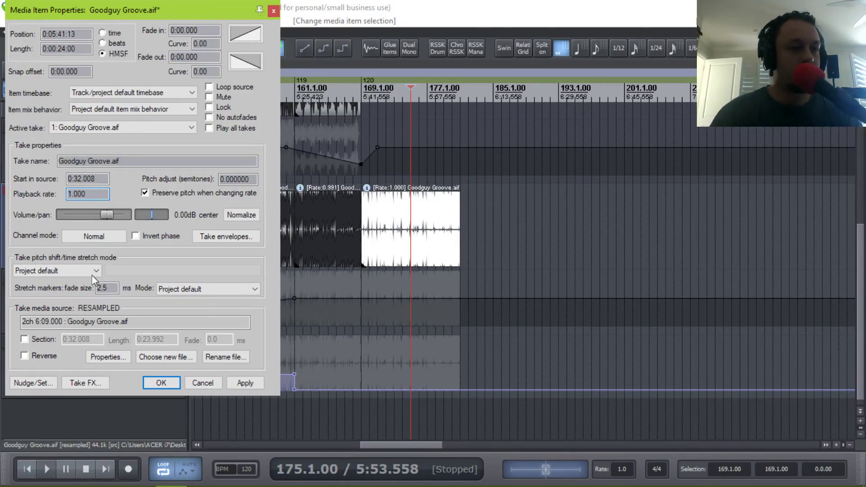
pyautogui.click(161, 382)
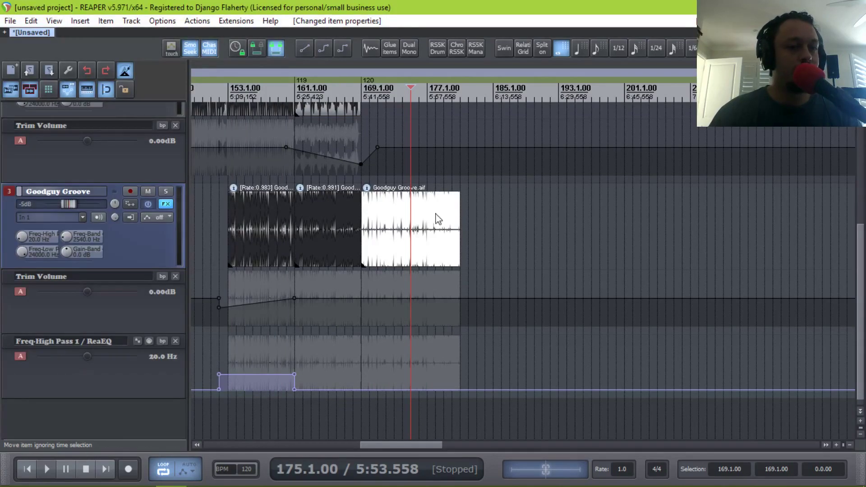
pyautogui.press('space')
pyautogui.scroll(3, 436, 221)
pyautogui.scroll(3, 452, 219)
pyautogui.press('space')
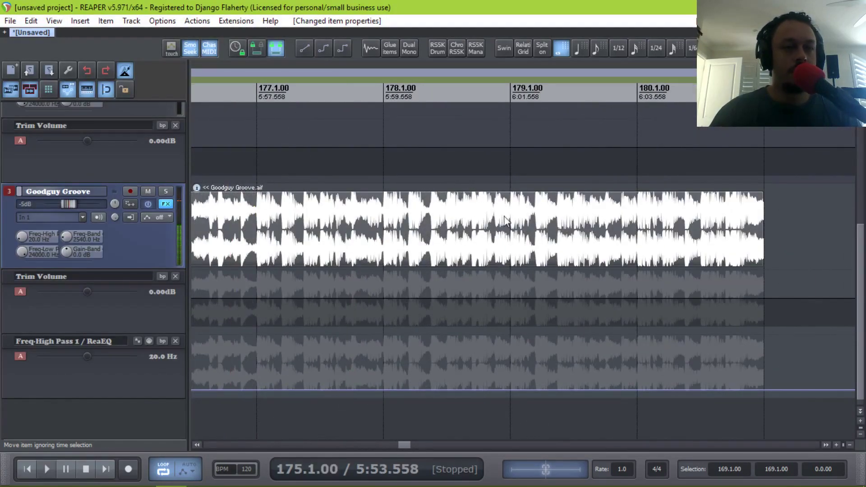
pyautogui.hscroll(5, 528, 226)
pyautogui.scroll(-8, 445, 218)
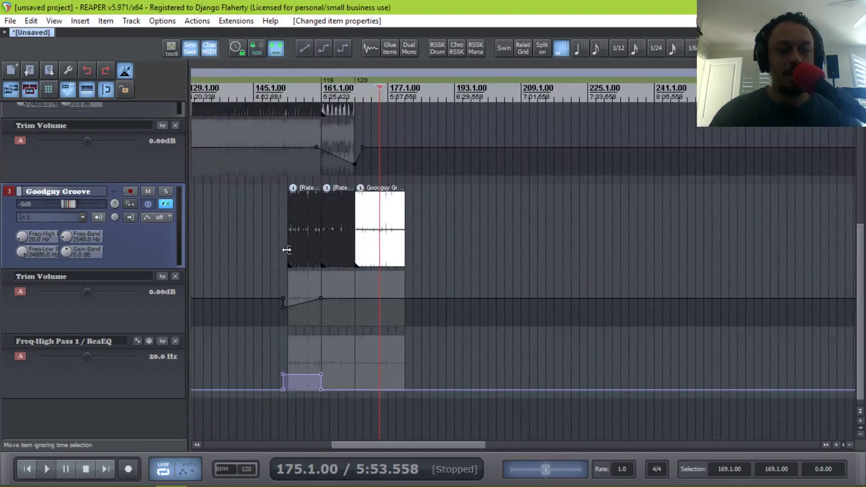
pyautogui.scroll(4, 55, 233)
pyautogui.scroll(-2, 55, 229)
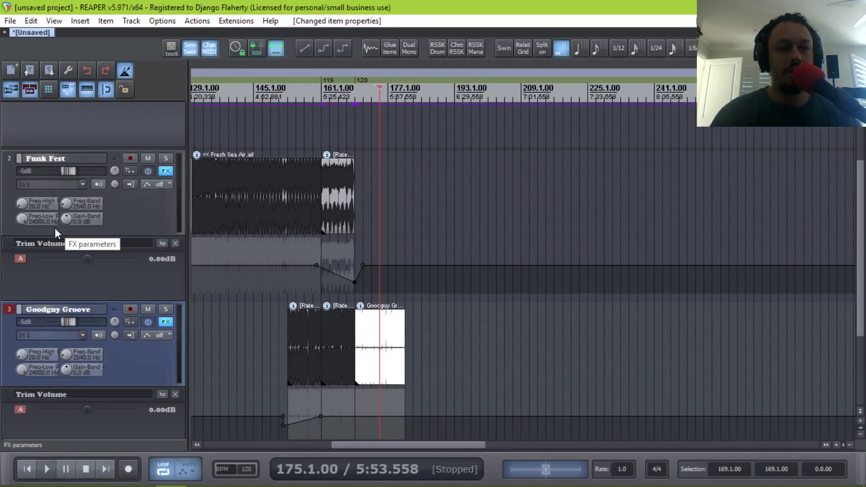
pyautogui.scroll(-2, 87, 269)
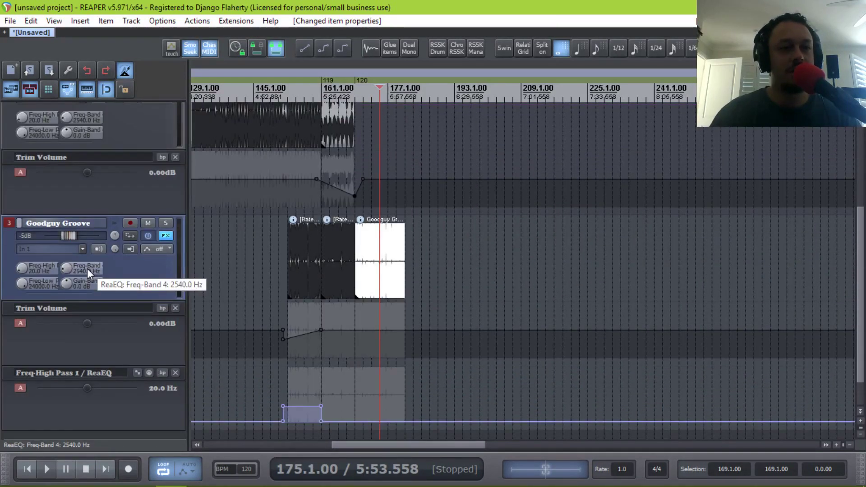
pyautogui.scroll(6, 282, 267)
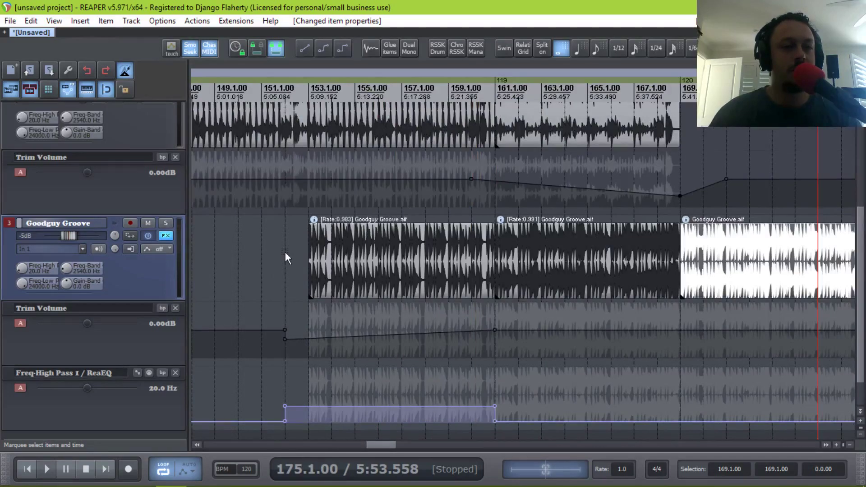
pyautogui.click(286, 252)
pyautogui.press('space')
pyautogui.scroll(4, 68, 261)
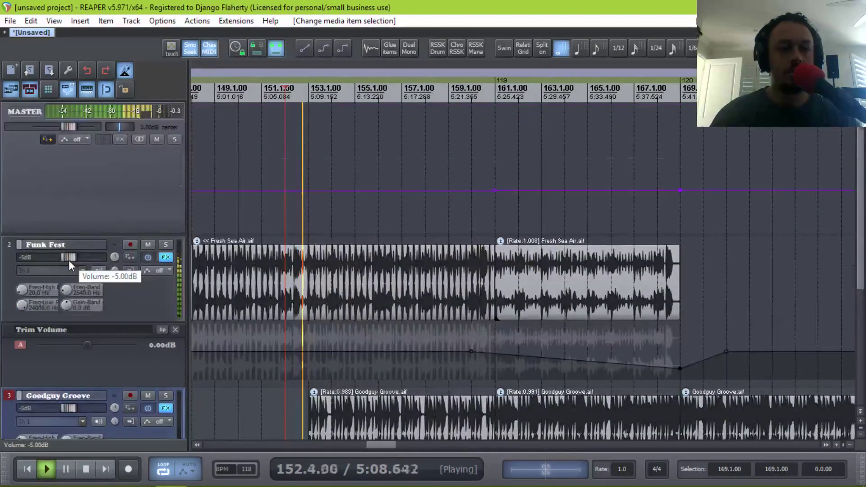
pyautogui.scroll(-2, 68, 261)
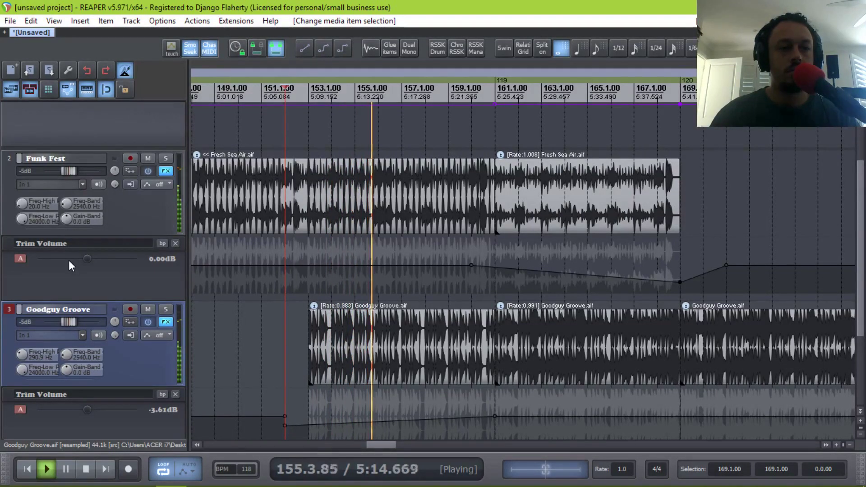
pyautogui.scroll(-2, 69, 260)
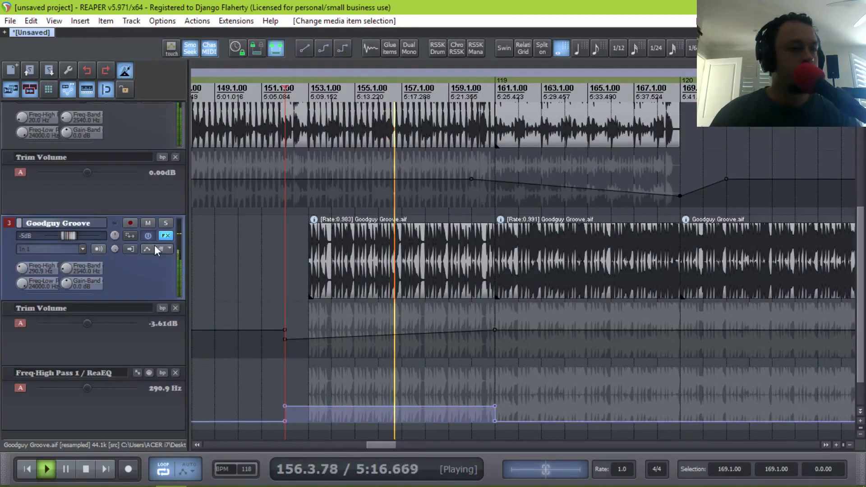
pyautogui.scroll(4, 161, 250)
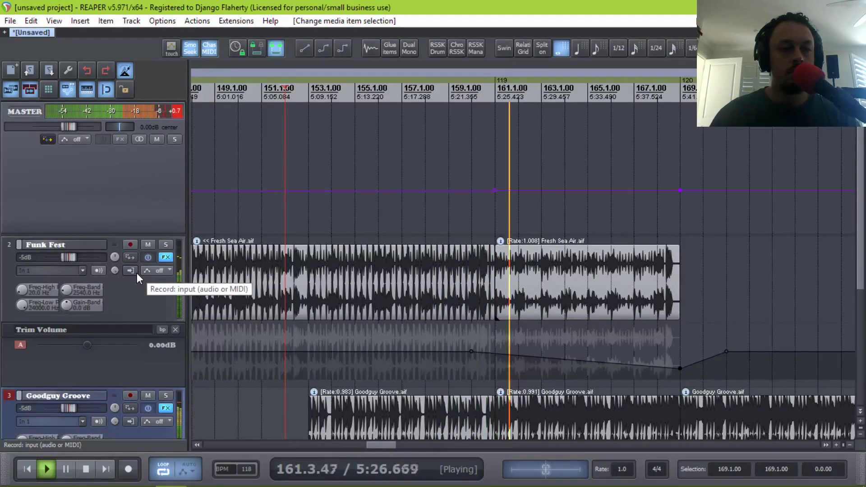
pyautogui.scroll(-2, 136, 273)
pyautogui.scroll(1, 137, 272)
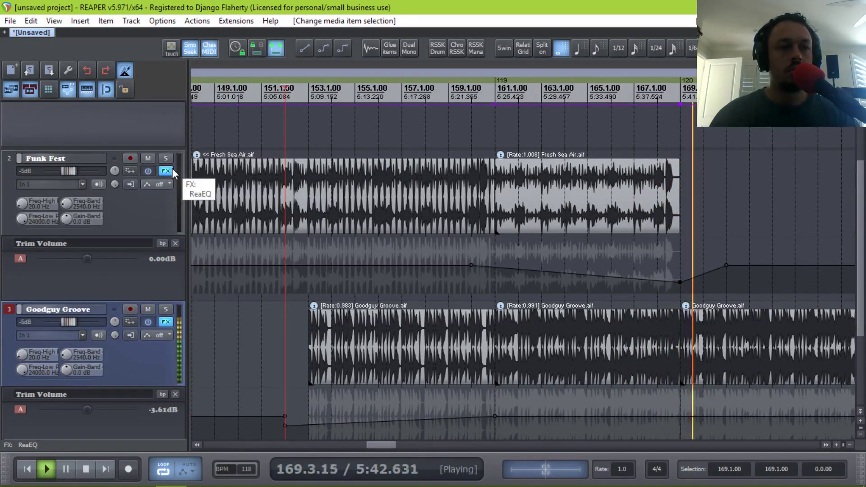
pyautogui.scroll(-3, 307, 228)
pyautogui.scroll(2, 99, 242)
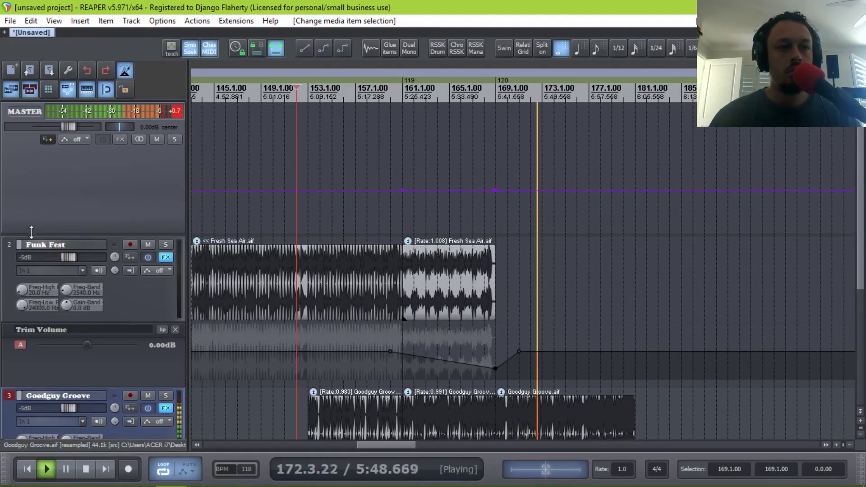
# Stop playback and turn off visibility of the master track's Tempo map envelope.
pyautogui.press('space')
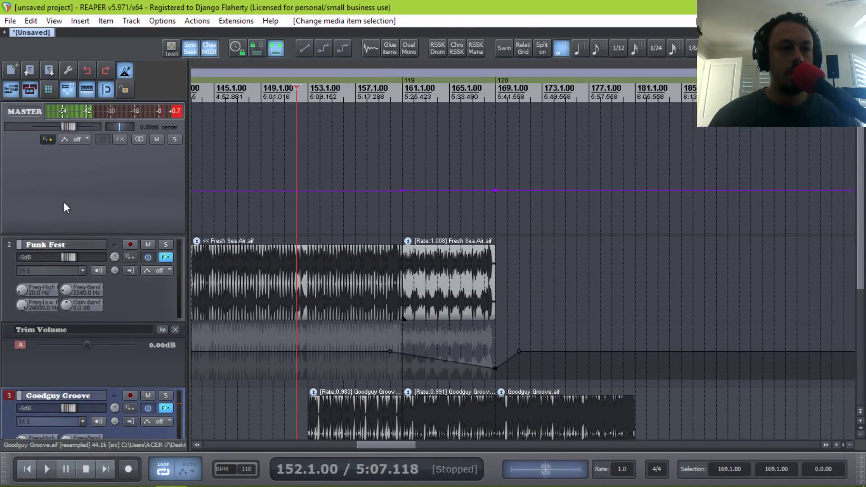
pyautogui.click(76, 139)
pyautogui.click(395, 255)
pyautogui.click(427, 110)
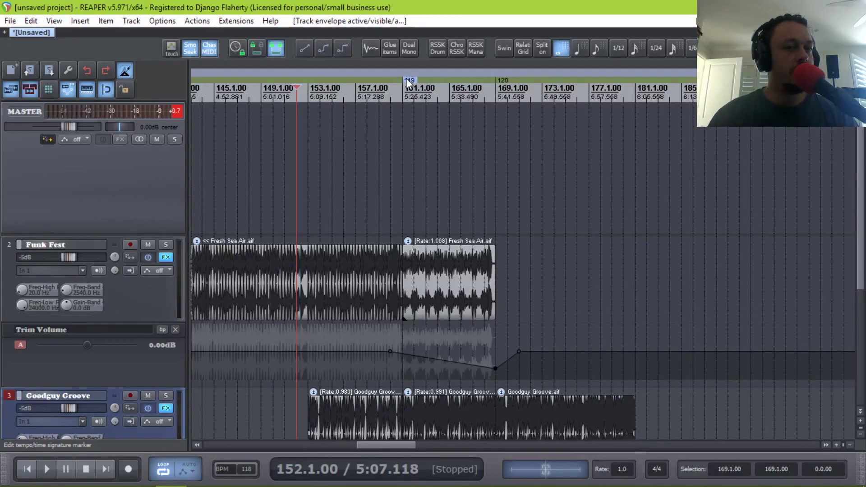
# Begin inserting a tempo marker at bar 177, then cancel without adding it.
pyautogui.click(583, 79)
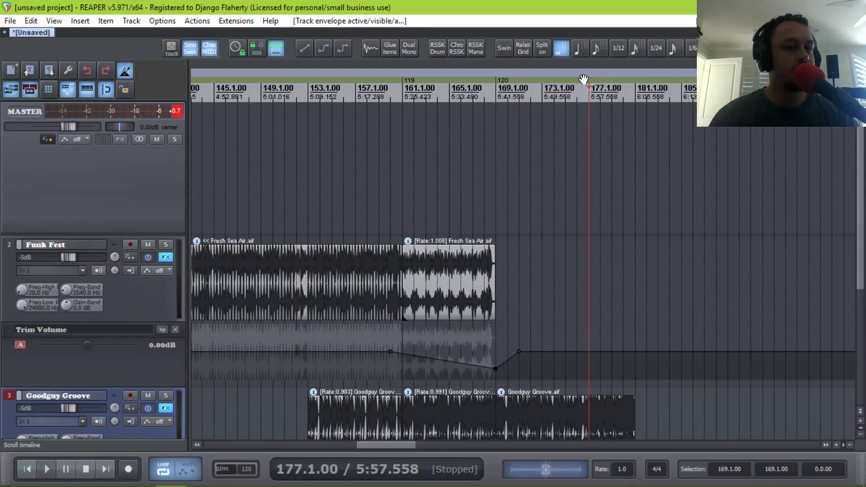
pyautogui.click(91, 21)
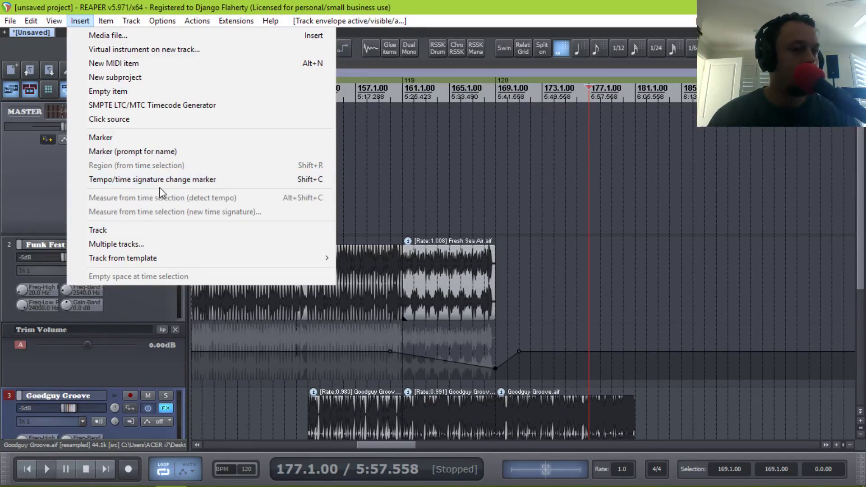
pyautogui.click(189, 184)
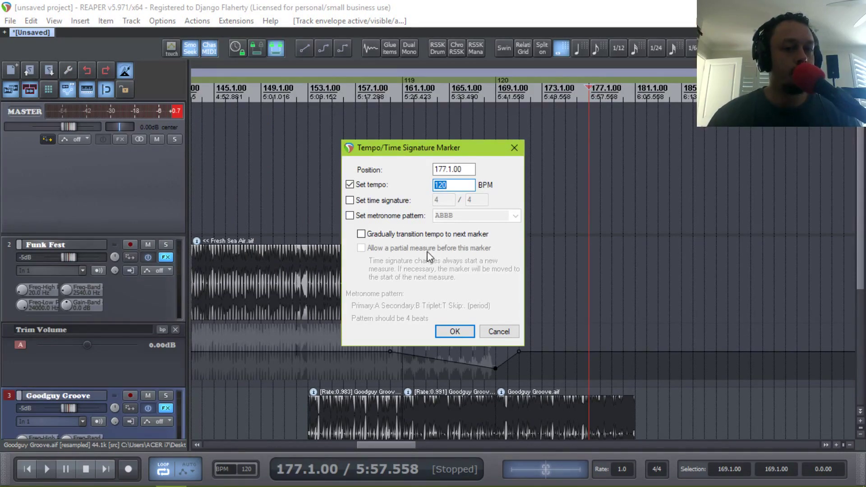
pyautogui.click(504, 332)
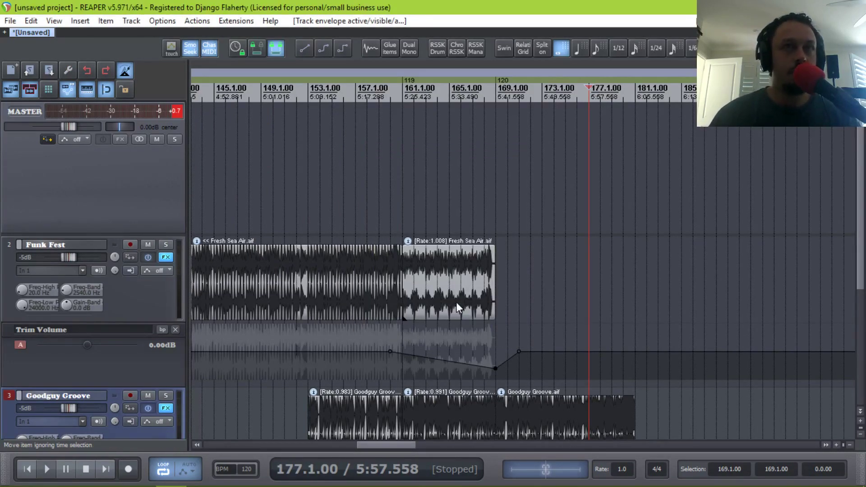